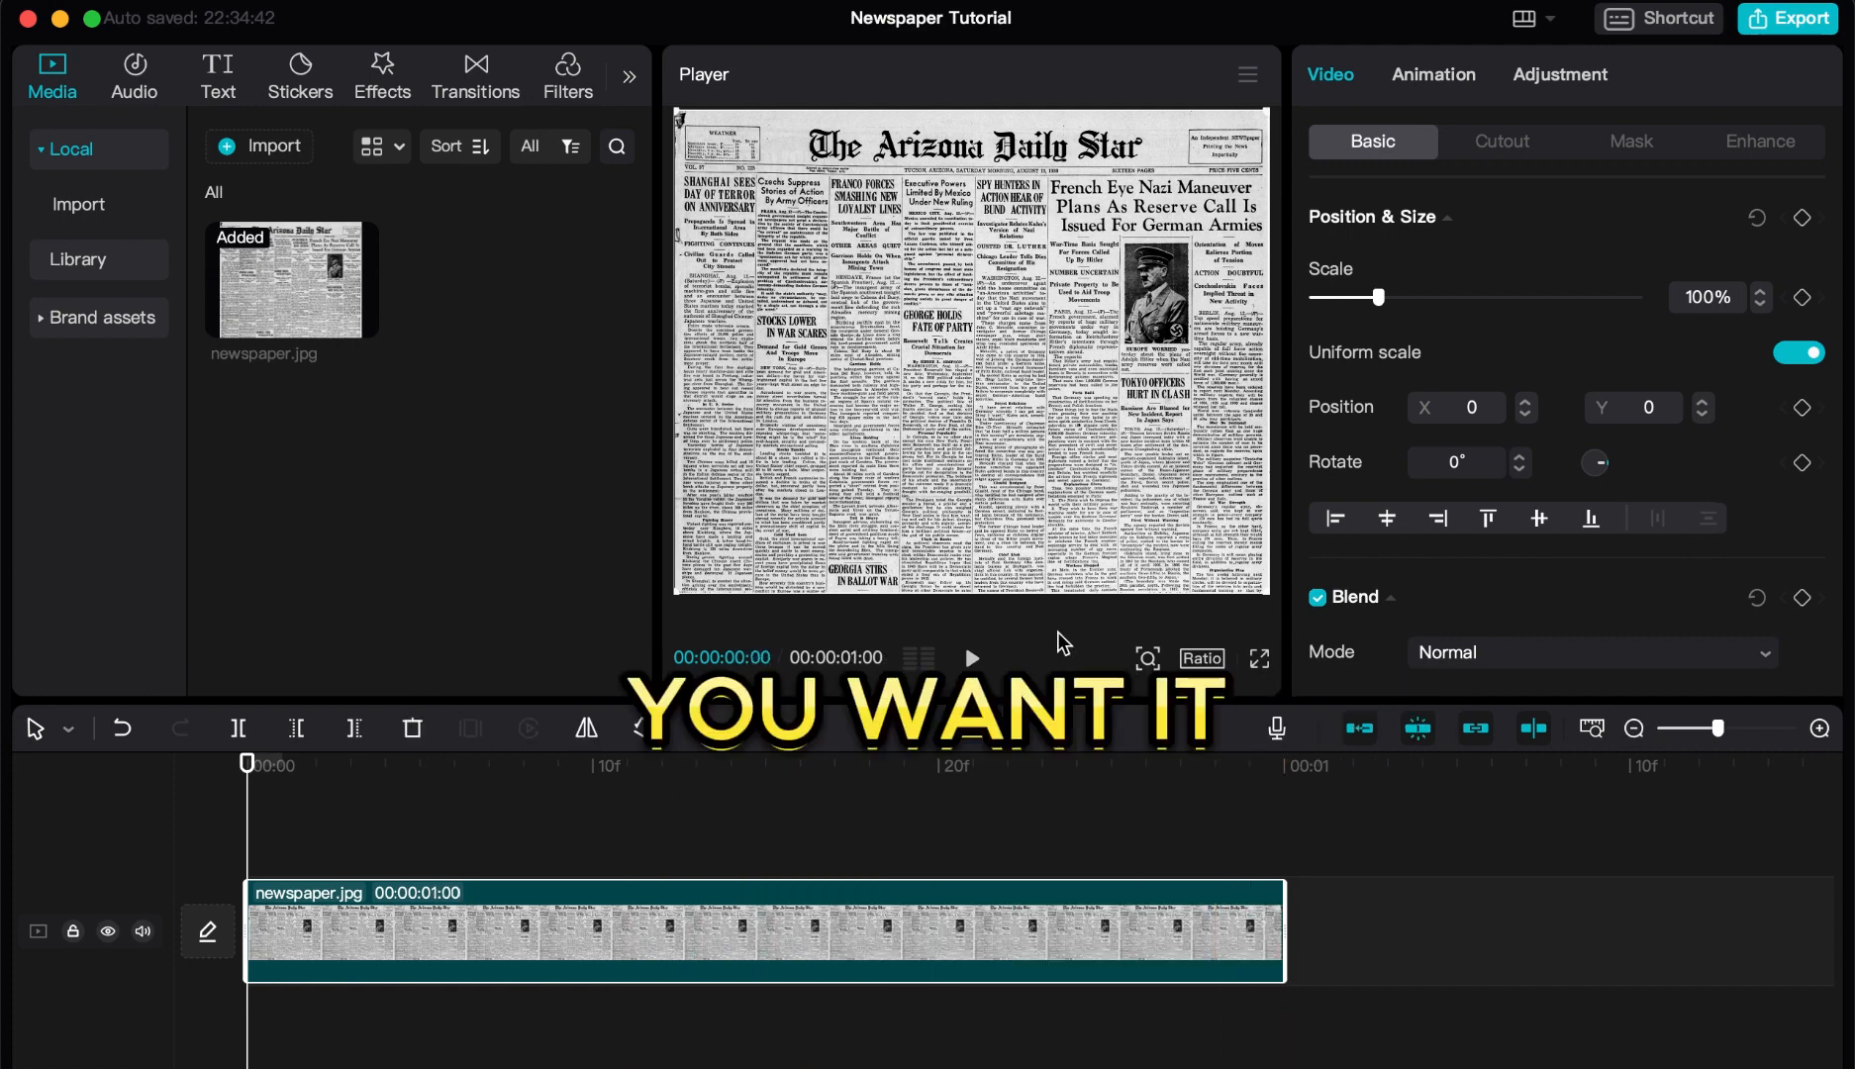
- Set the canvas ratio to 9:16 and fit the newspaper image to it, rotated to -86°, scaled to 180% and positioned at X 320
left_click(1201, 658)
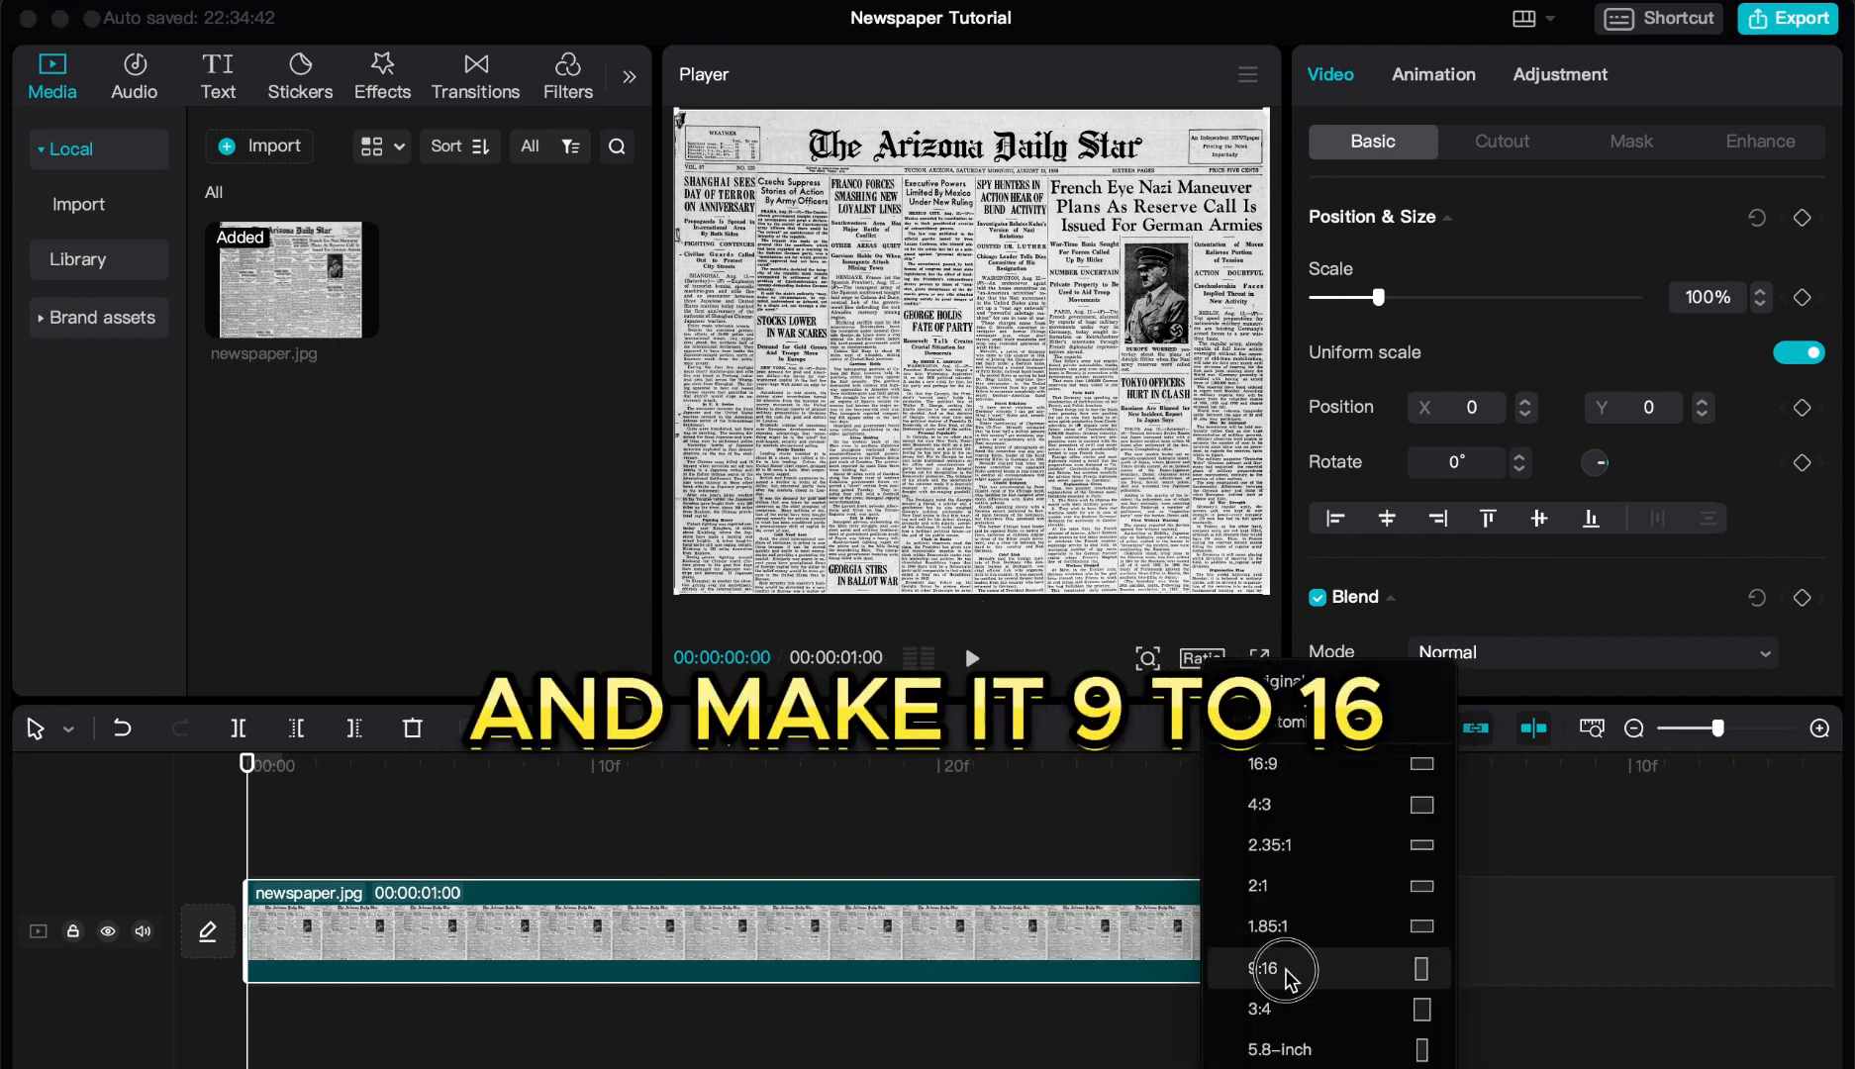
left_click(1287, 972)
left_click_drag(975, 498, 1117, 353)
left_click_drag(1082, 489, 1210, 594)
left_click_drag(1058, 440, 1045, 442)
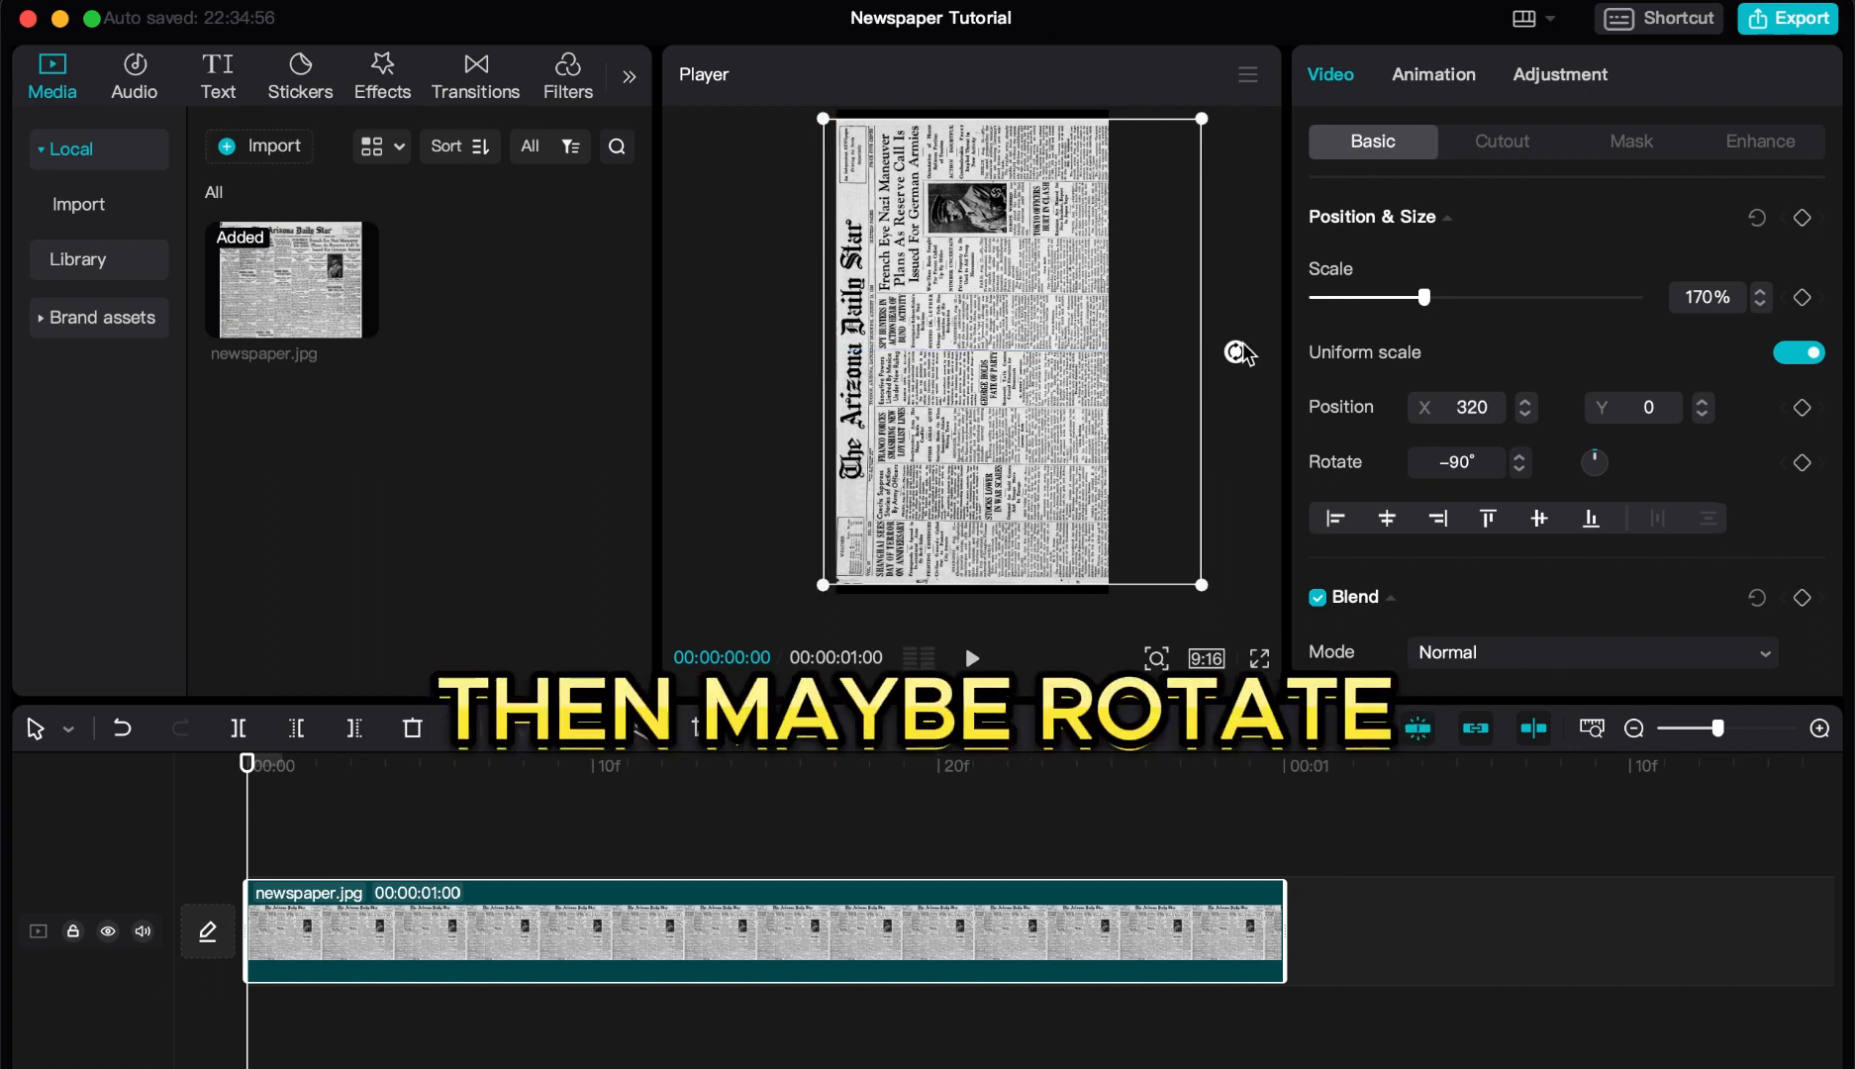
left_click_drag(1237, 357, 1239, 369)
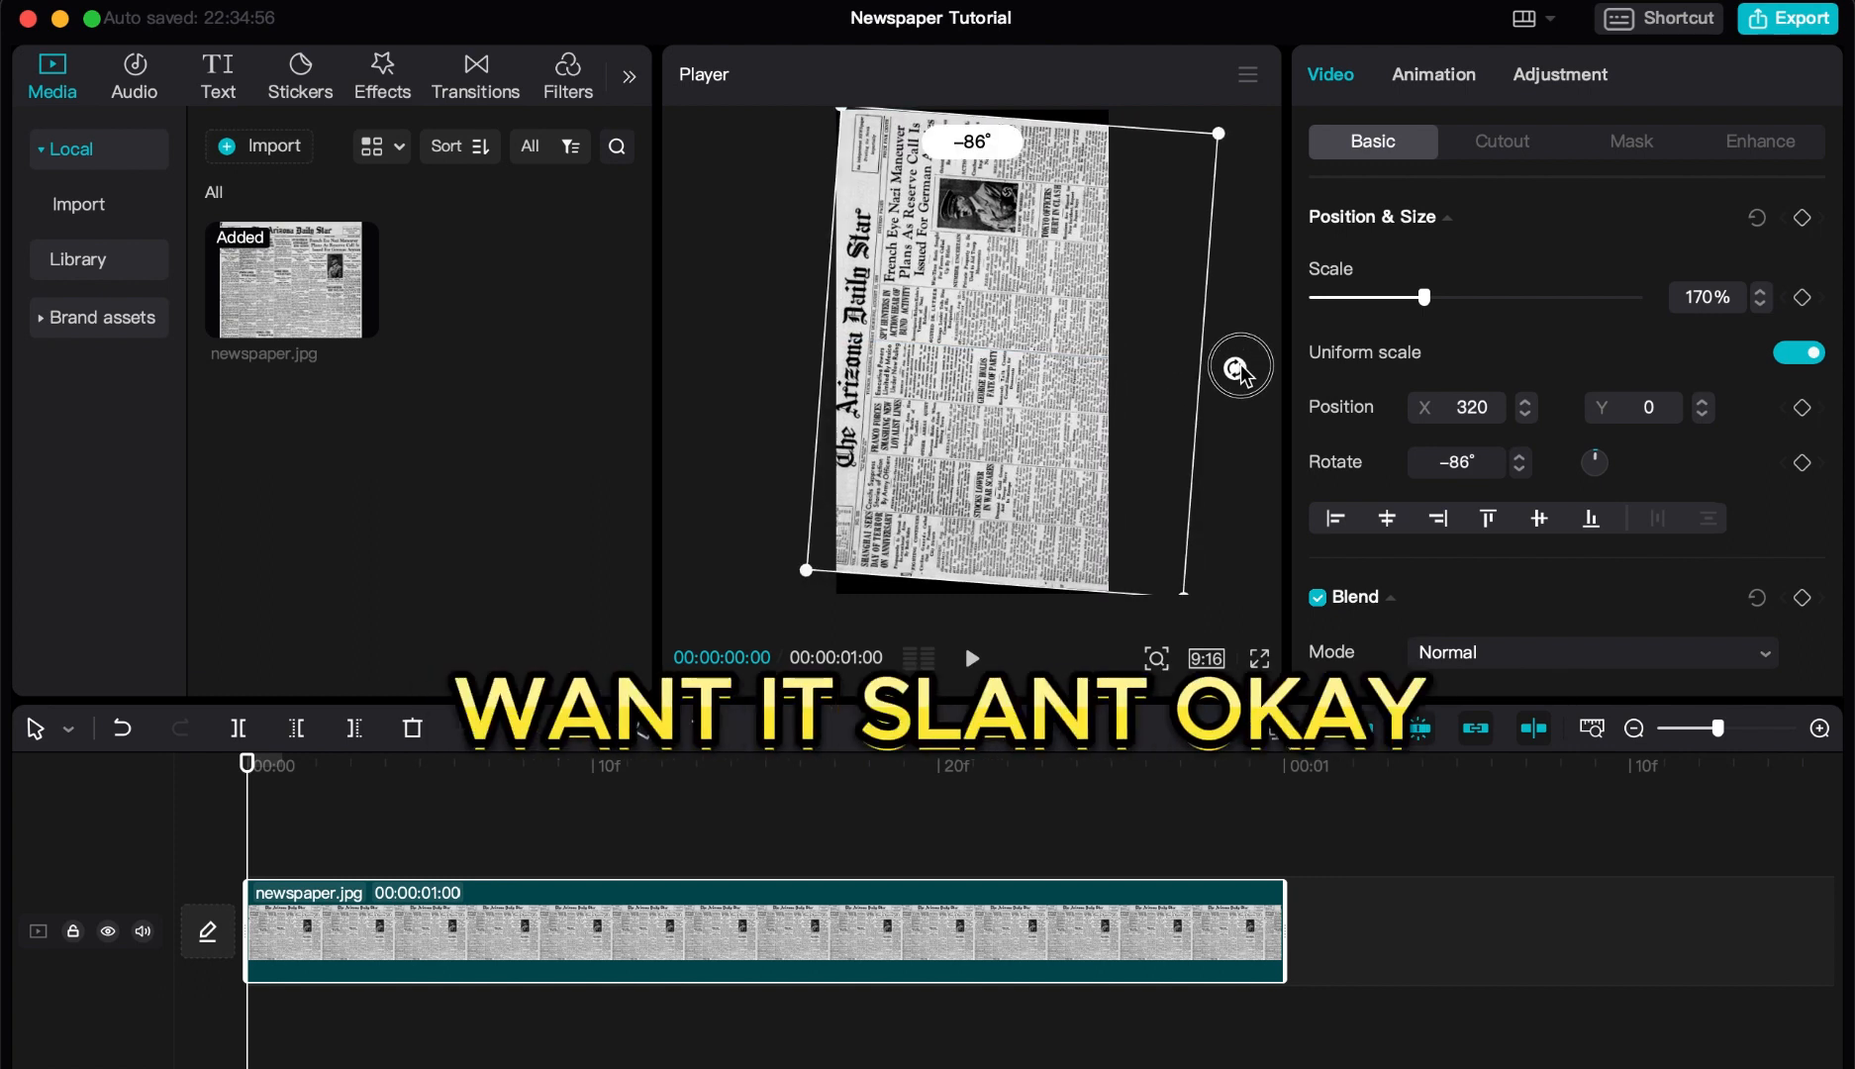
left_click_drag(1226, 122, 1233, 112)
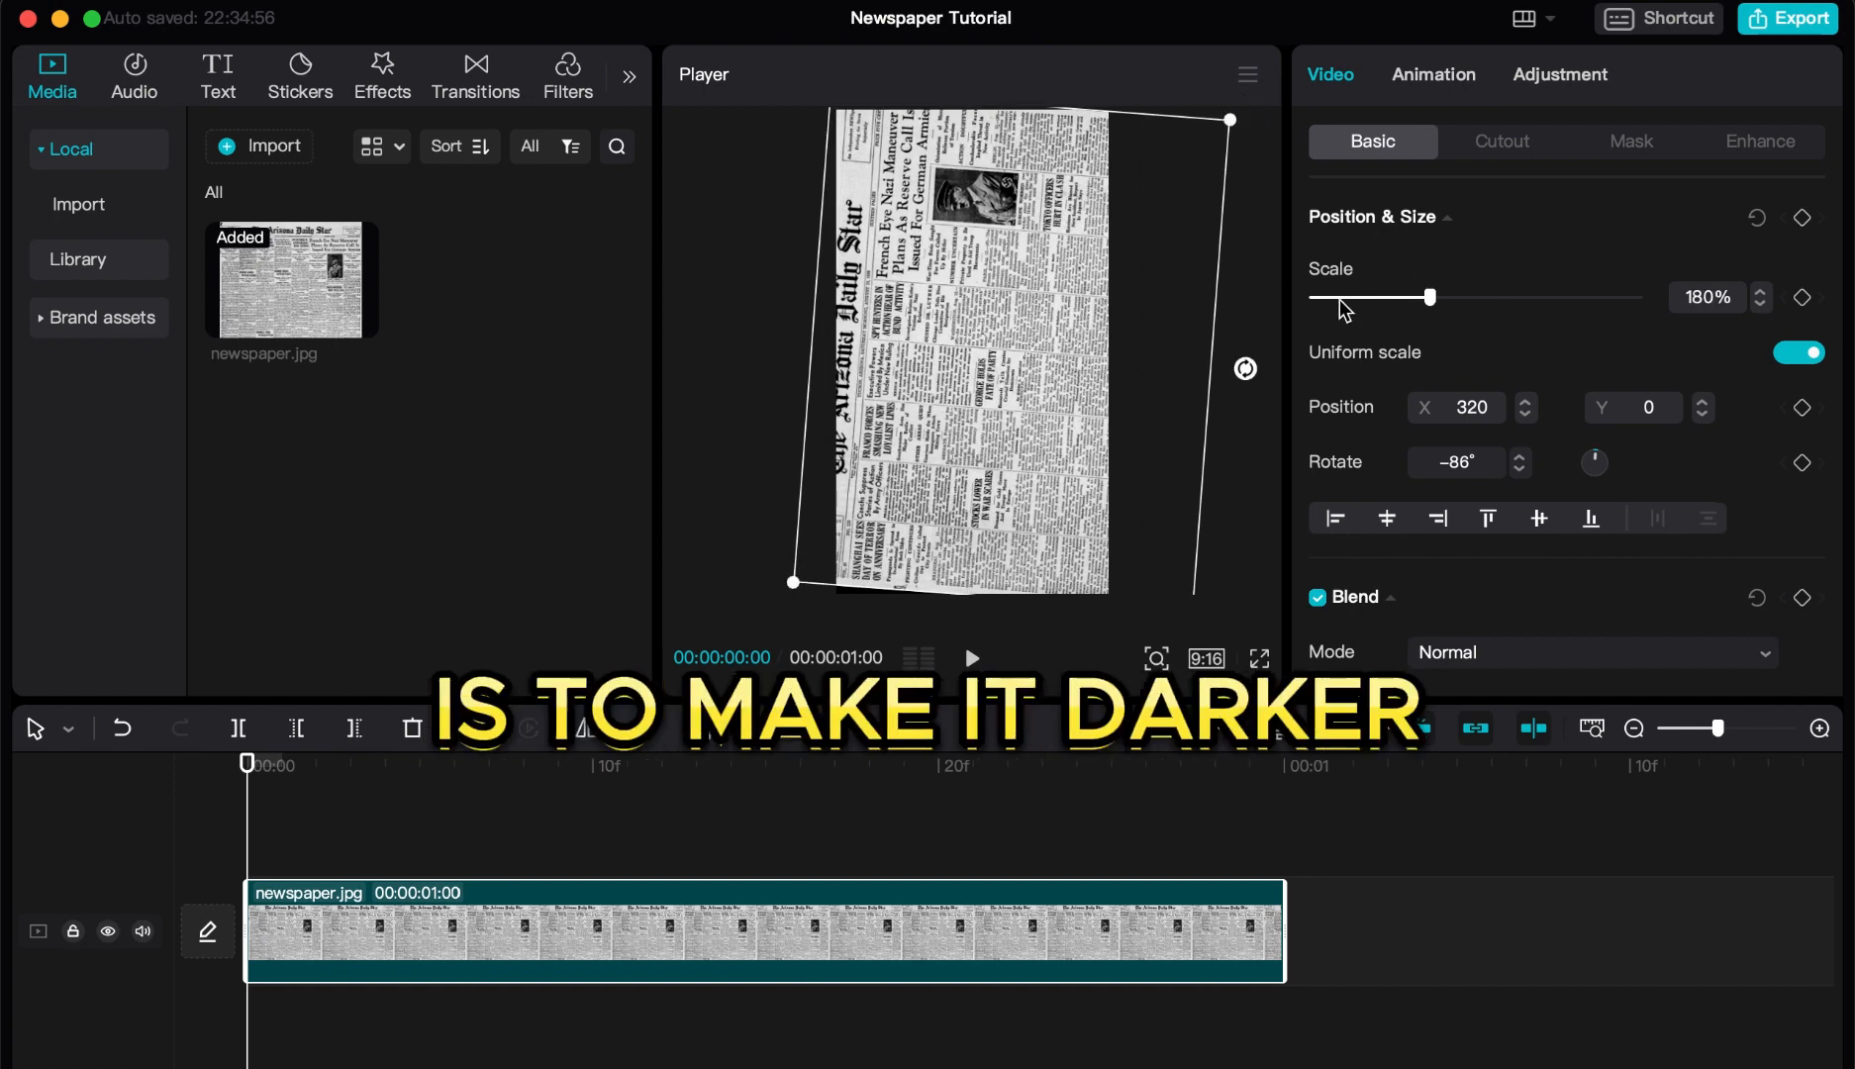
- Invert the newspaper image's Brightness (Luma) curve by lowering its highlight end to the bottom and raising its shadow end to the top
left_click(1575, 74)
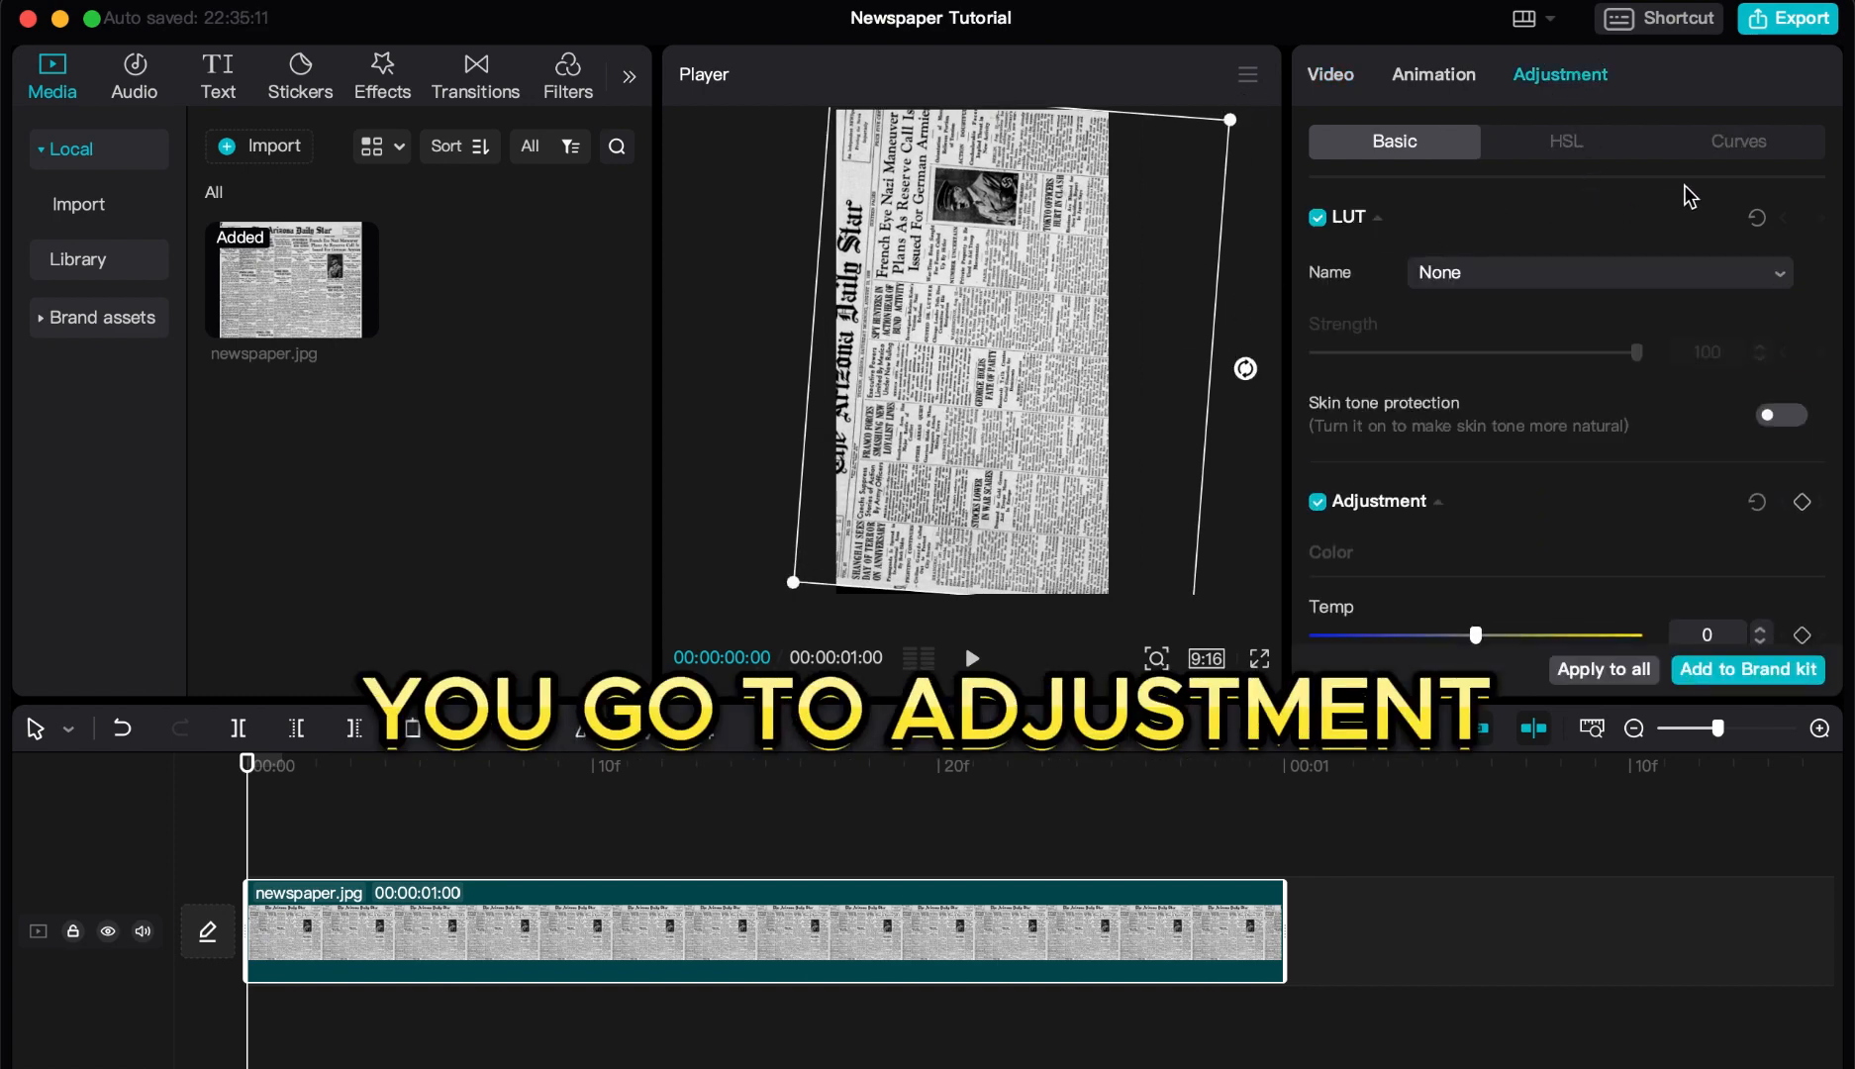
left_click(1718, 151)
scroll(1698, 323, "down", 2)
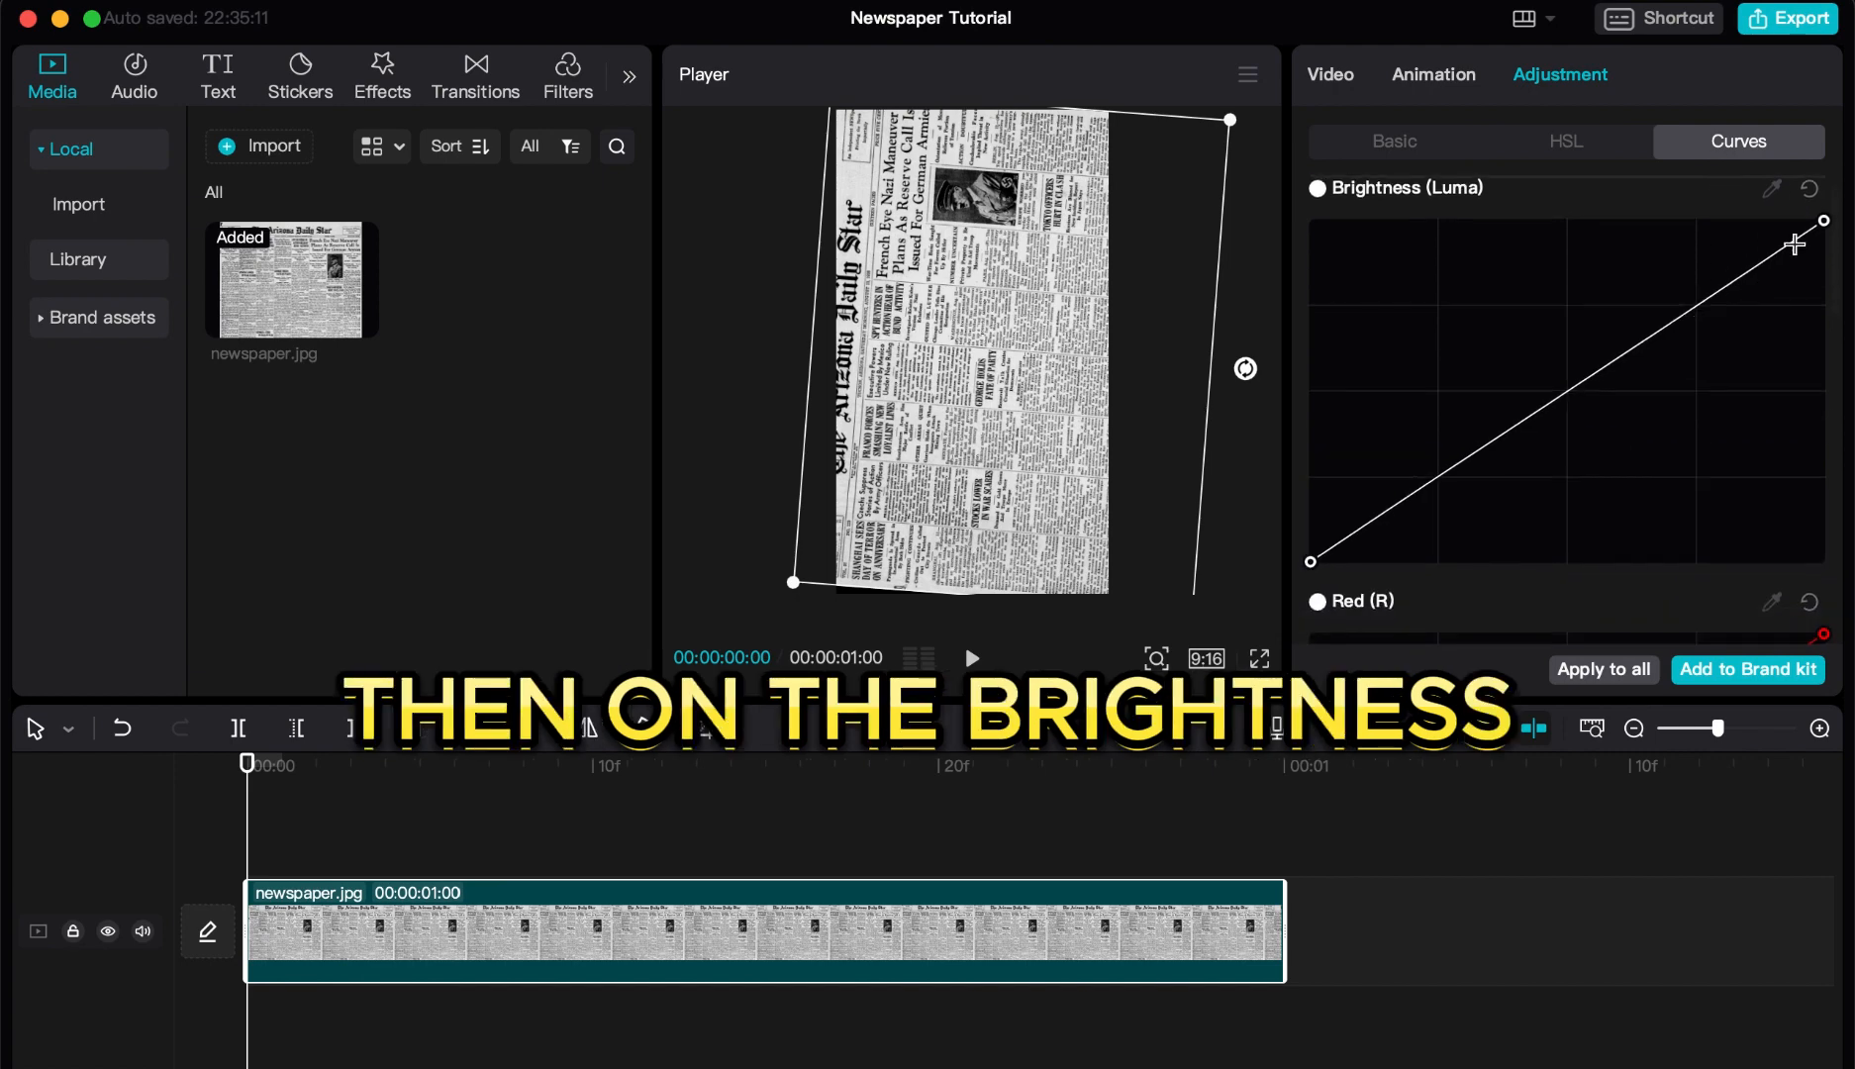
left_click_drag(1822, 226, 1823, 560)
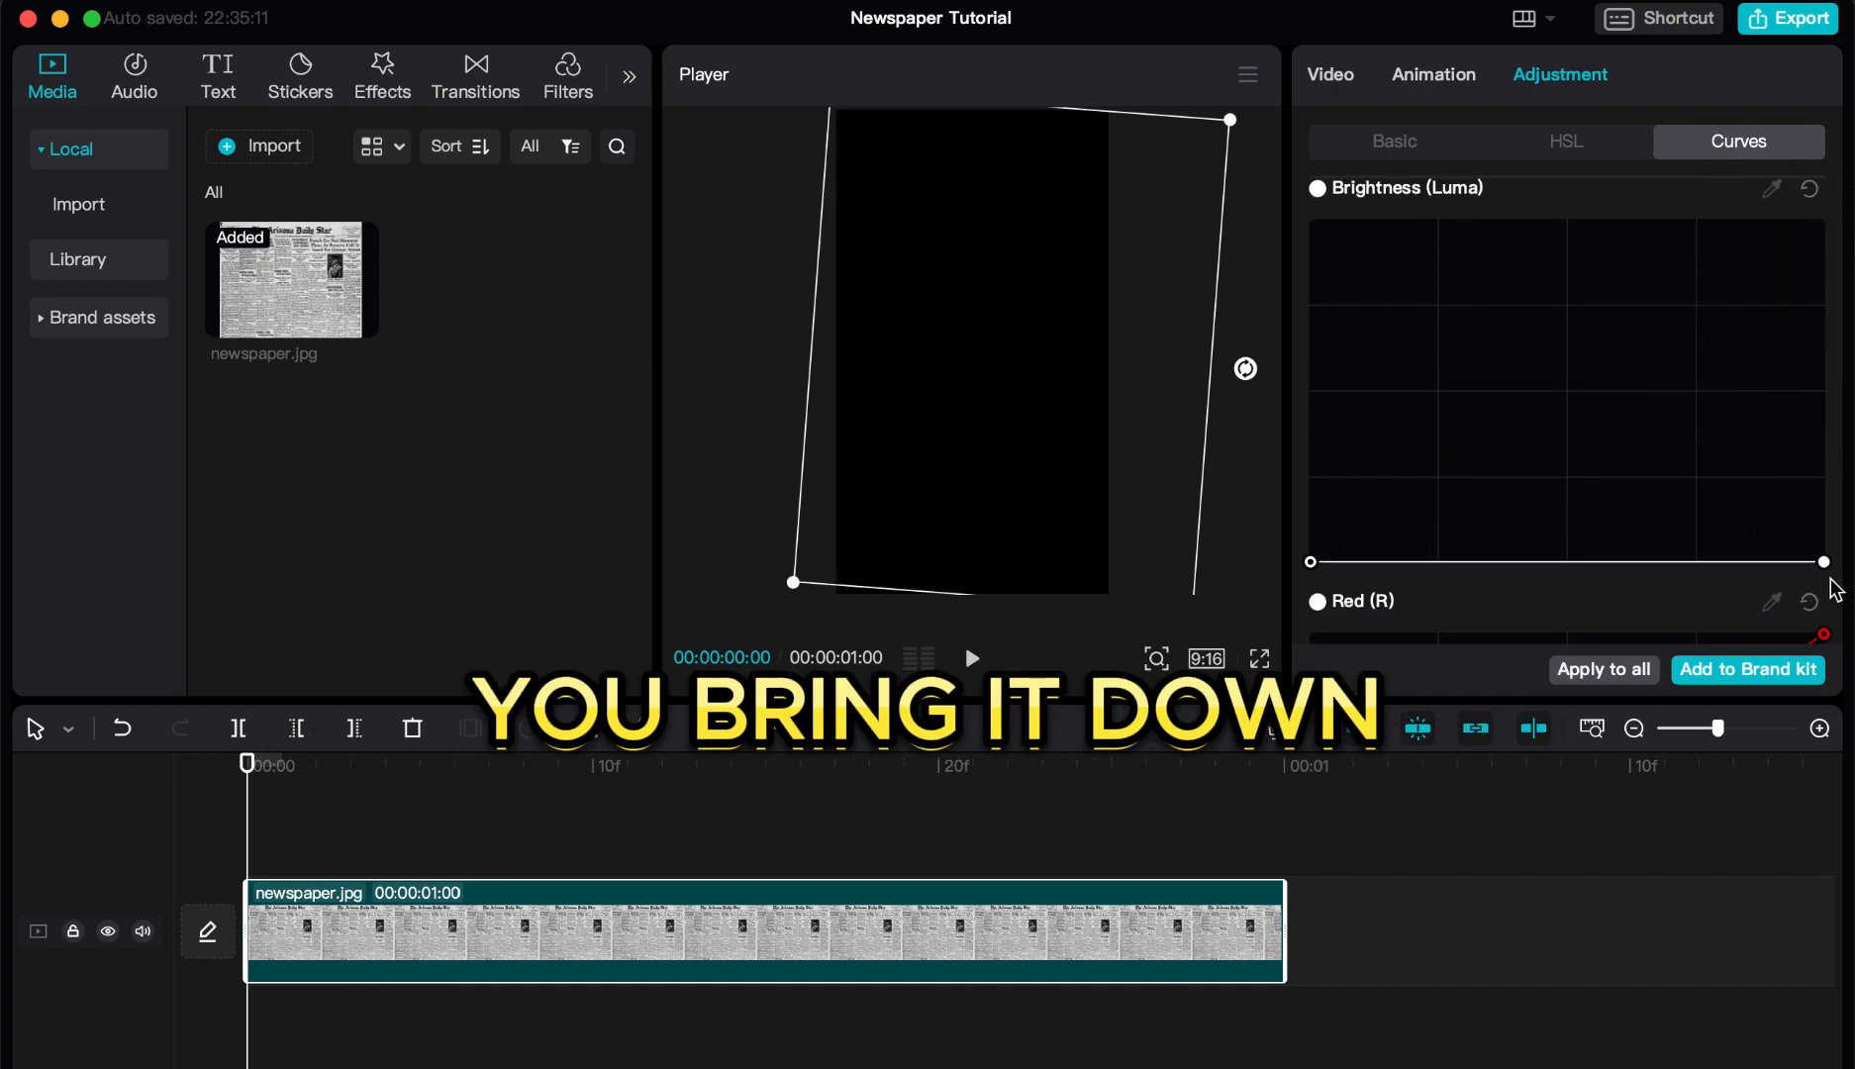
left_click_drag(1310, 555, 1302, 213)
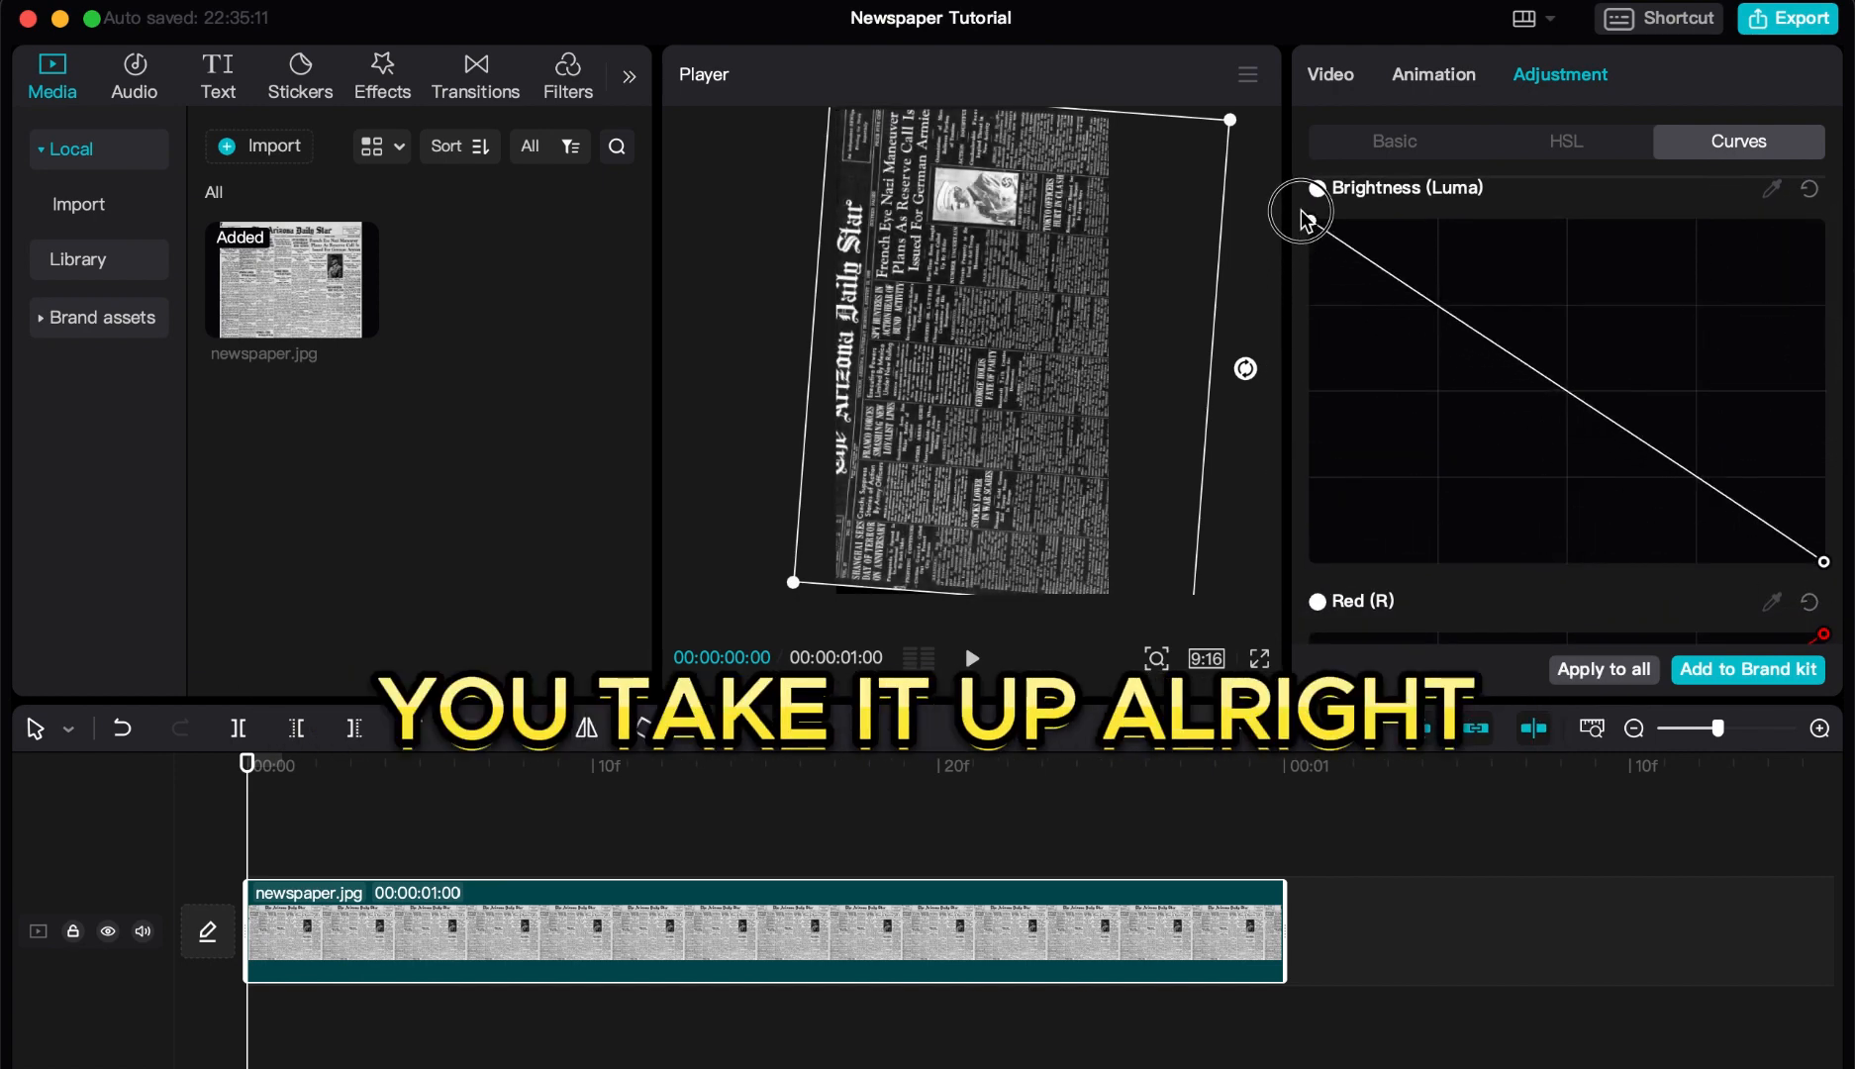
- Reduce the newspaper image's opacity to 23% and play the clip to check it
left_click(1329, 75)
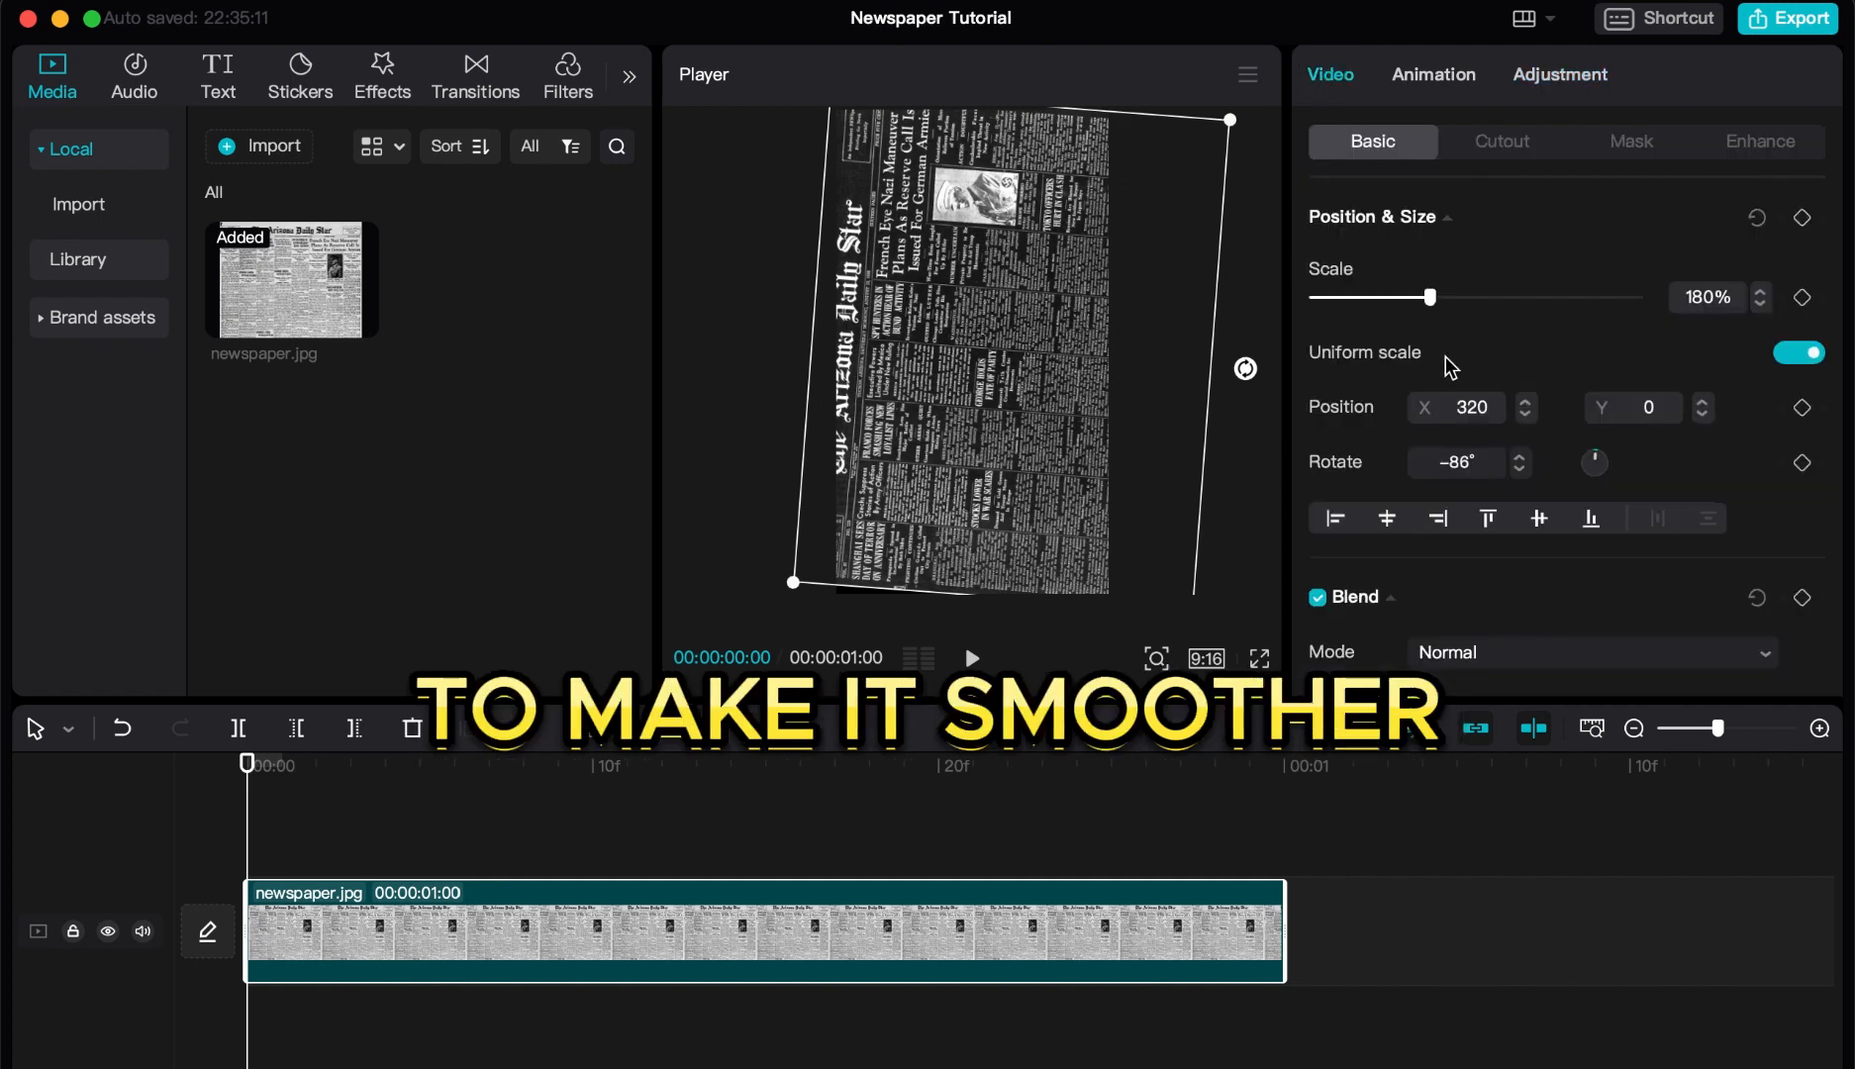
scroll(1396, 297, "down", 5)
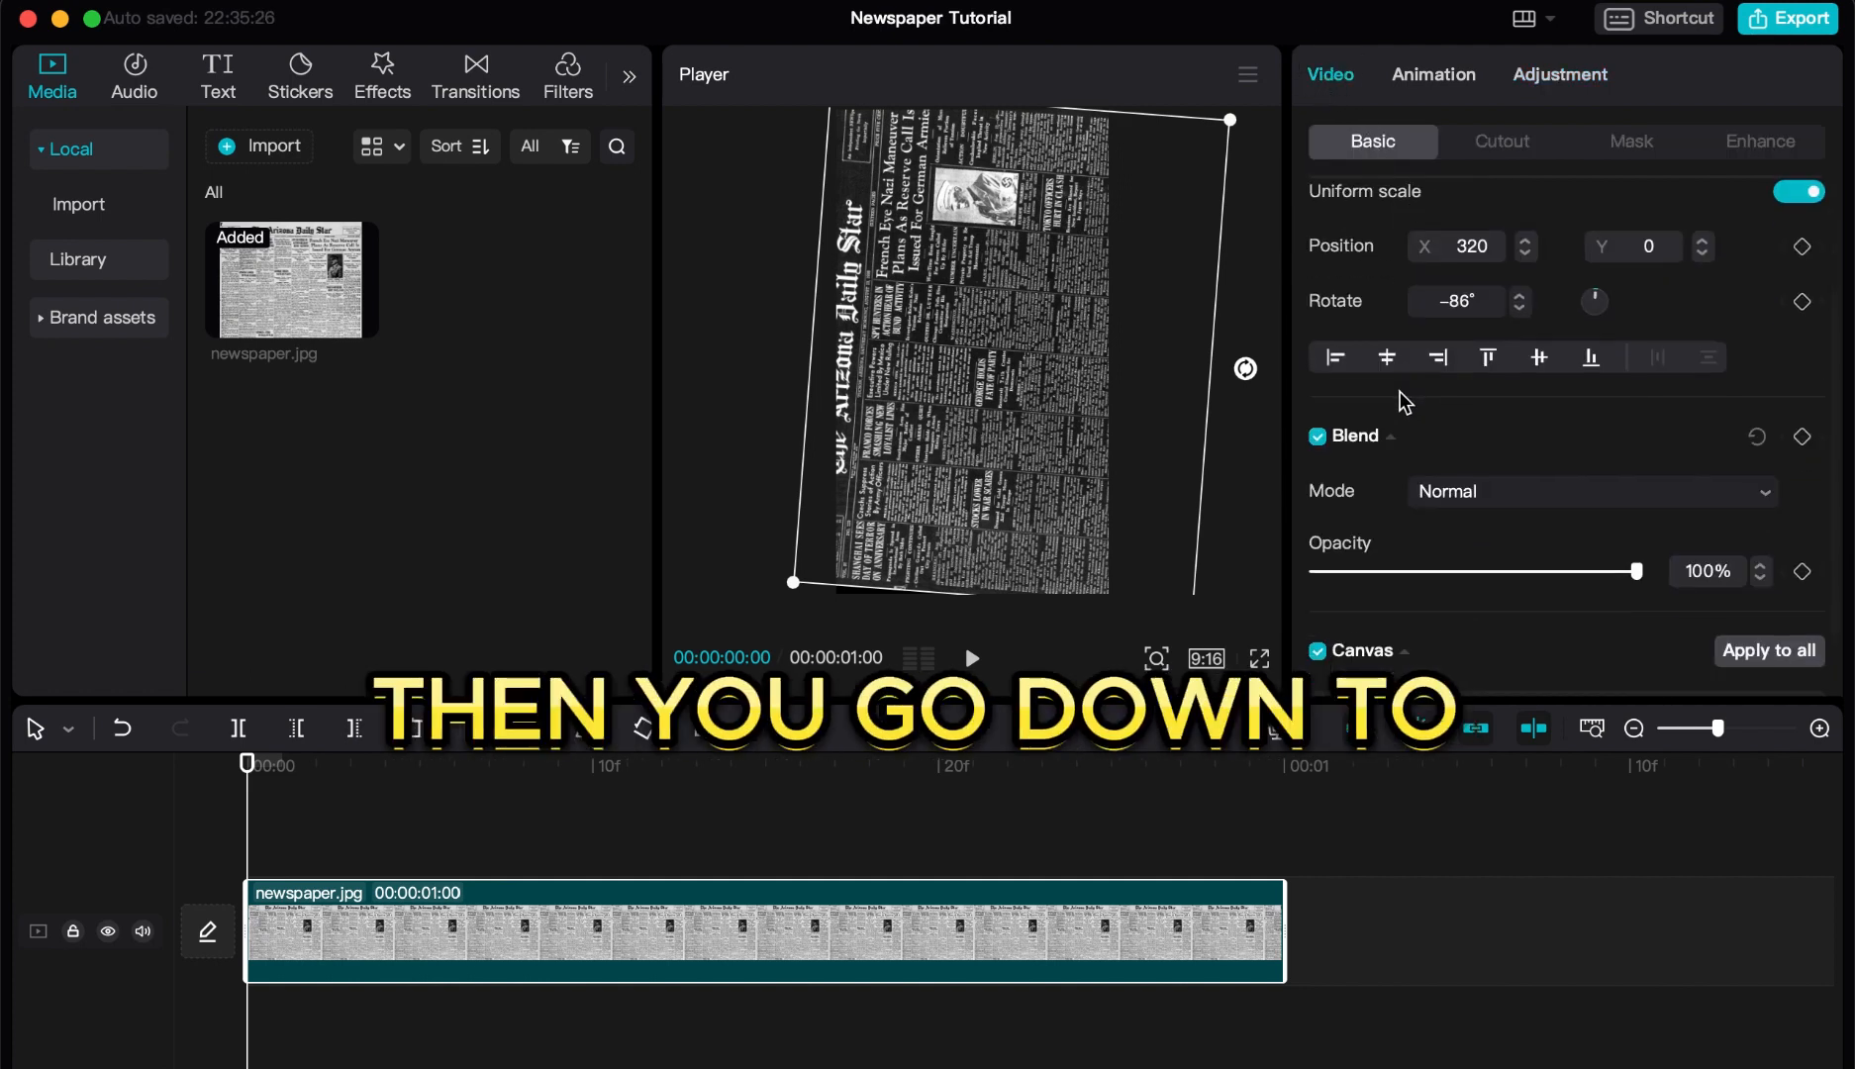
left_click_drag(1636, 502, 1404, 527)
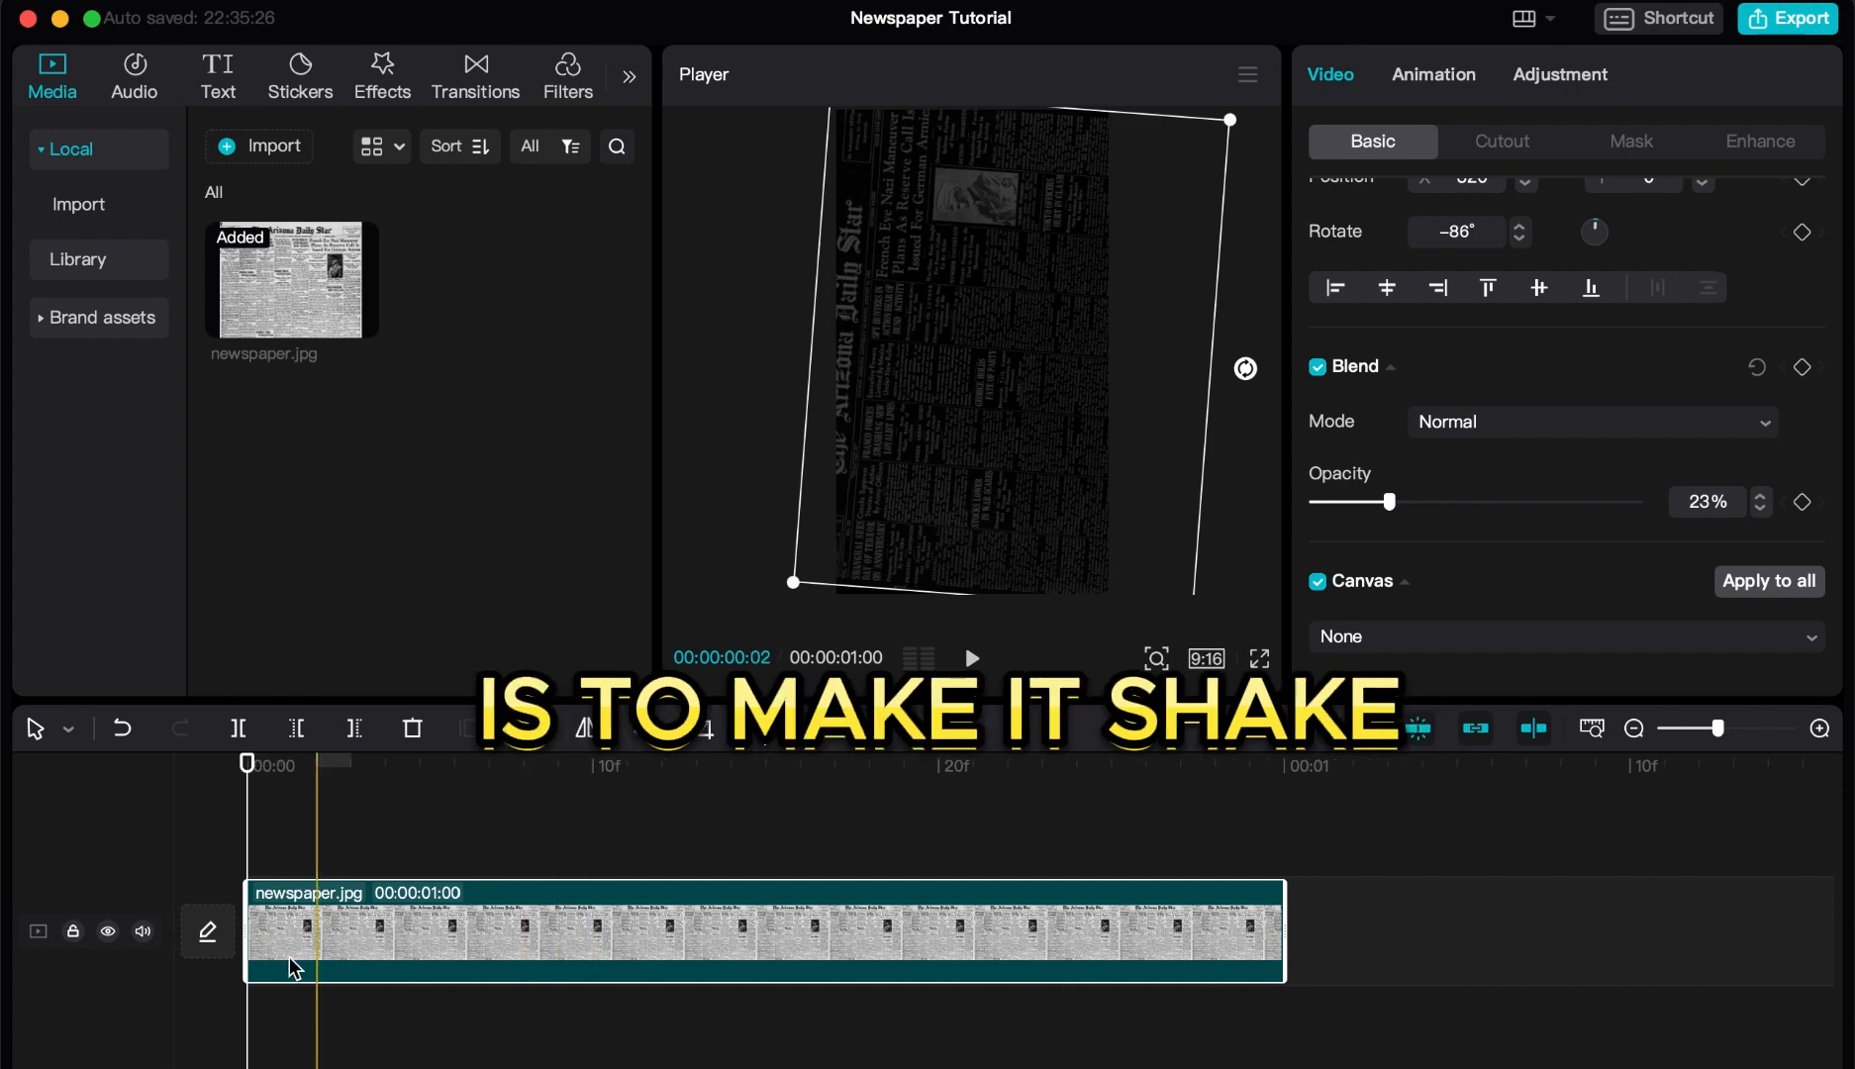
key("space")
key("space")
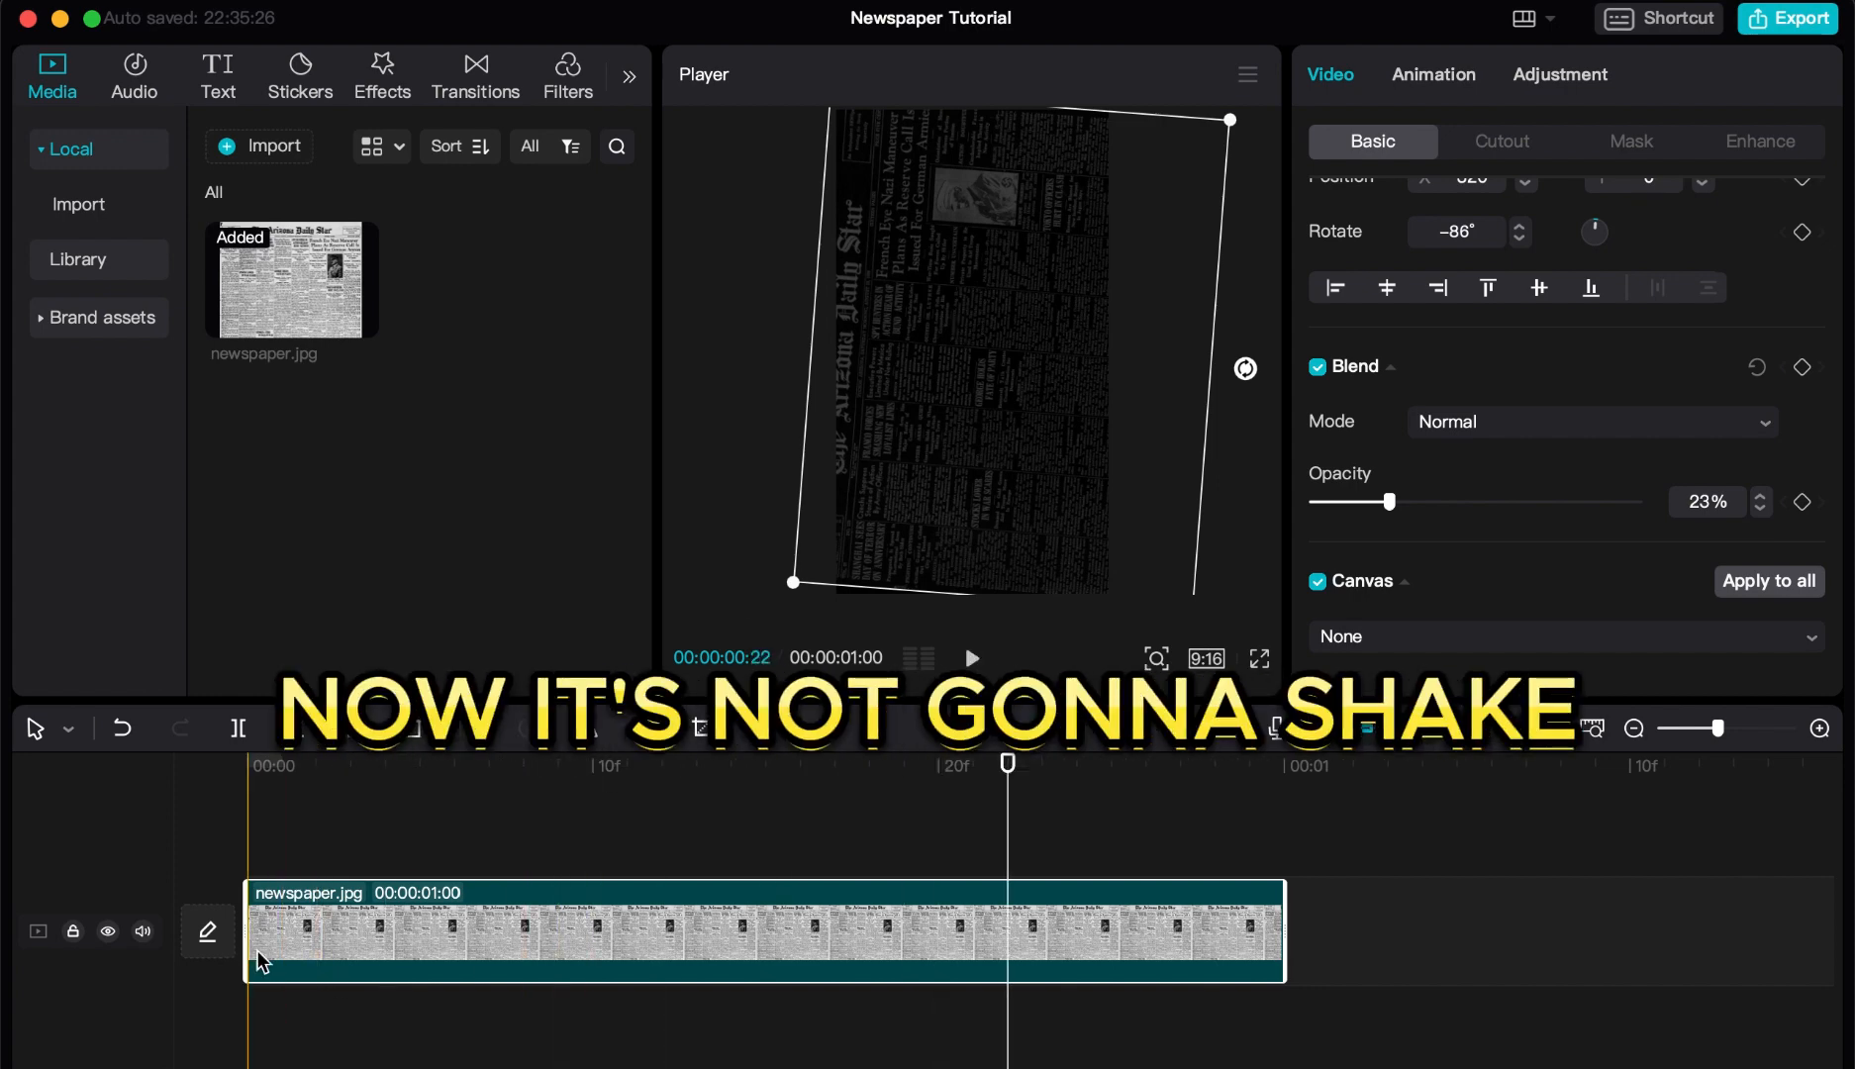
- Apply the Rebound Swing video effect to the newspaper clip and play it back
left_click(395, 72)
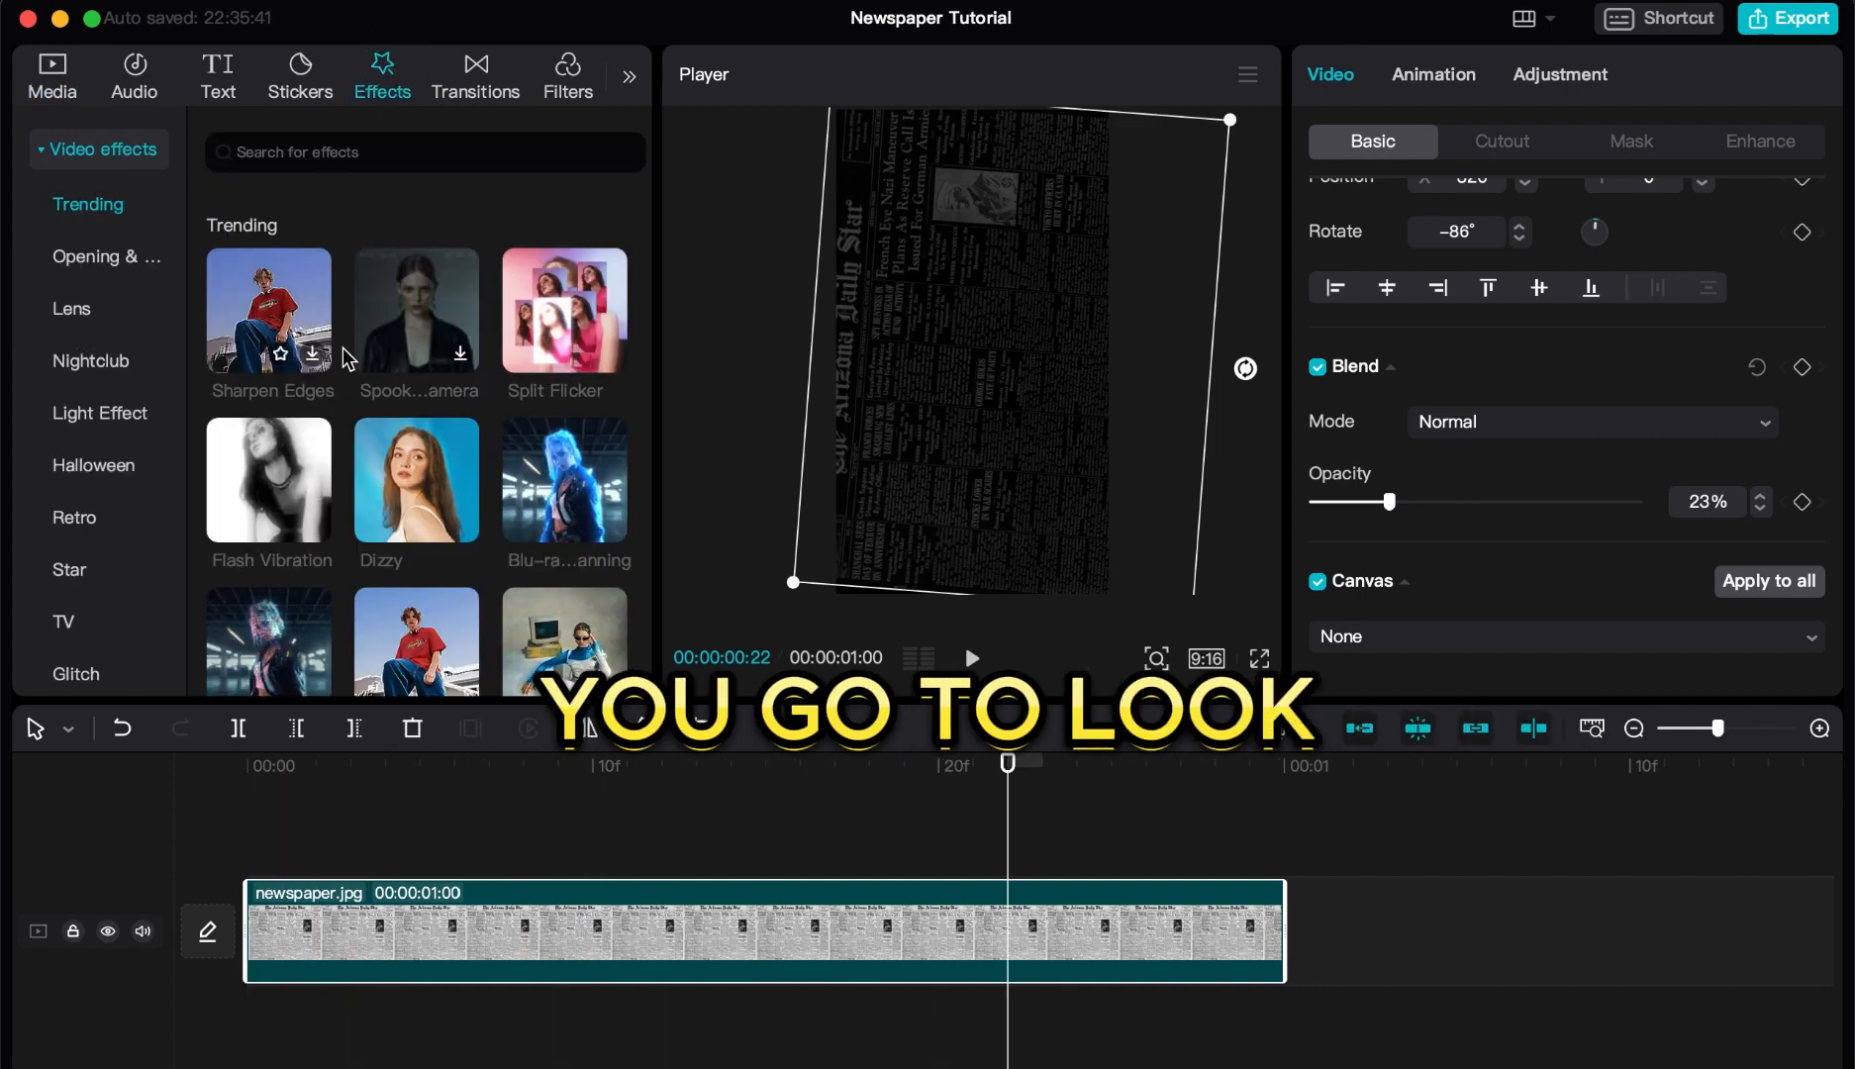
scroll(374, 411, "down", 5)
scroll(375, 410, "down", 3)
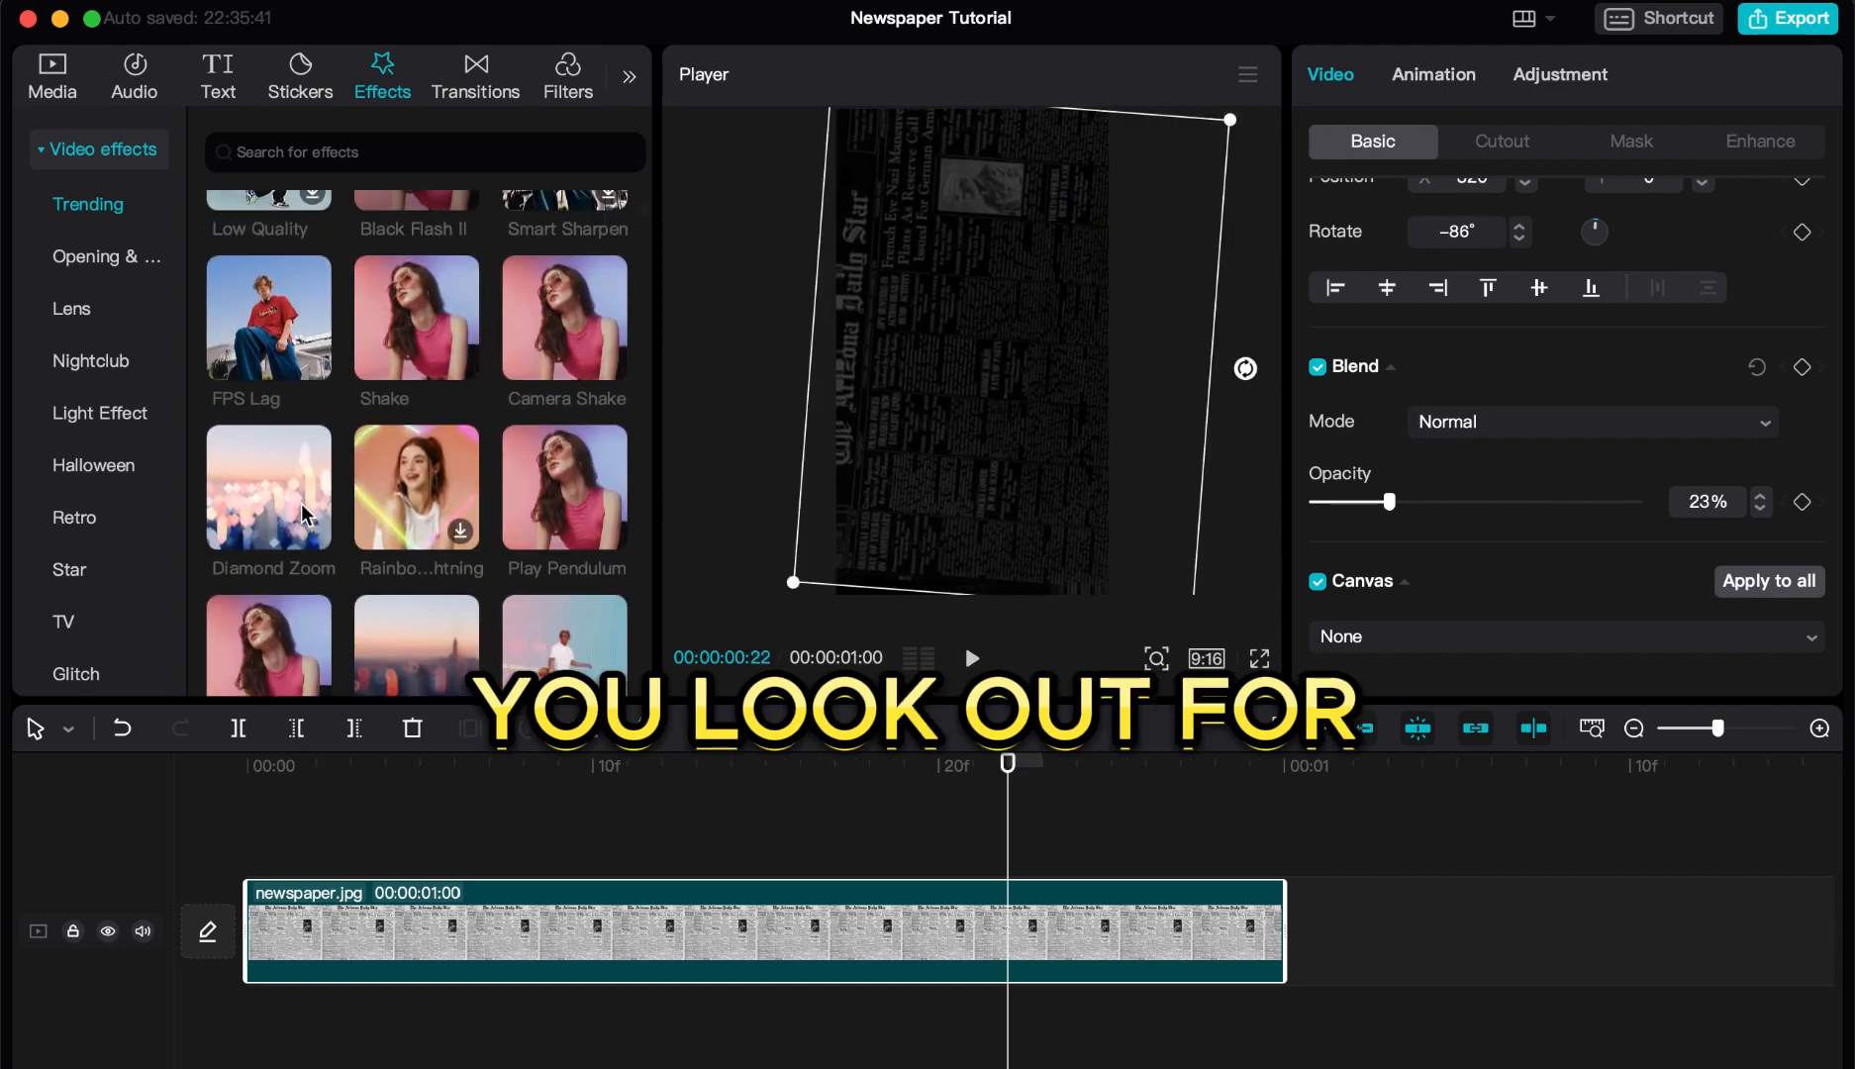
left_click(294, 591)
left_click_drag(294, 591, 288, 947)
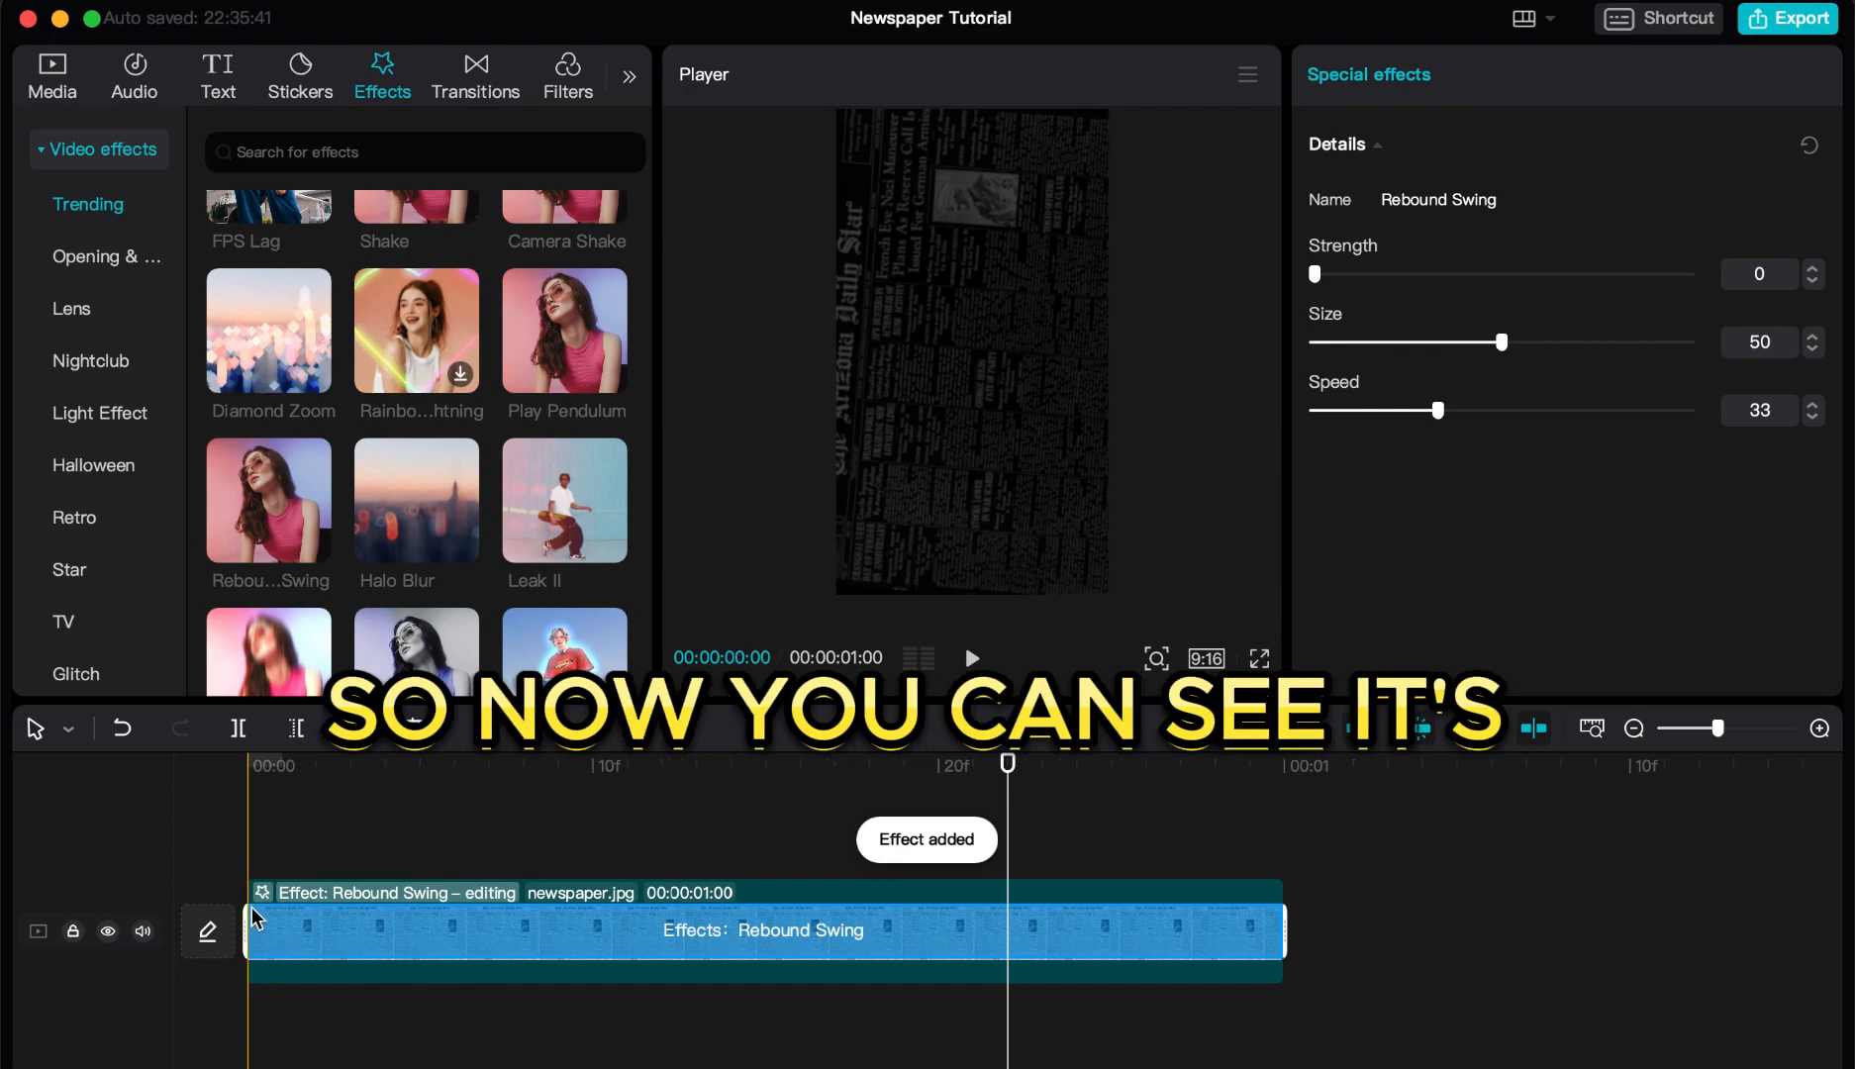
key("space")
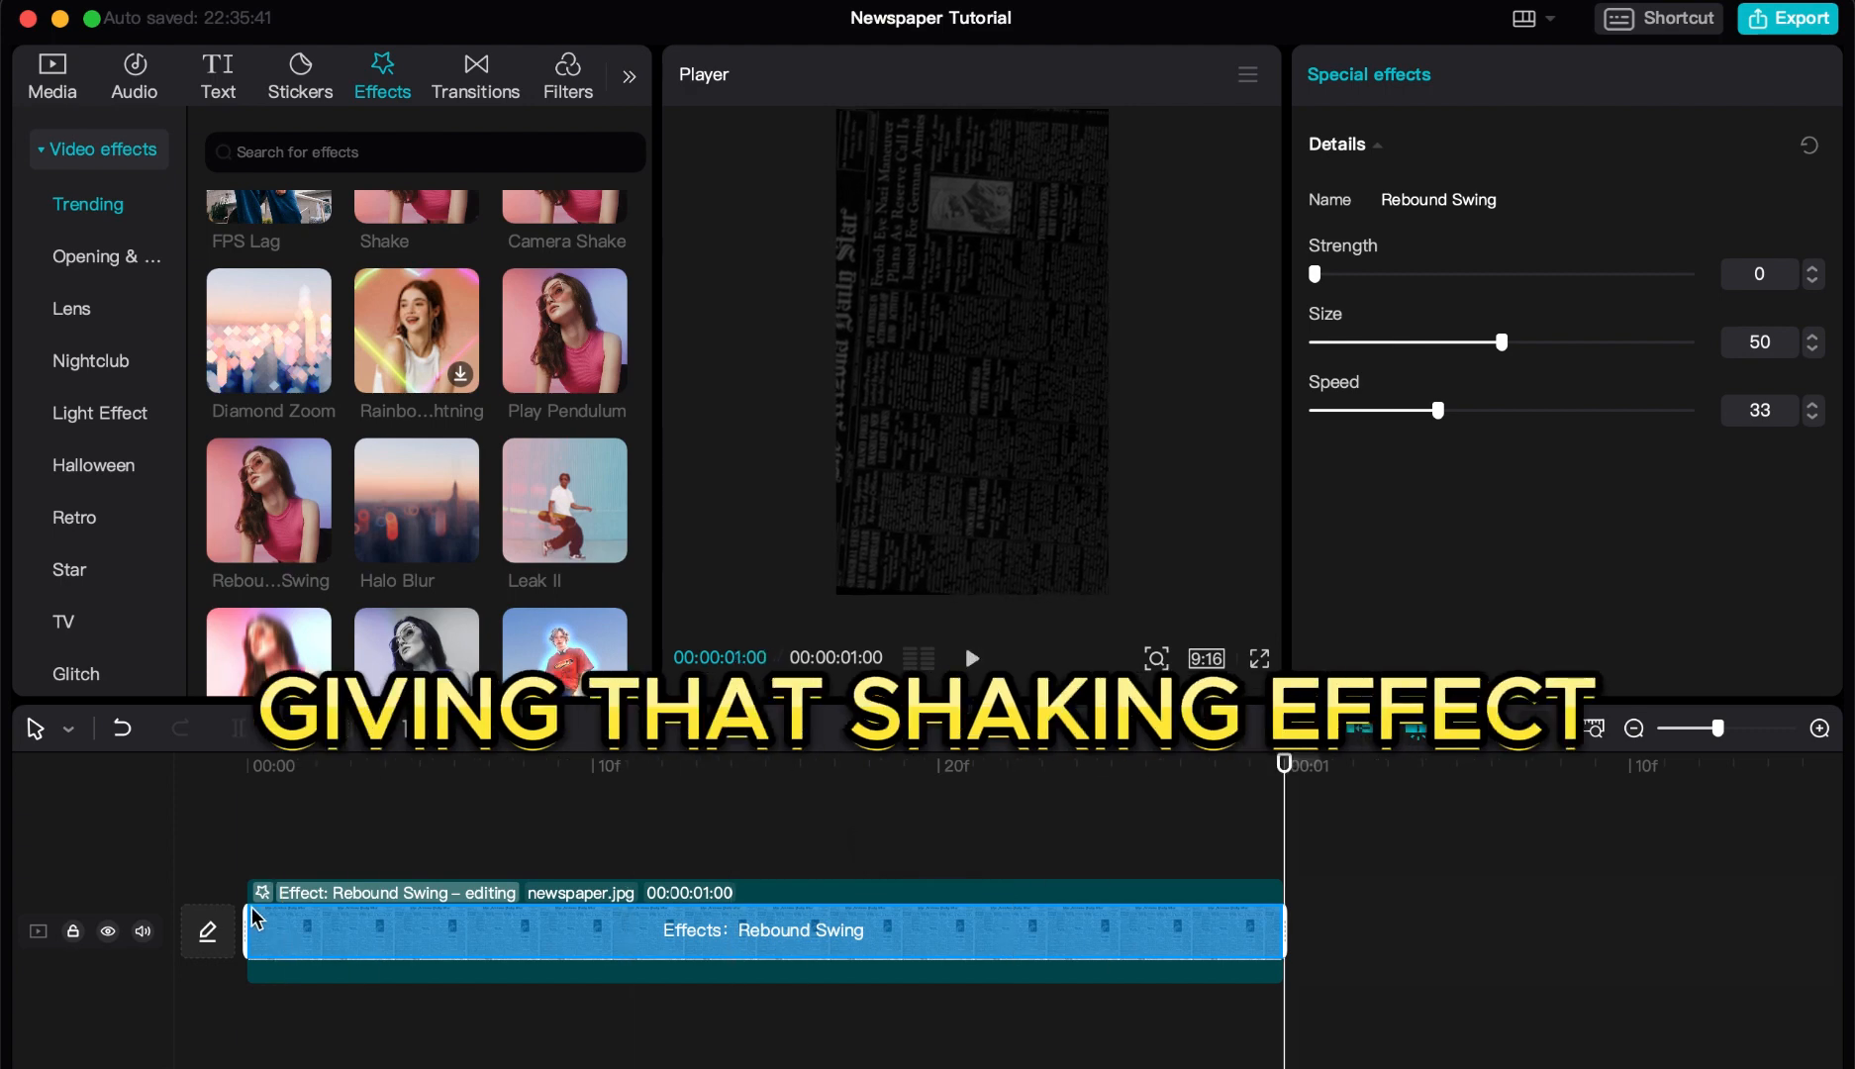
- Set the Rebound Swing effect to strength 10, size 20 and speed 30, and preview the motion
left_click(1742, 283)
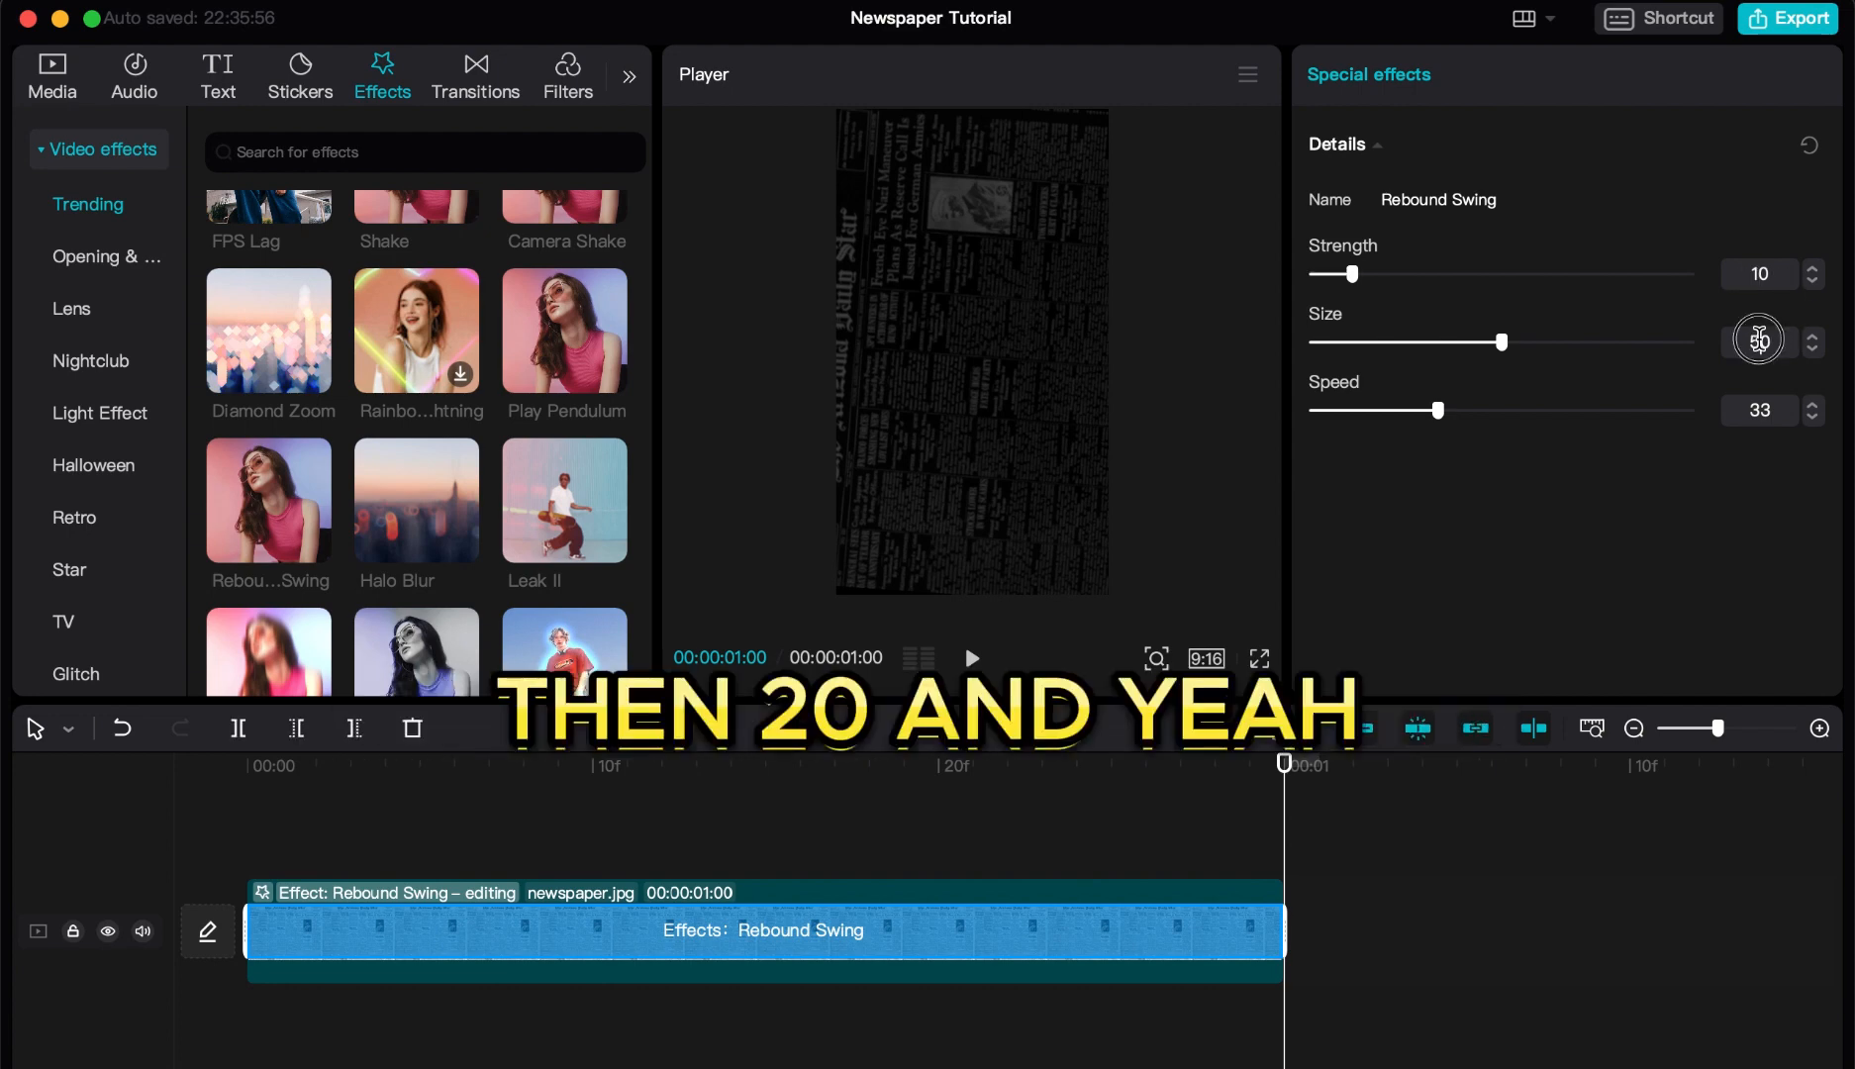
type("20")
key("Return")
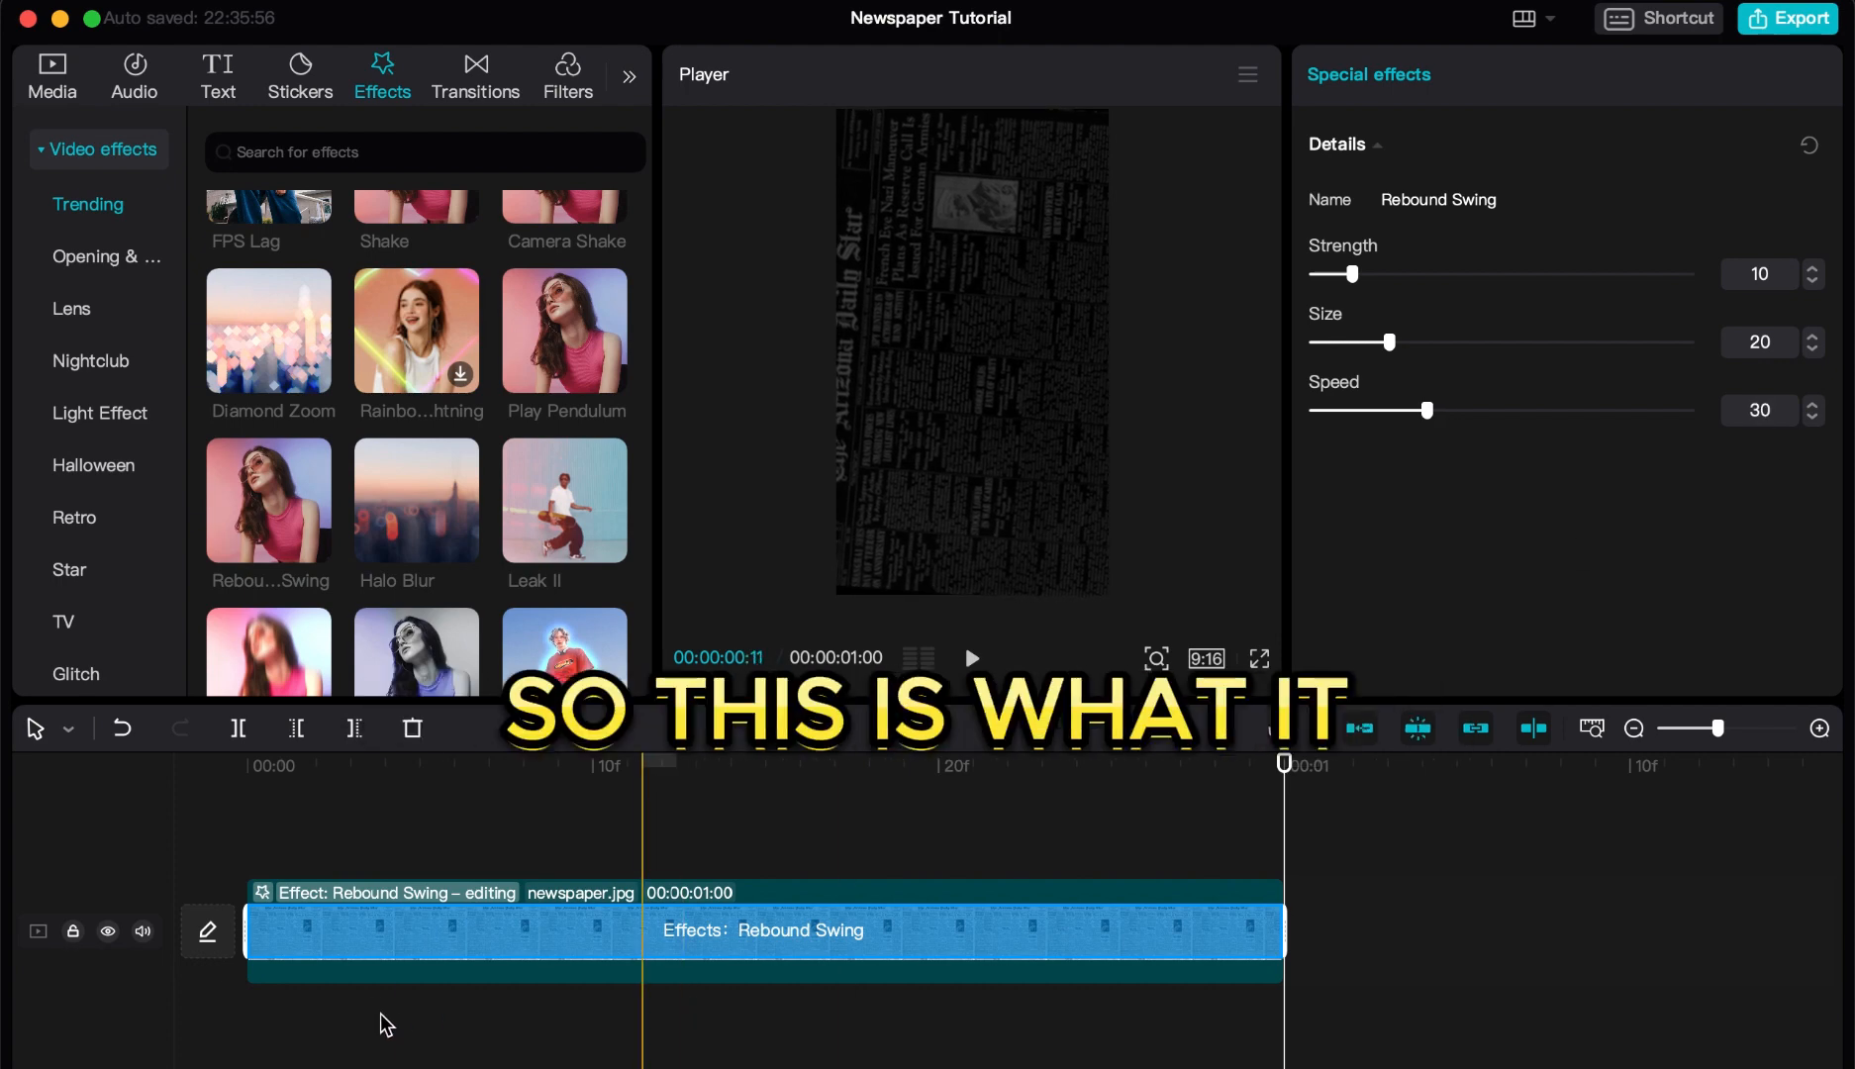
key("space")
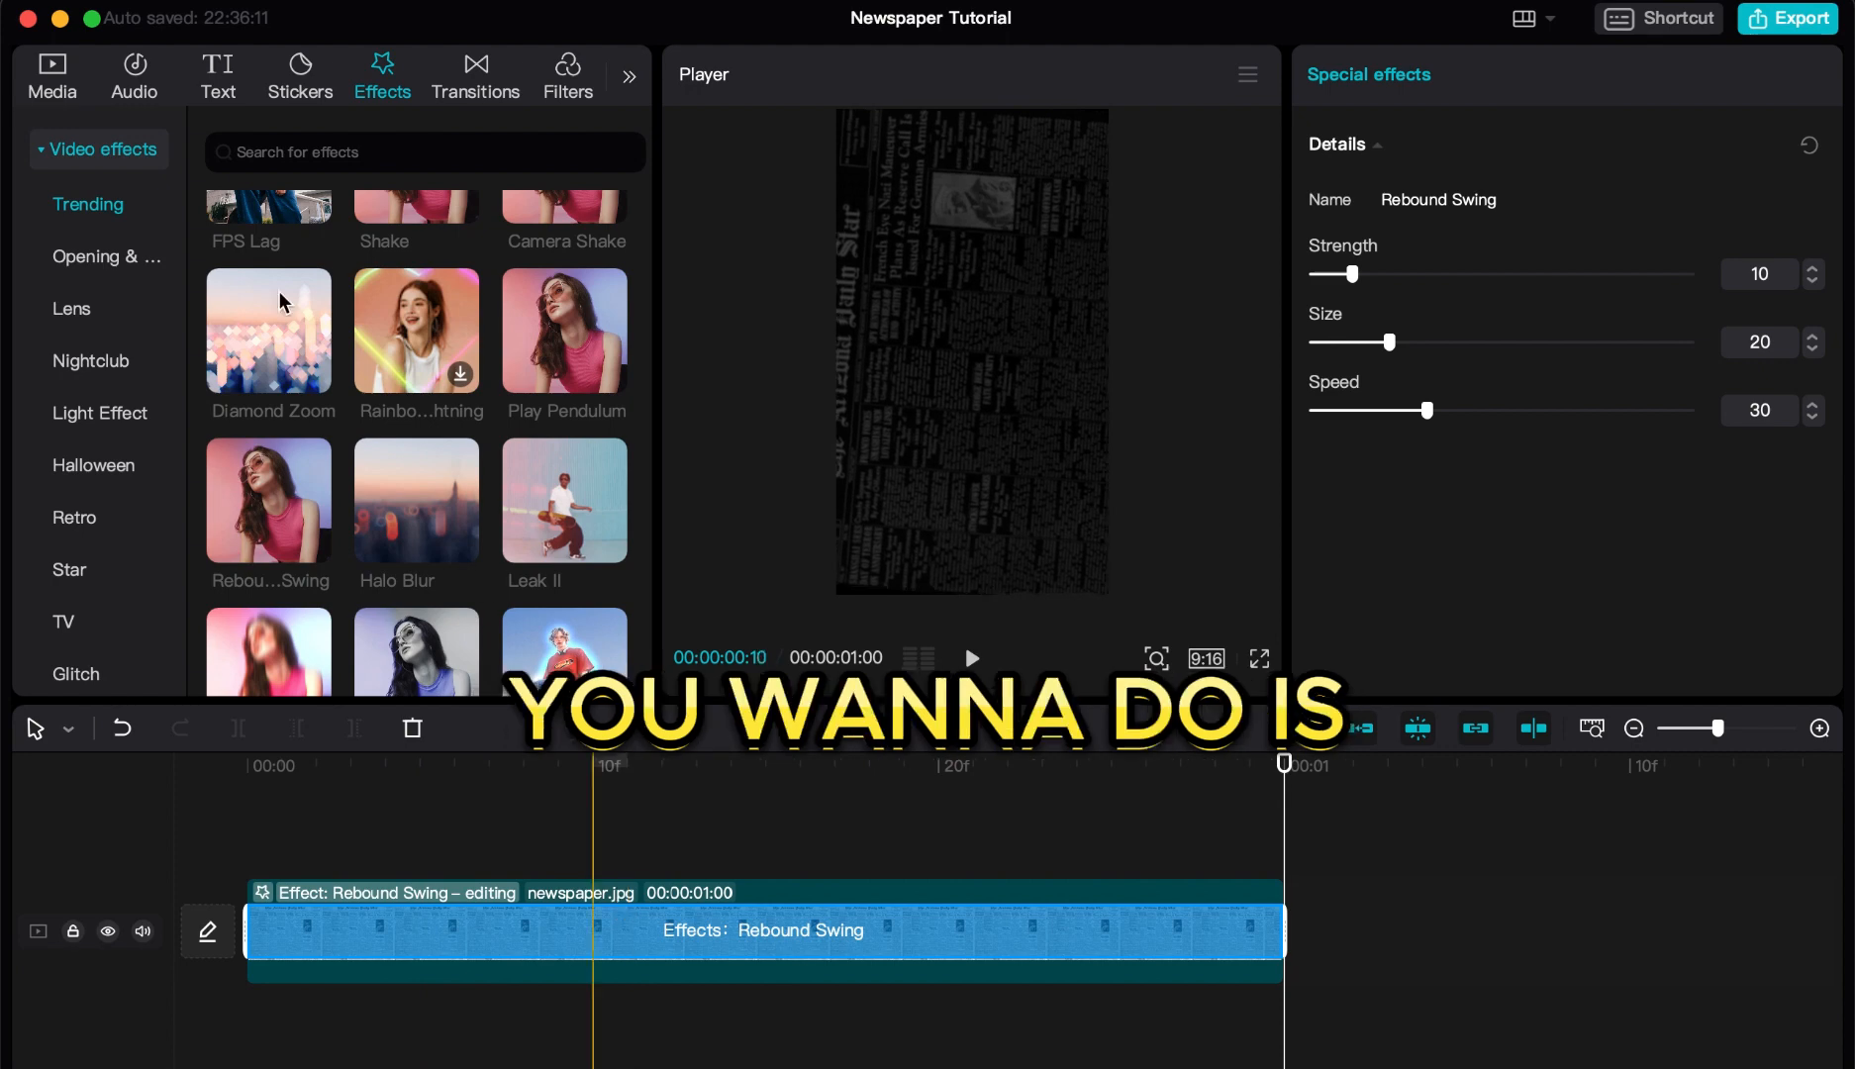
- Add a default text clip to the timeline and move it over the newspaper clip, starting at about frame 3
left_click(220, 77)
mouse_move(309, 268)
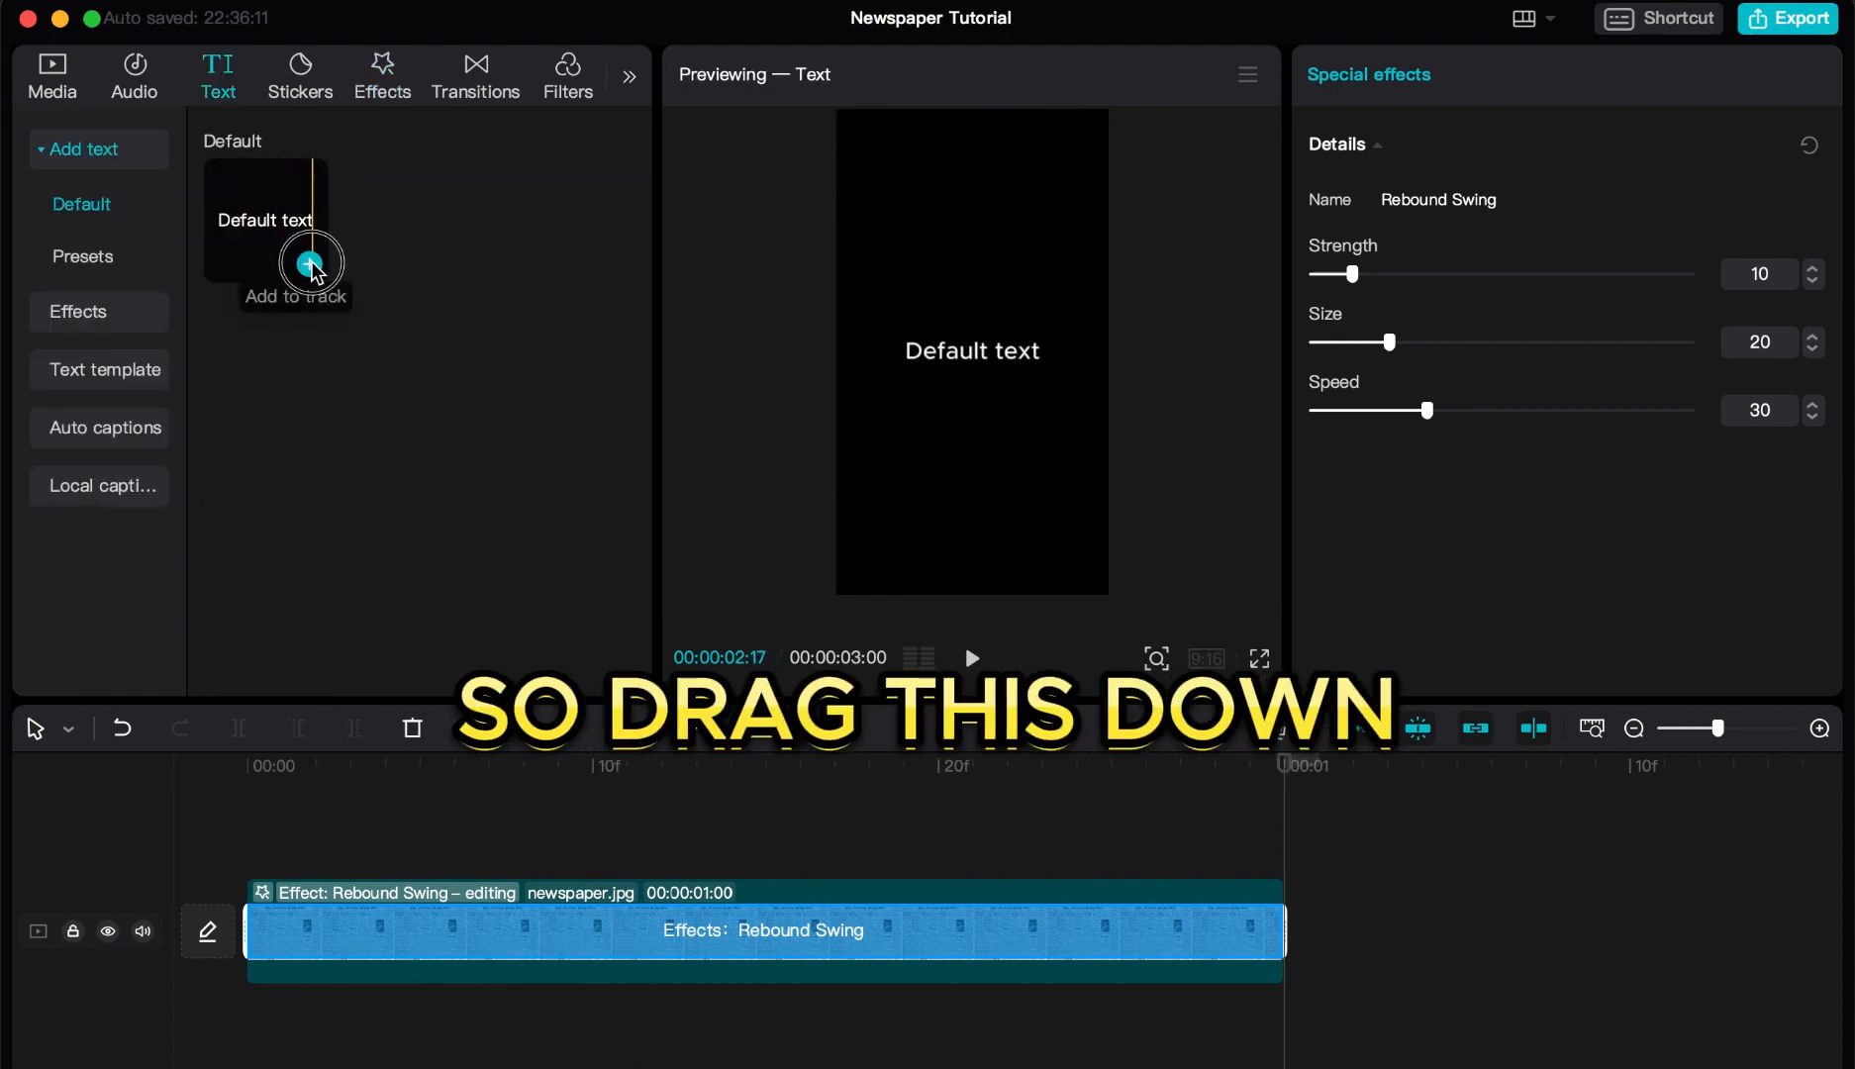
left_click(310, 263)
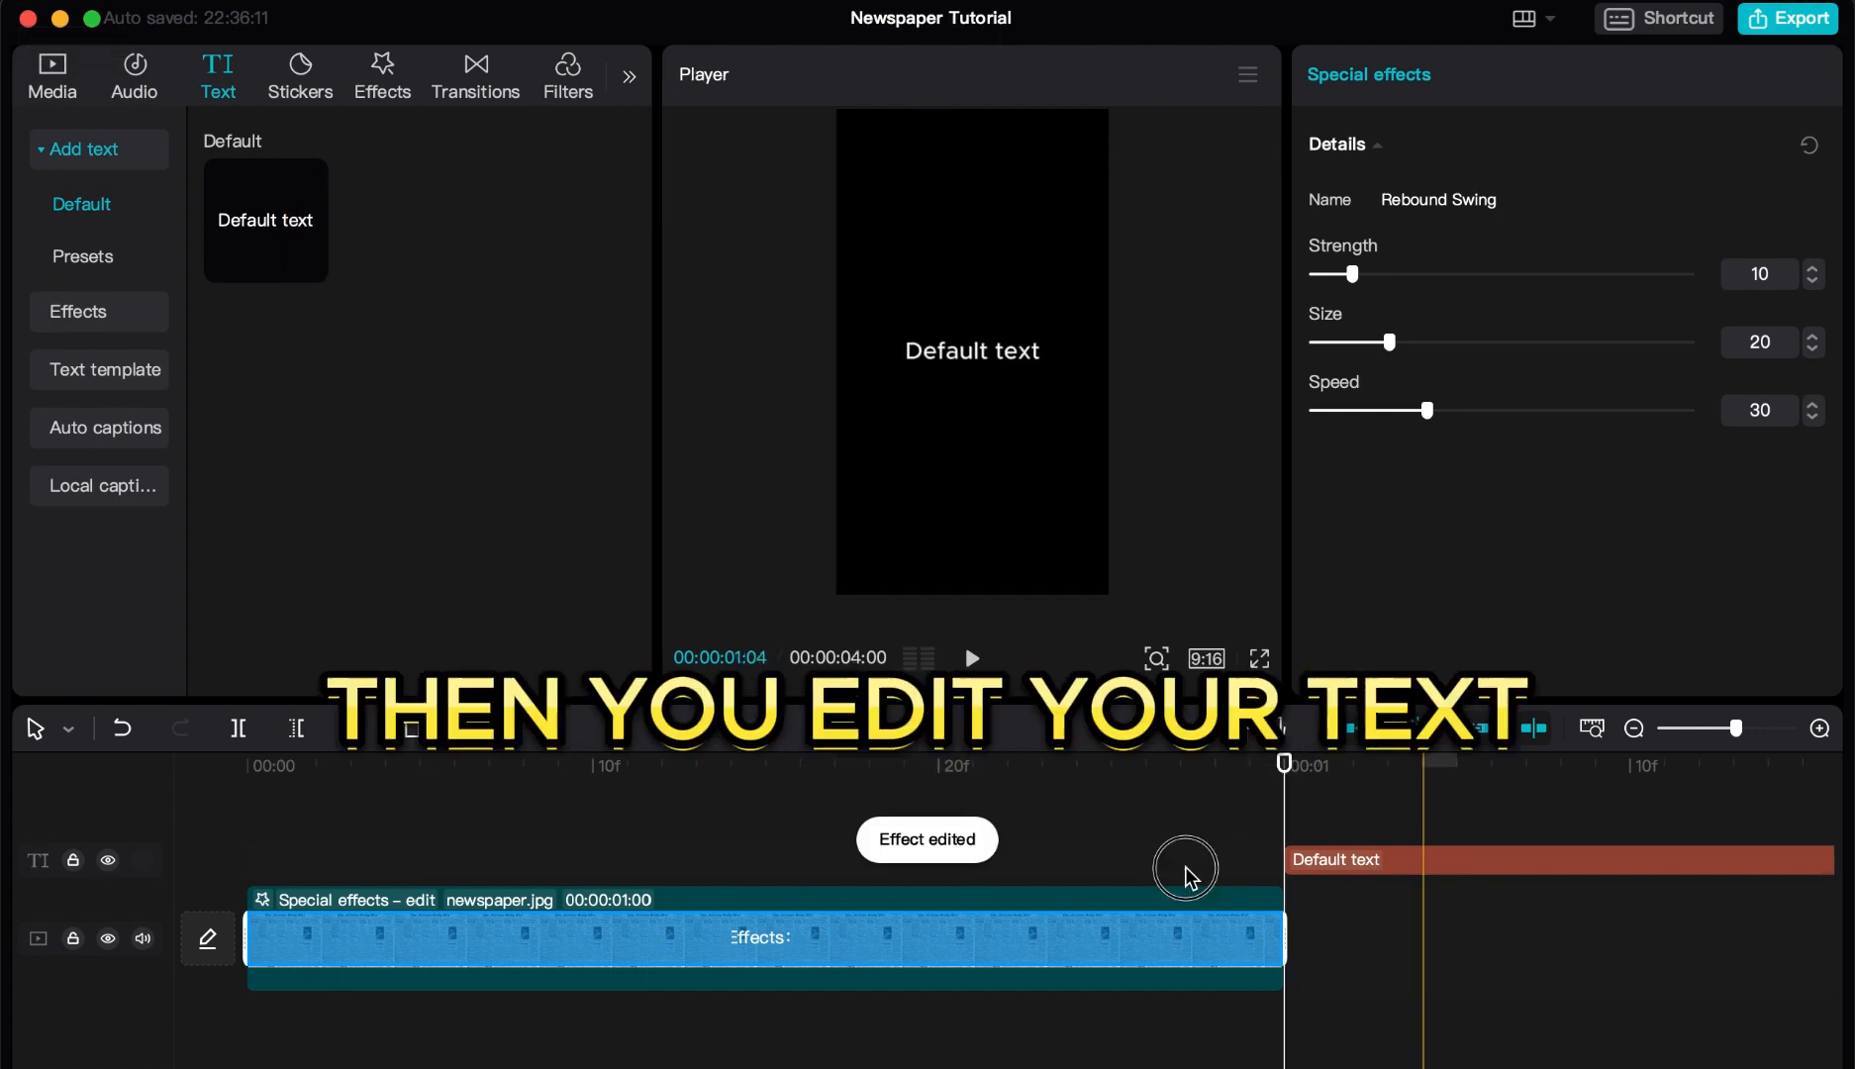
left_click_drag(629, 878, 505, 865)
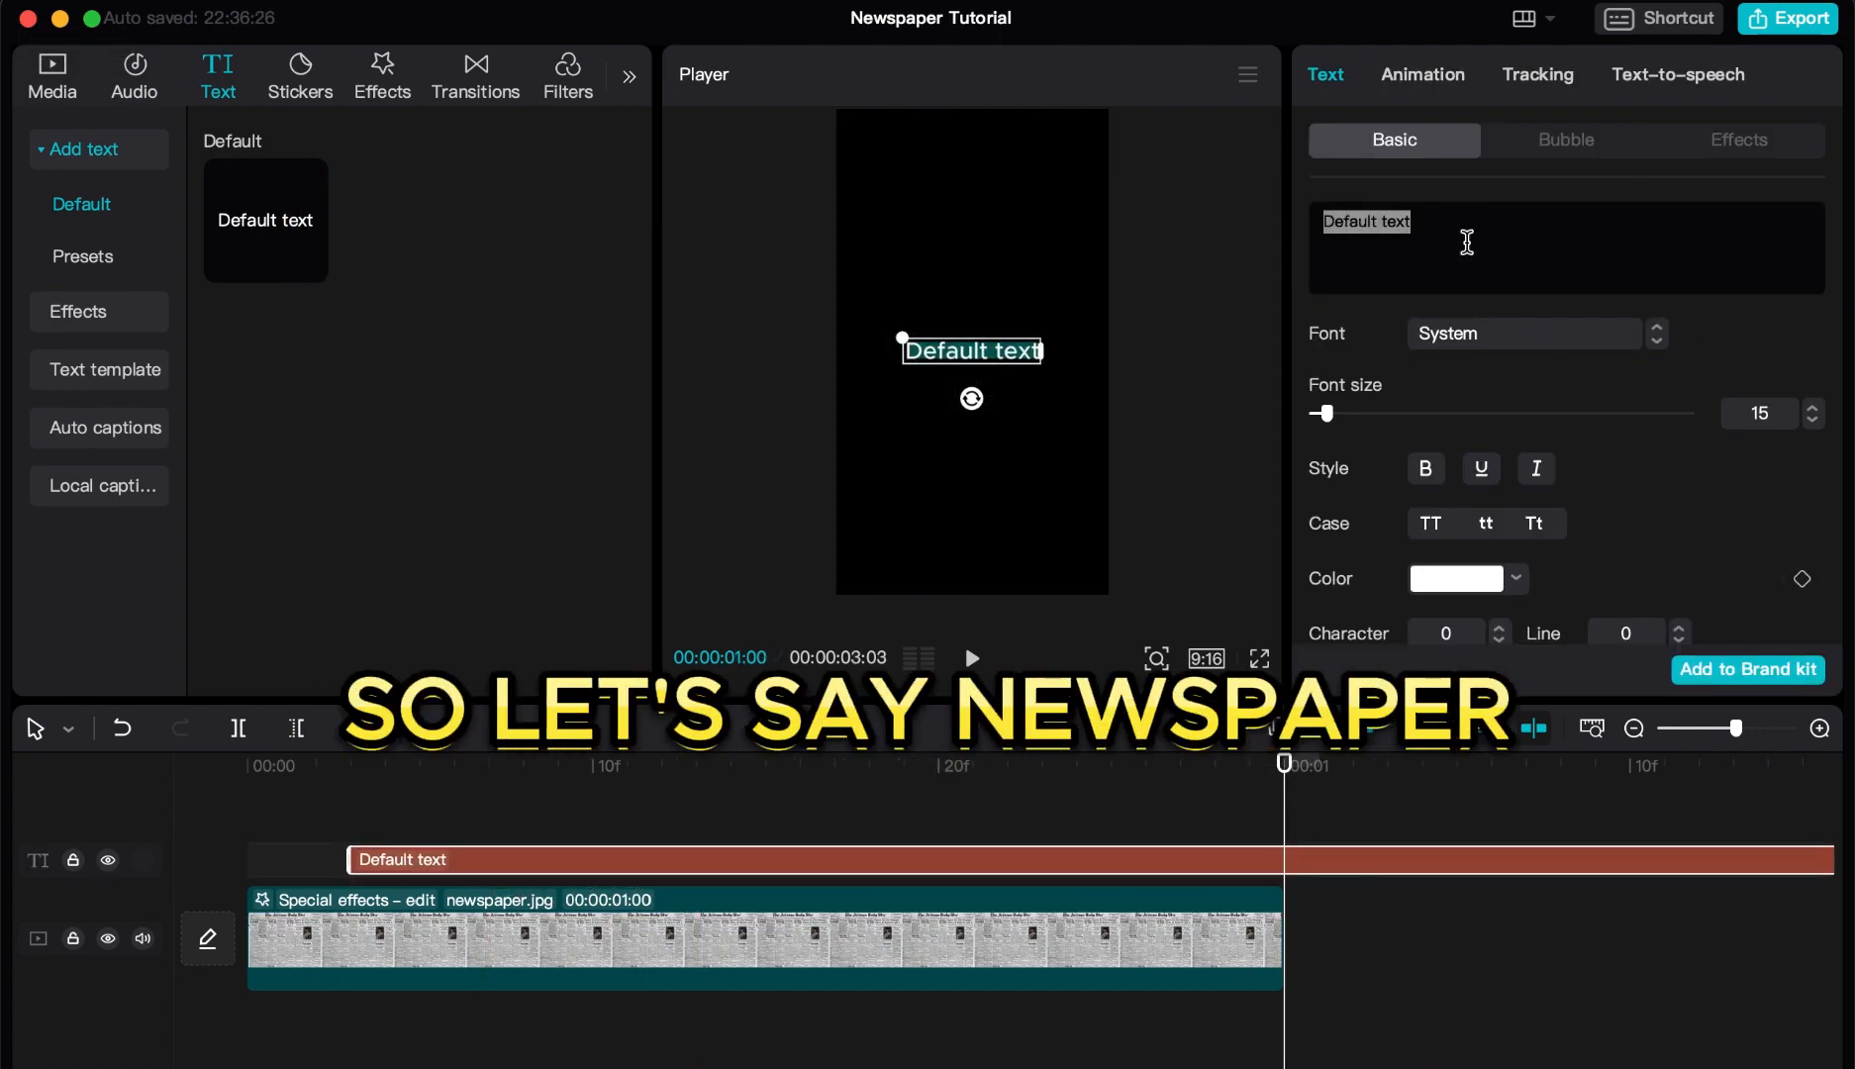
- Replace the default text with "Newspaper tutorial"
type("Nes")
key("BackSpace")
type("w")
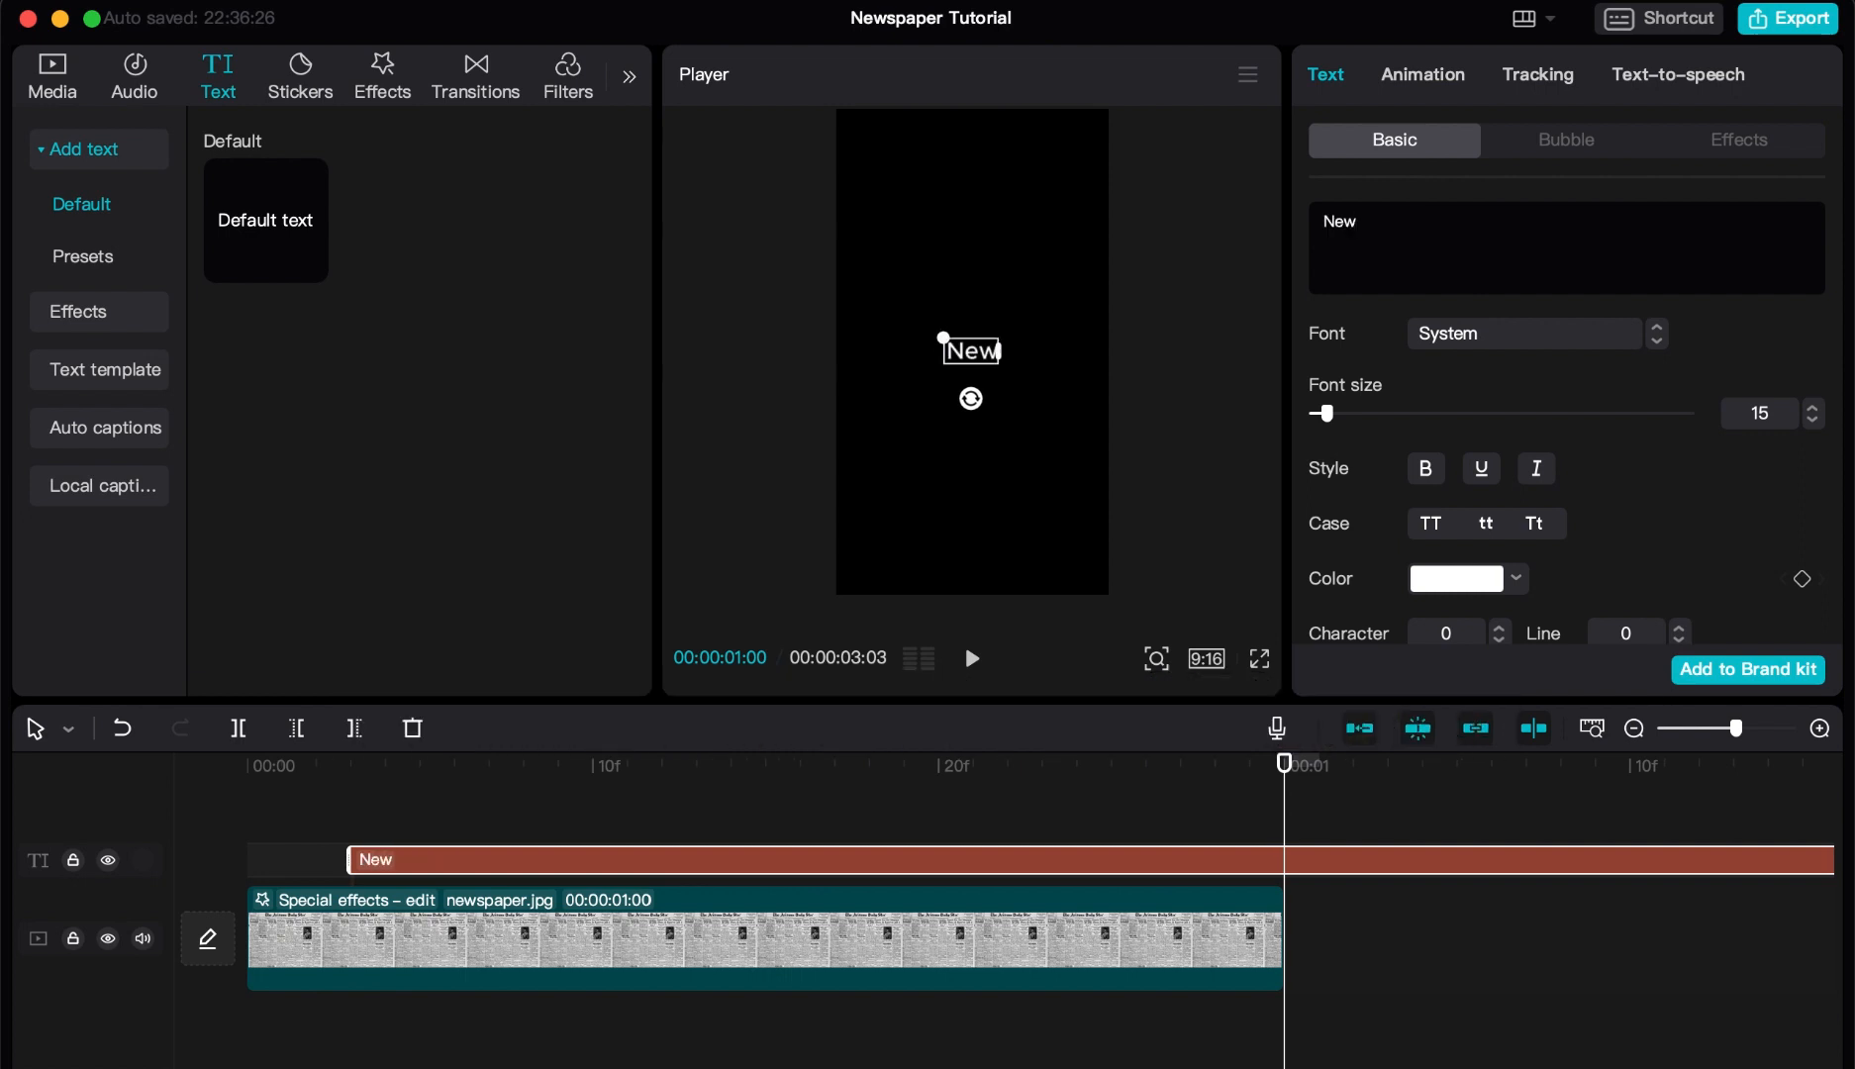
type("spaper tutorial")
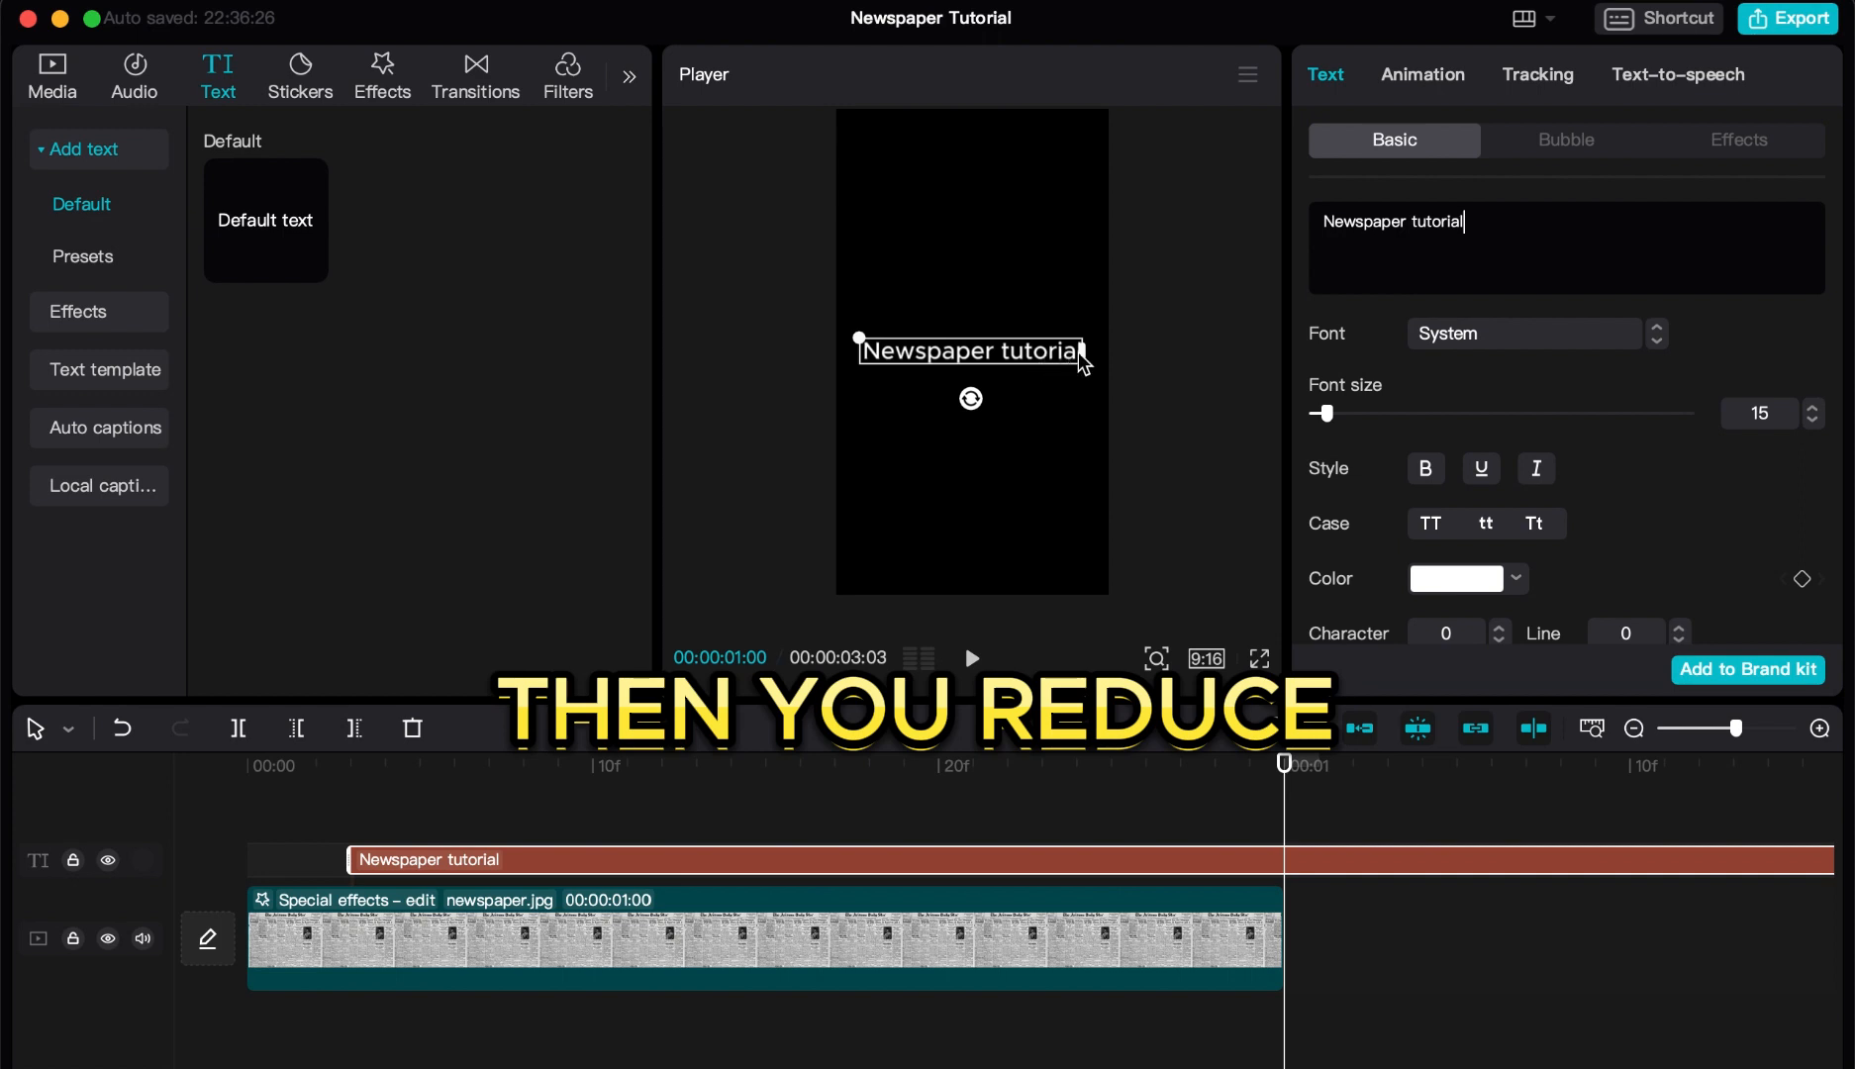
- Reduce the title's font size to 5 and place it just below the newspaper photo, at X 320, Y 834
left_click(1811, 421)
left_click(1812, 420)
left_click(1812, 421)
left_click(1812, 420)
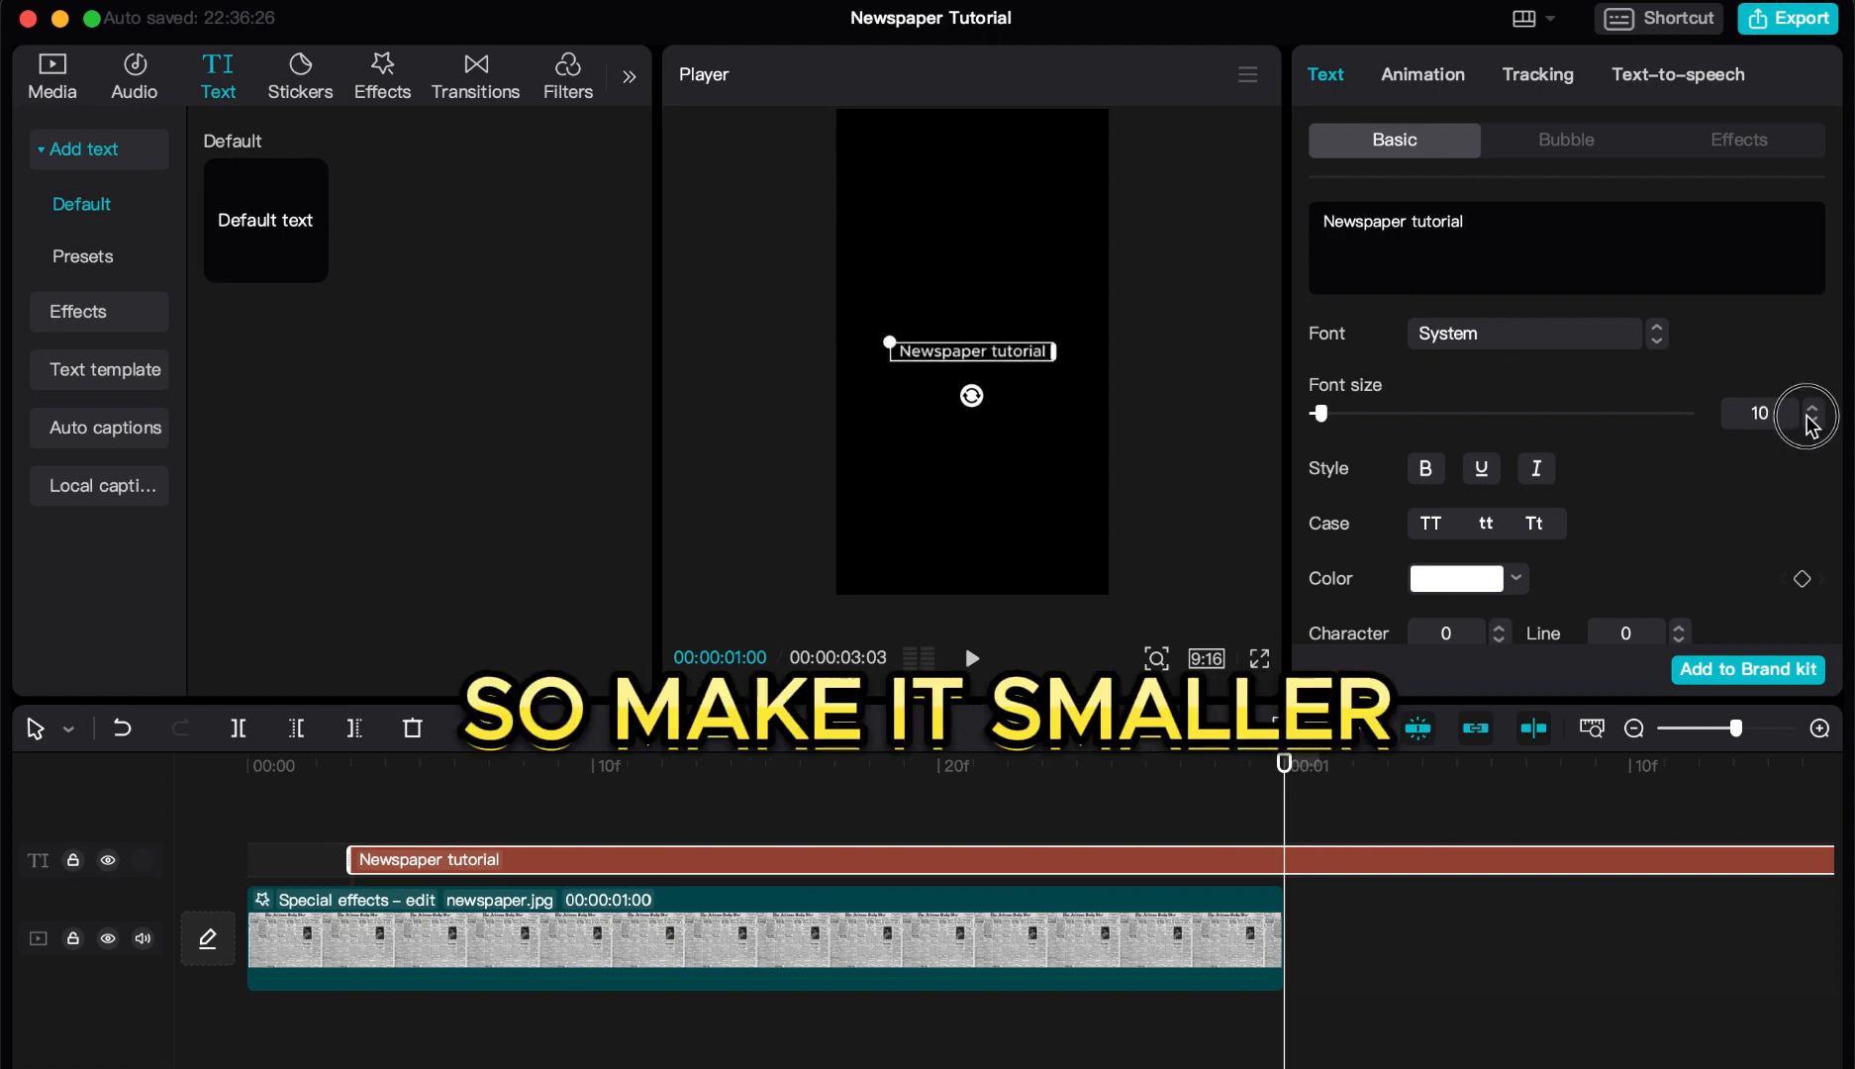
left_click(1313, 416)
left_click_drag(970, 352, 1015, 256)
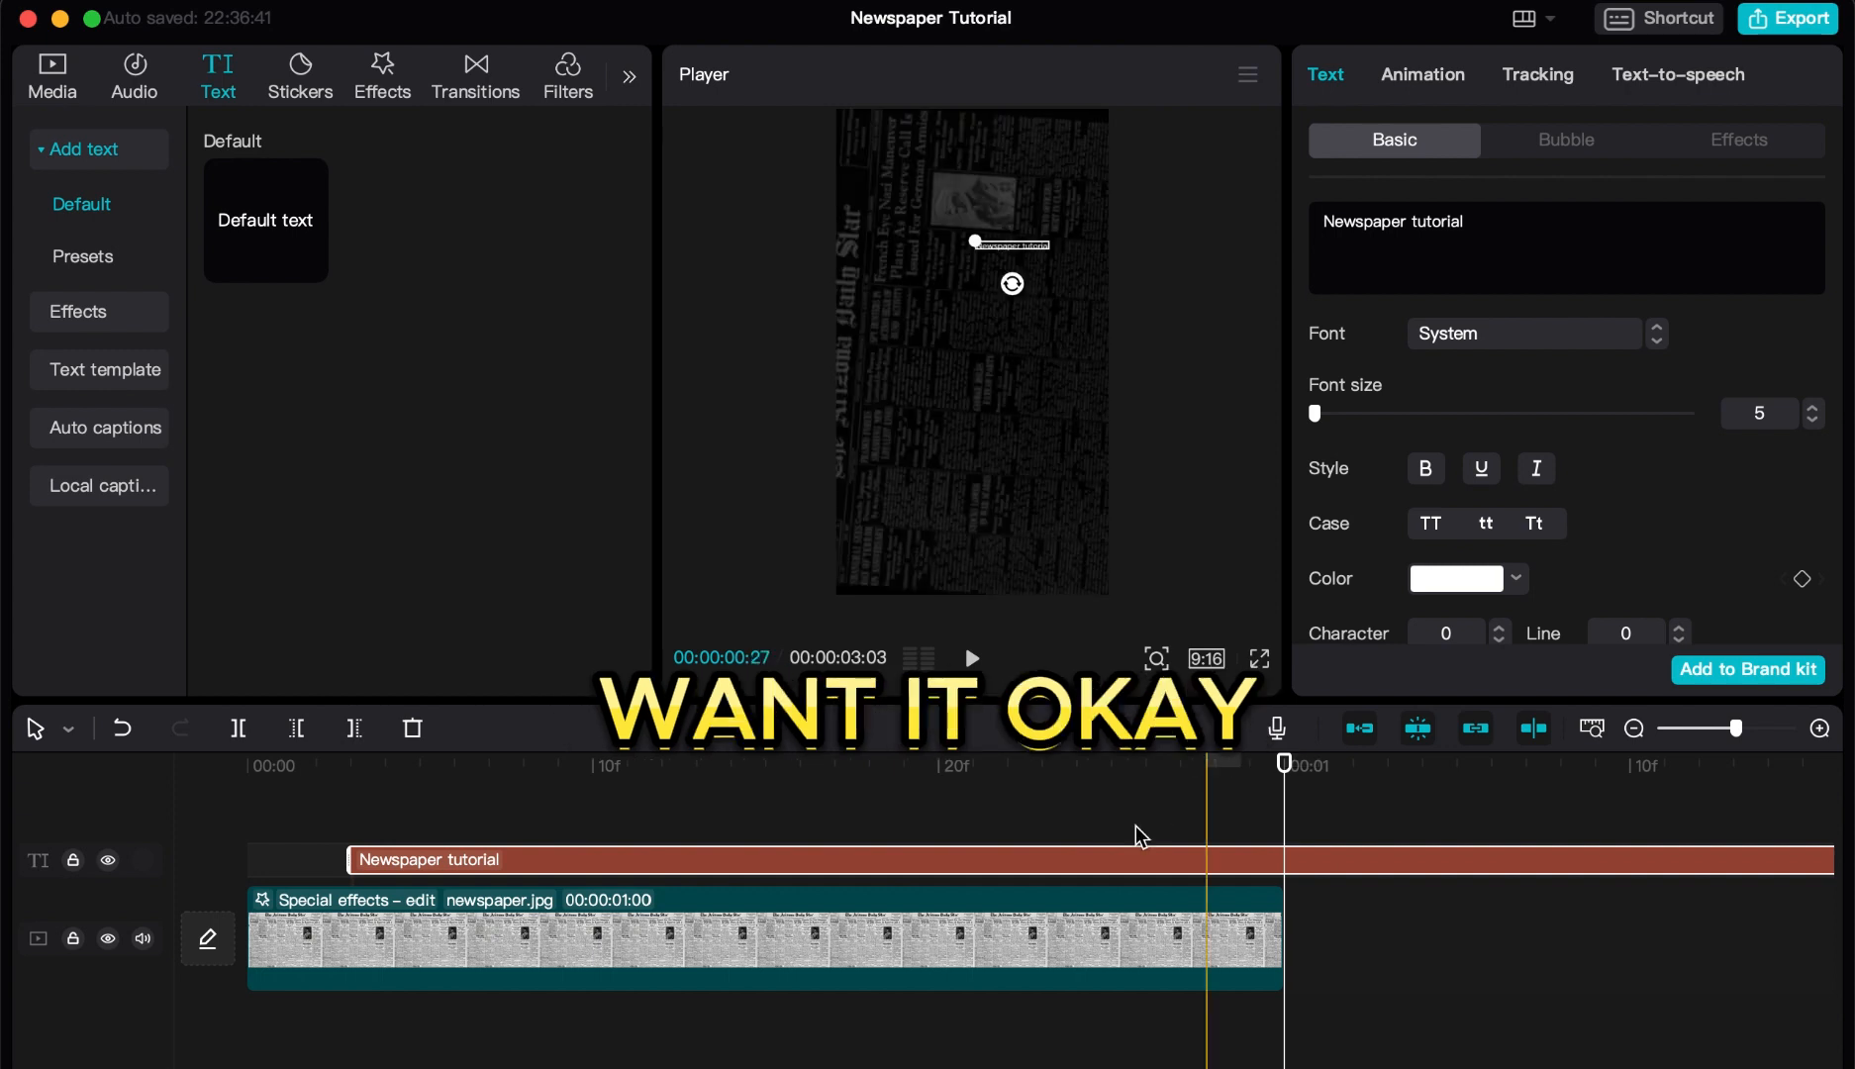
- Change the title's text color to yellow, hex FFDE00, with the playhead over the newspaper clip
left_click_drag(1273, 756, 1164, 766)
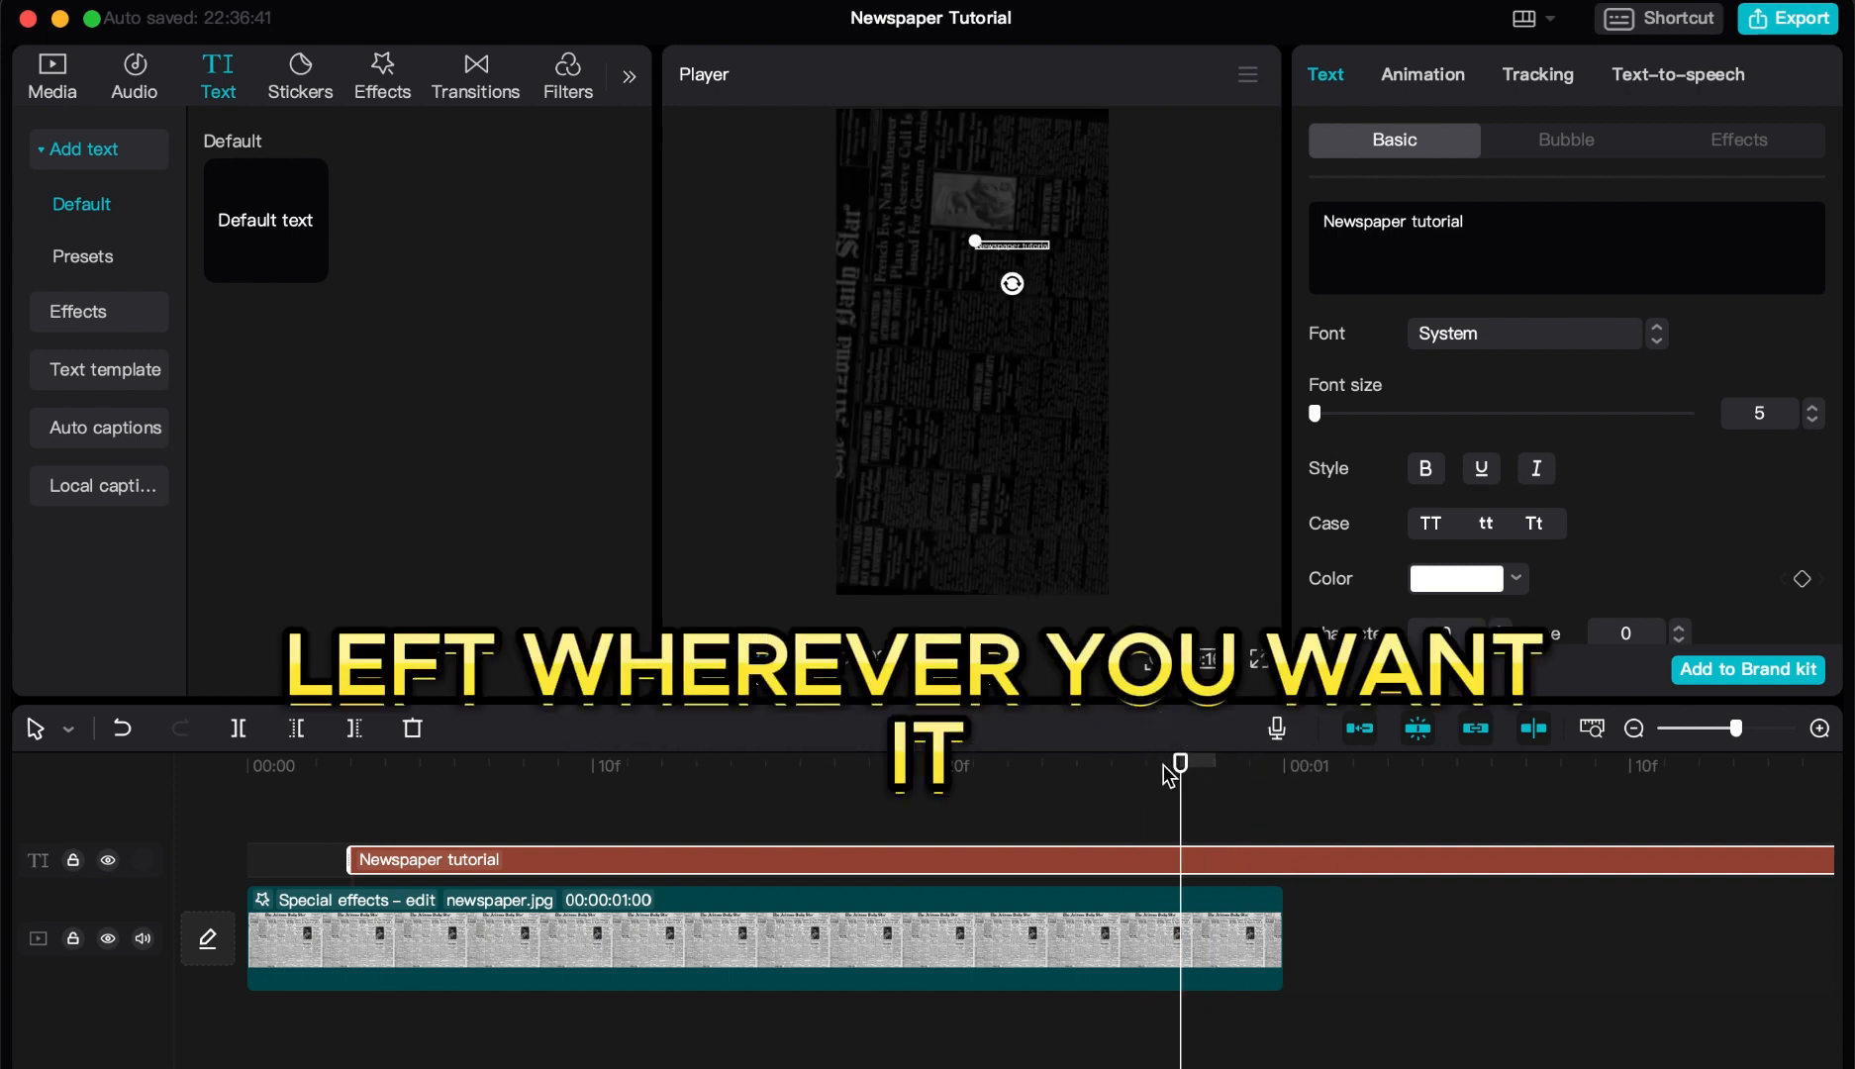
left_click(1437, 584)
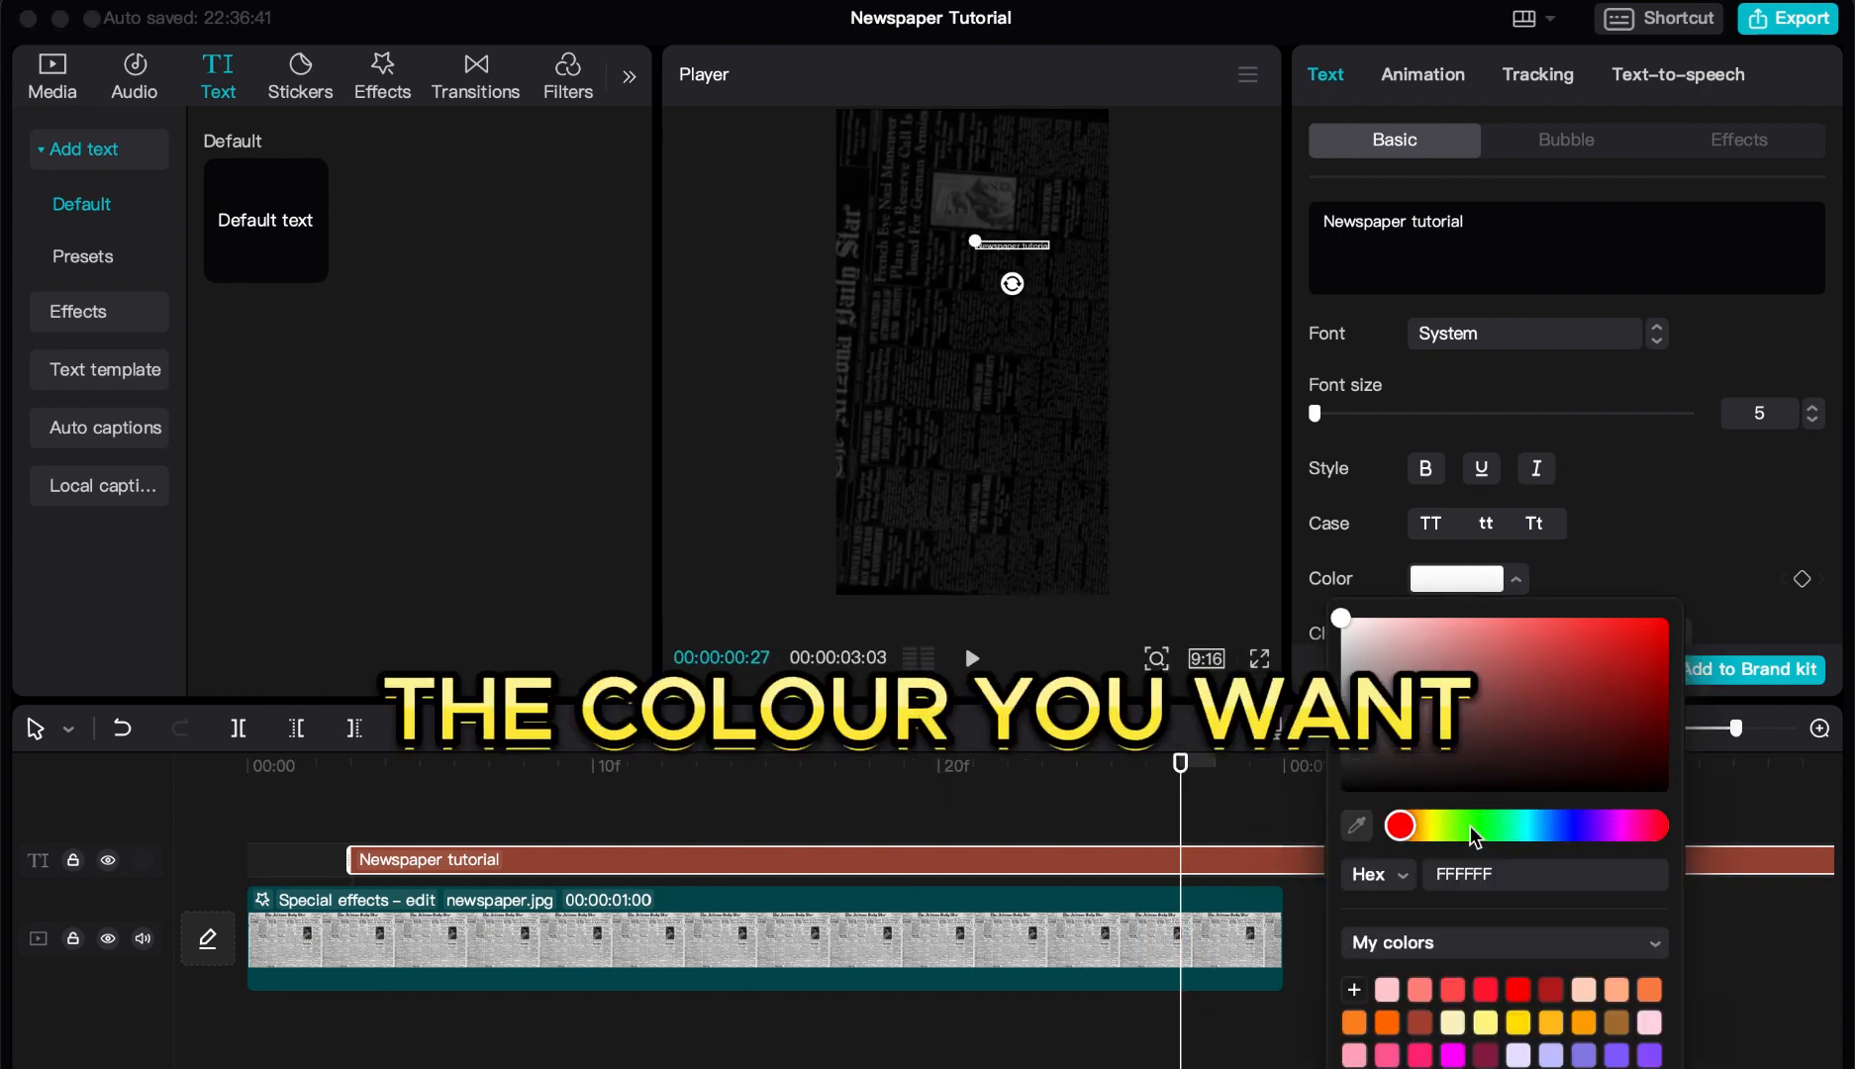
left_click(1517, 1026)
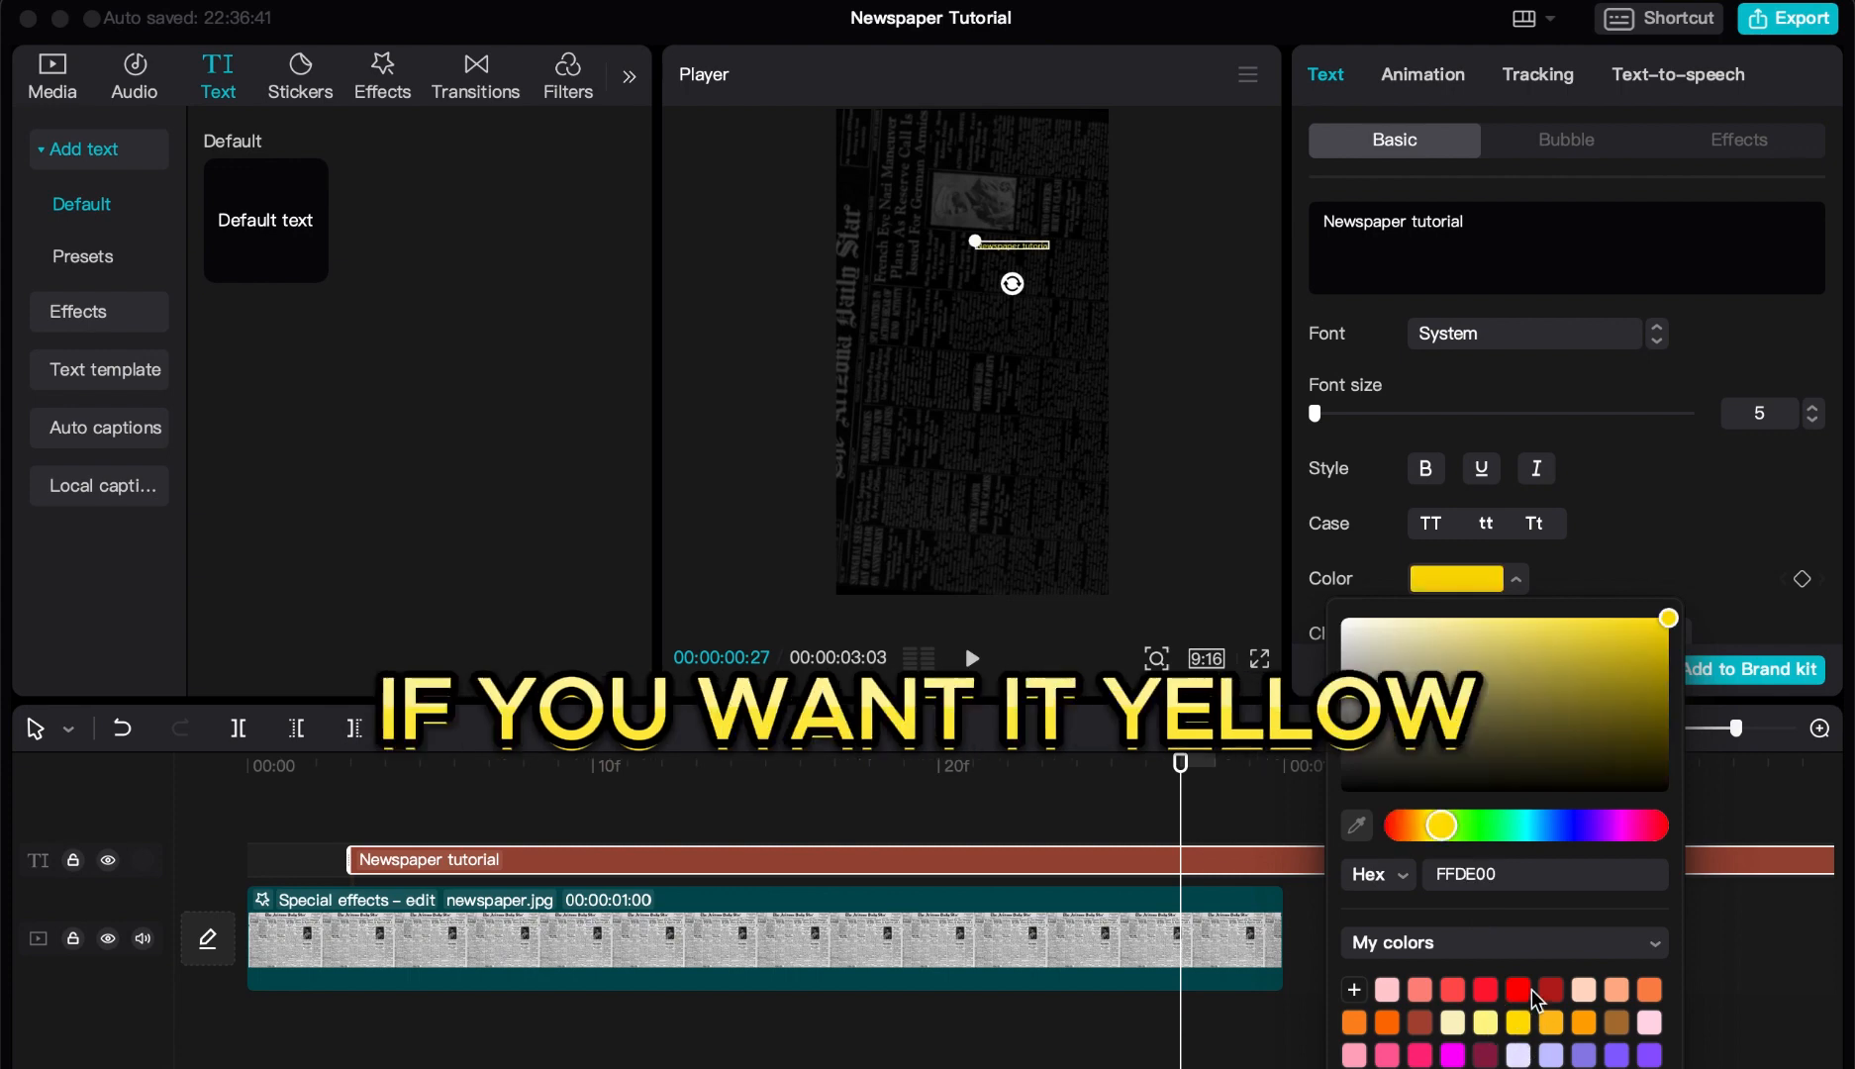
left_click(1512, 583)
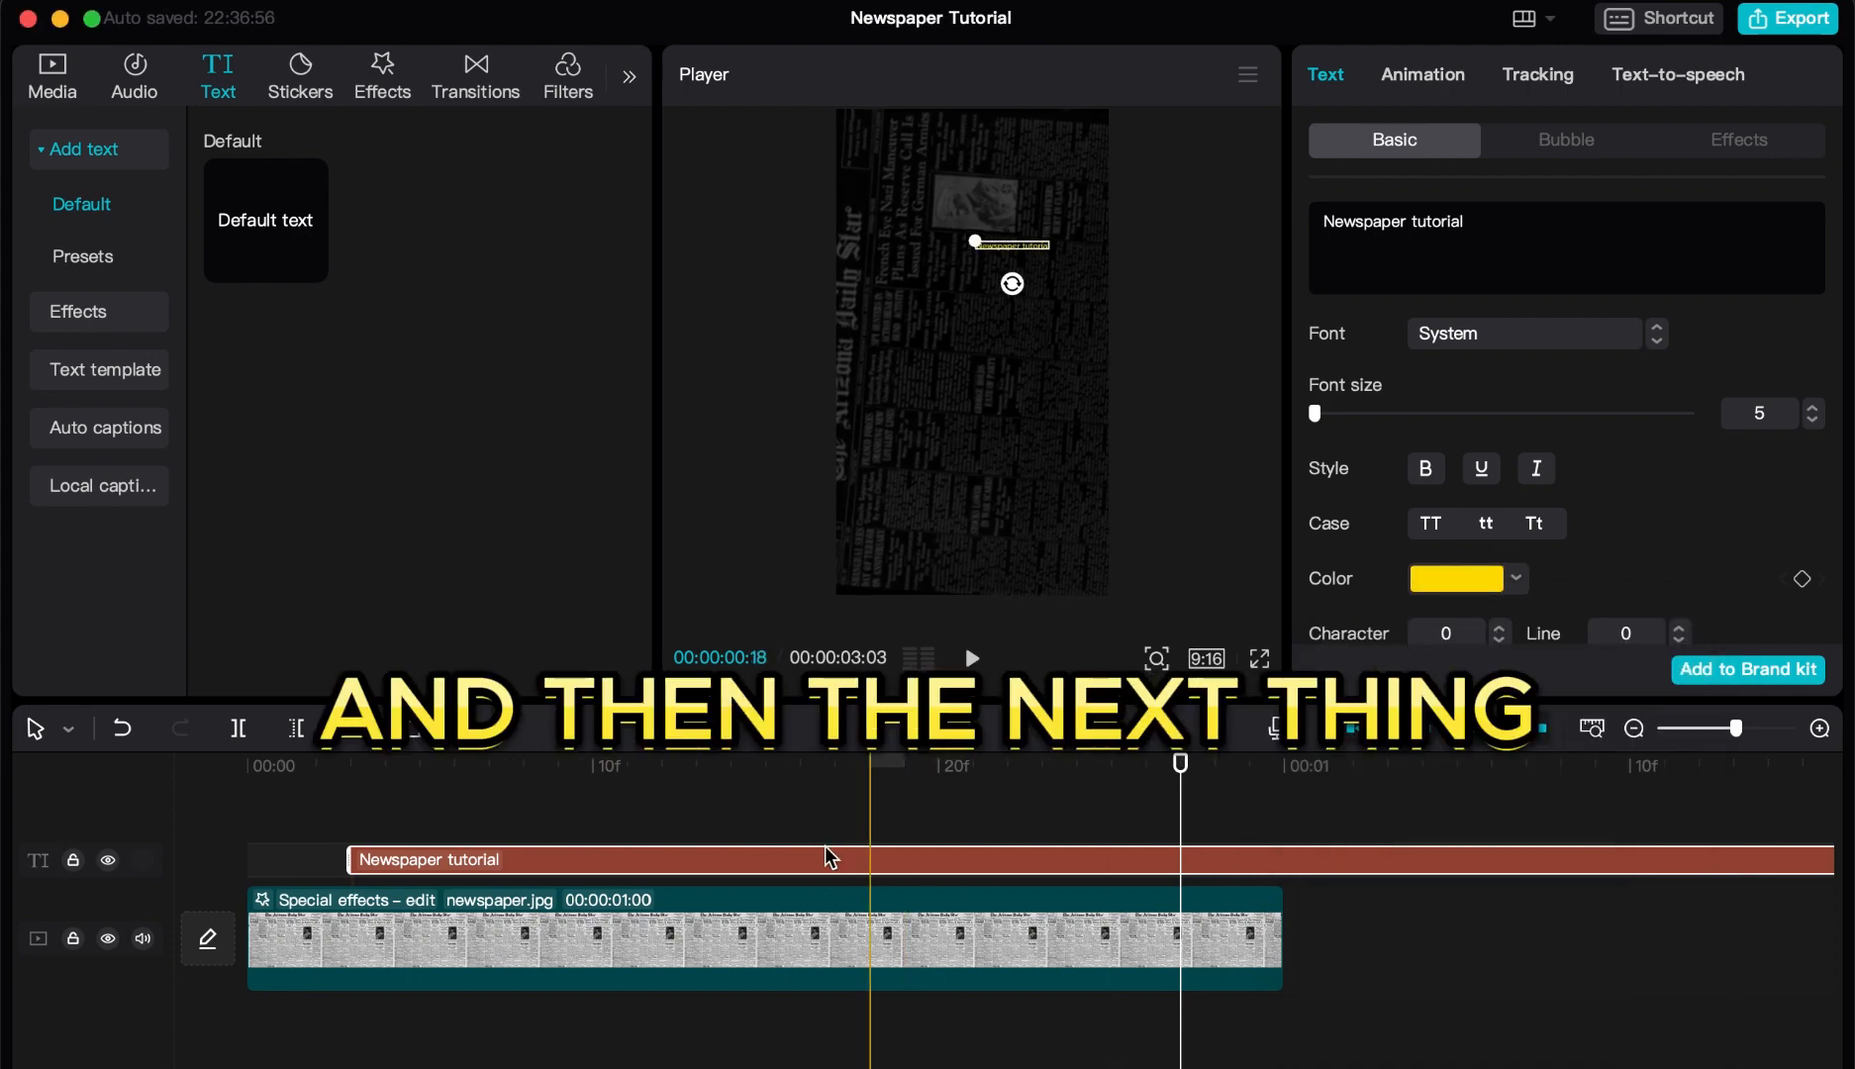
- Duplicate the "Newspaper tutorial" text clip onto two more tracks and align all three texts left
left_click_drag(687, 855, 678, 824)
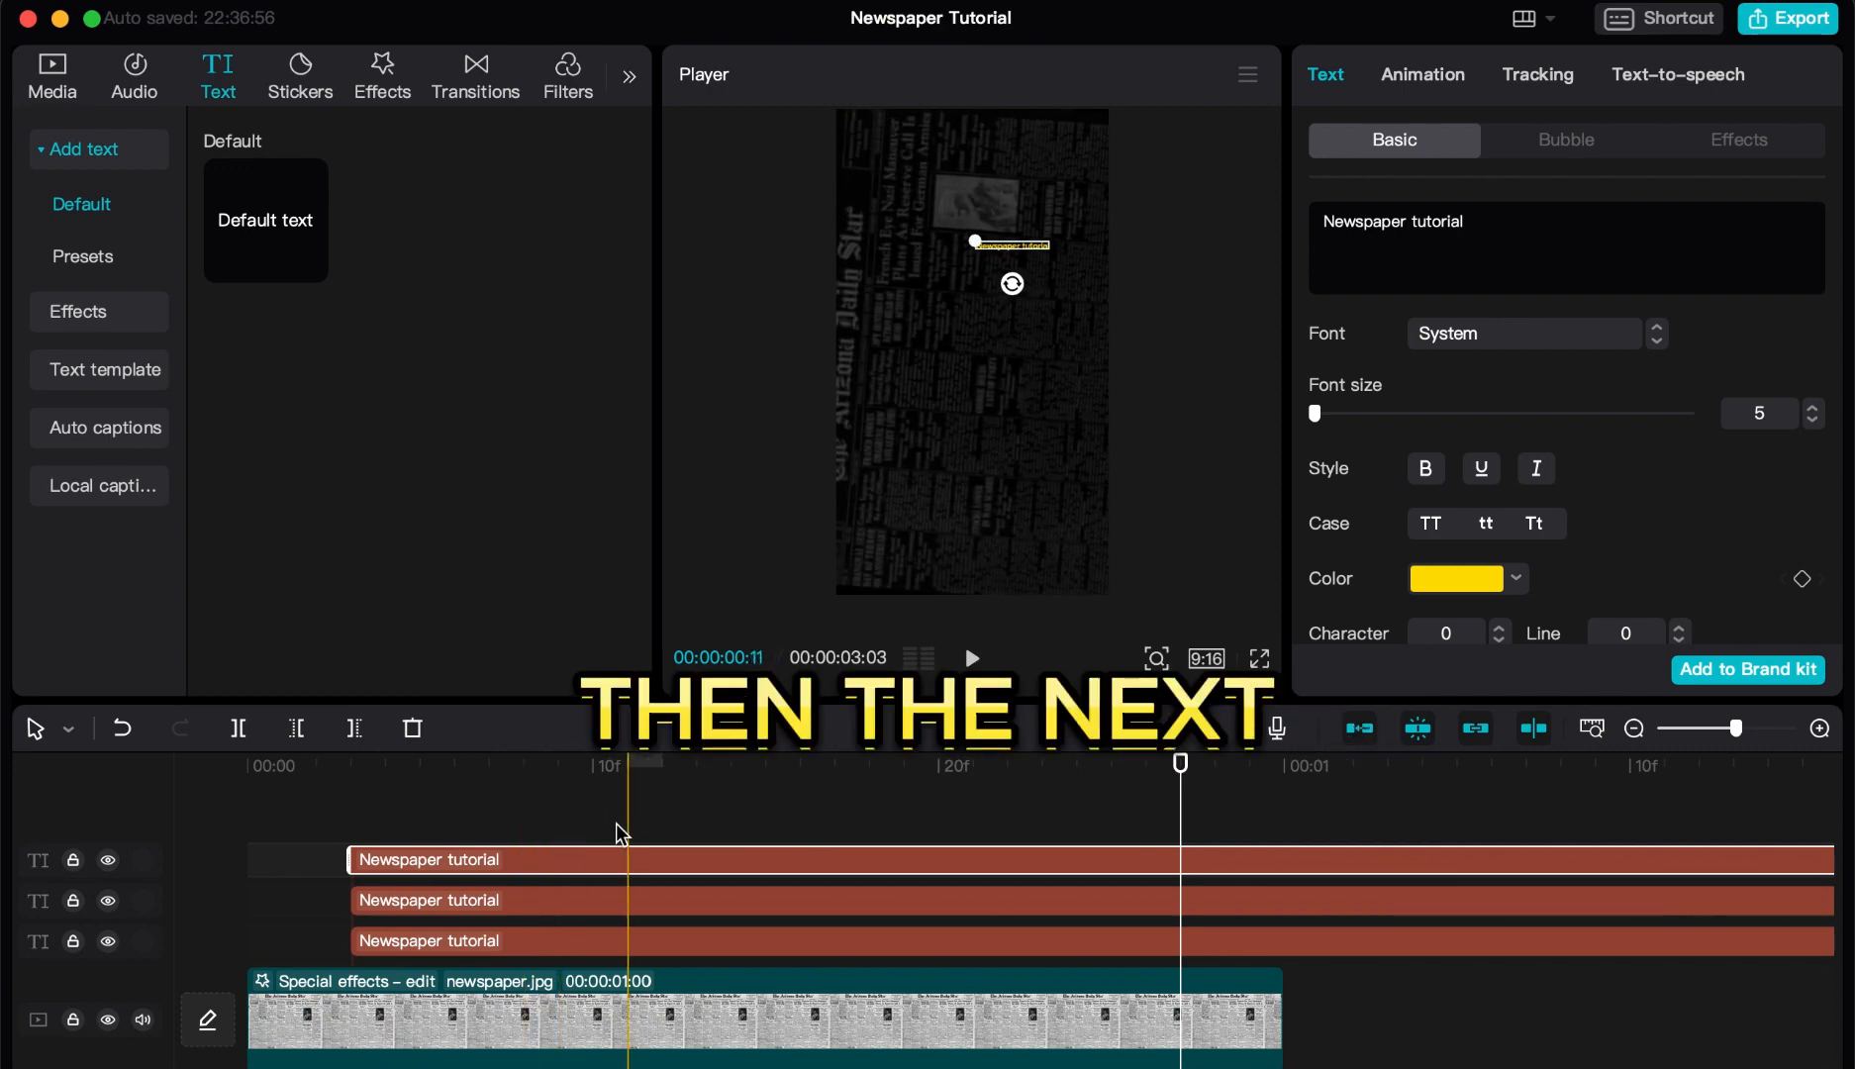
left_click_drag(606, 816, 613, 945)
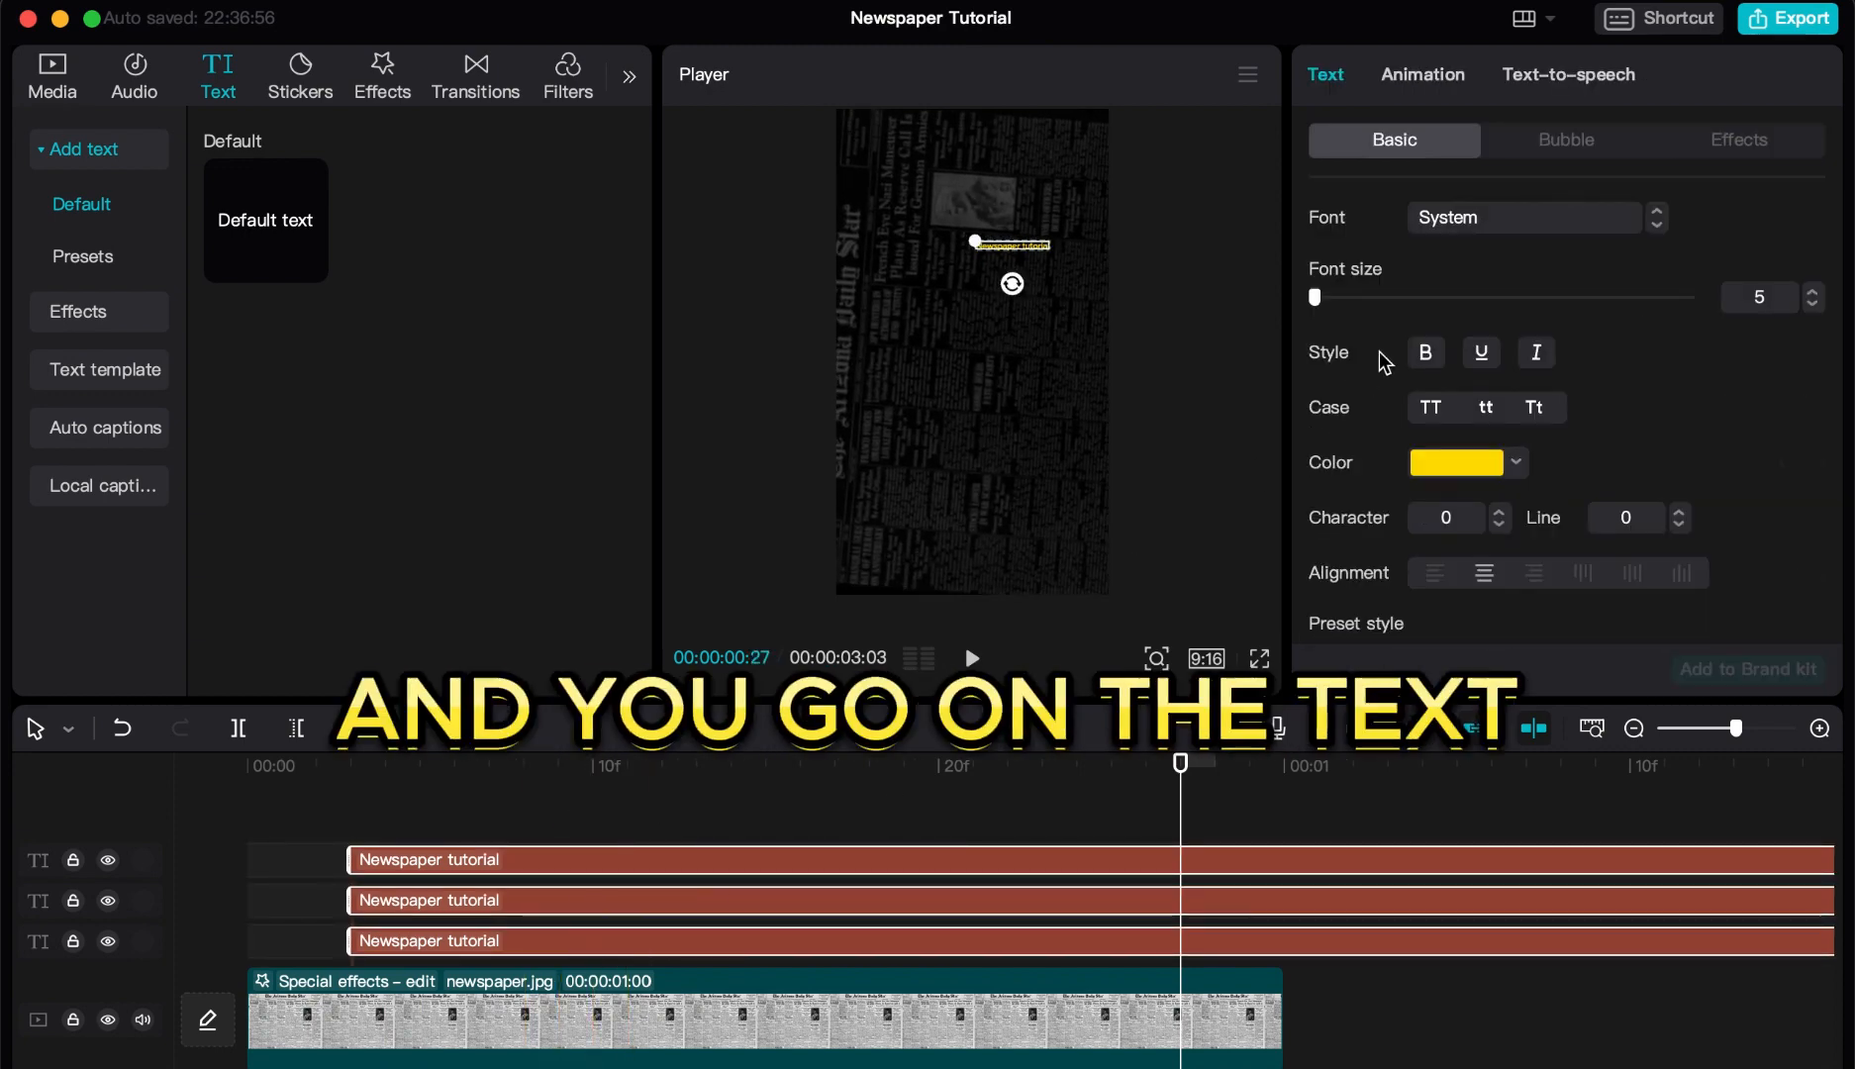
scroll(1416, 411, "down", 8)
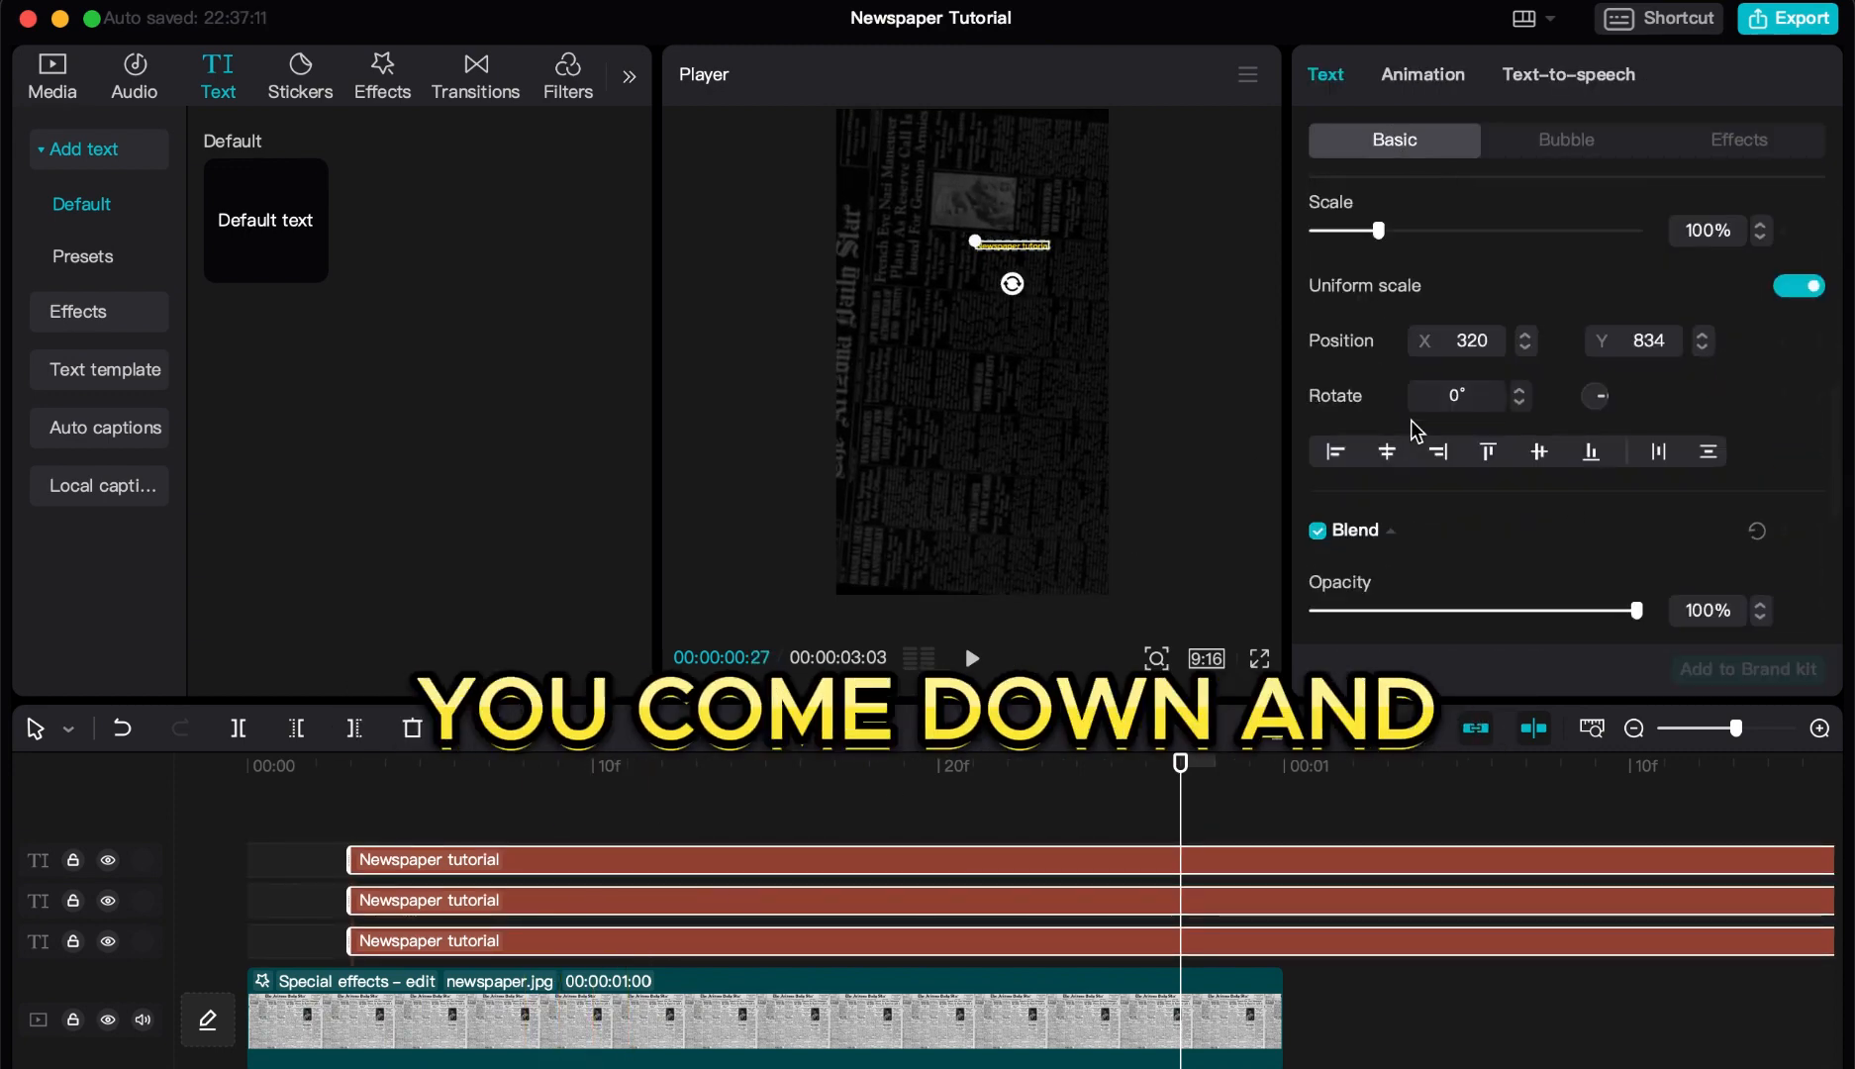
scroll(1411, 430, "down", 2)
left_click(1334, 321)
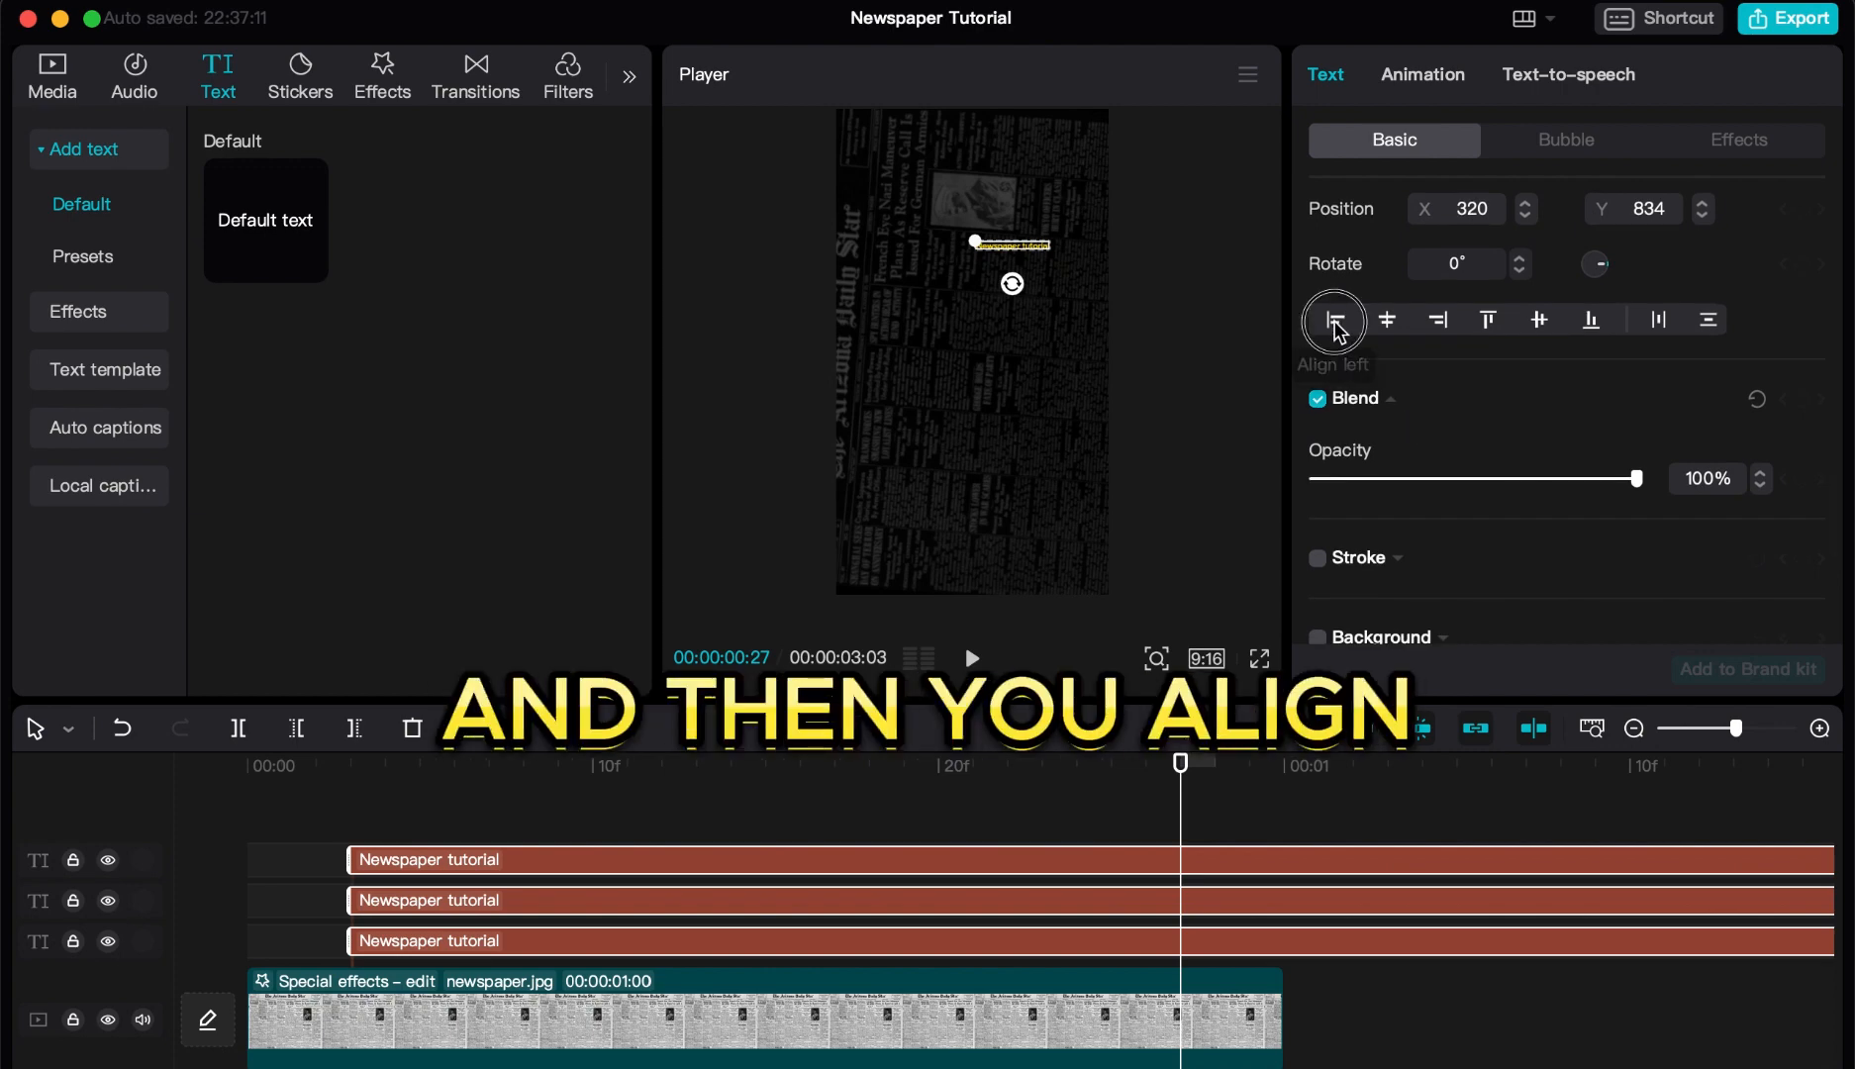
- Move the three stacked texts slightly down in the preview, to about X 331, Y 743
left_click(1023, 250)
left_click_drag(1024, 260, 1023, 259)
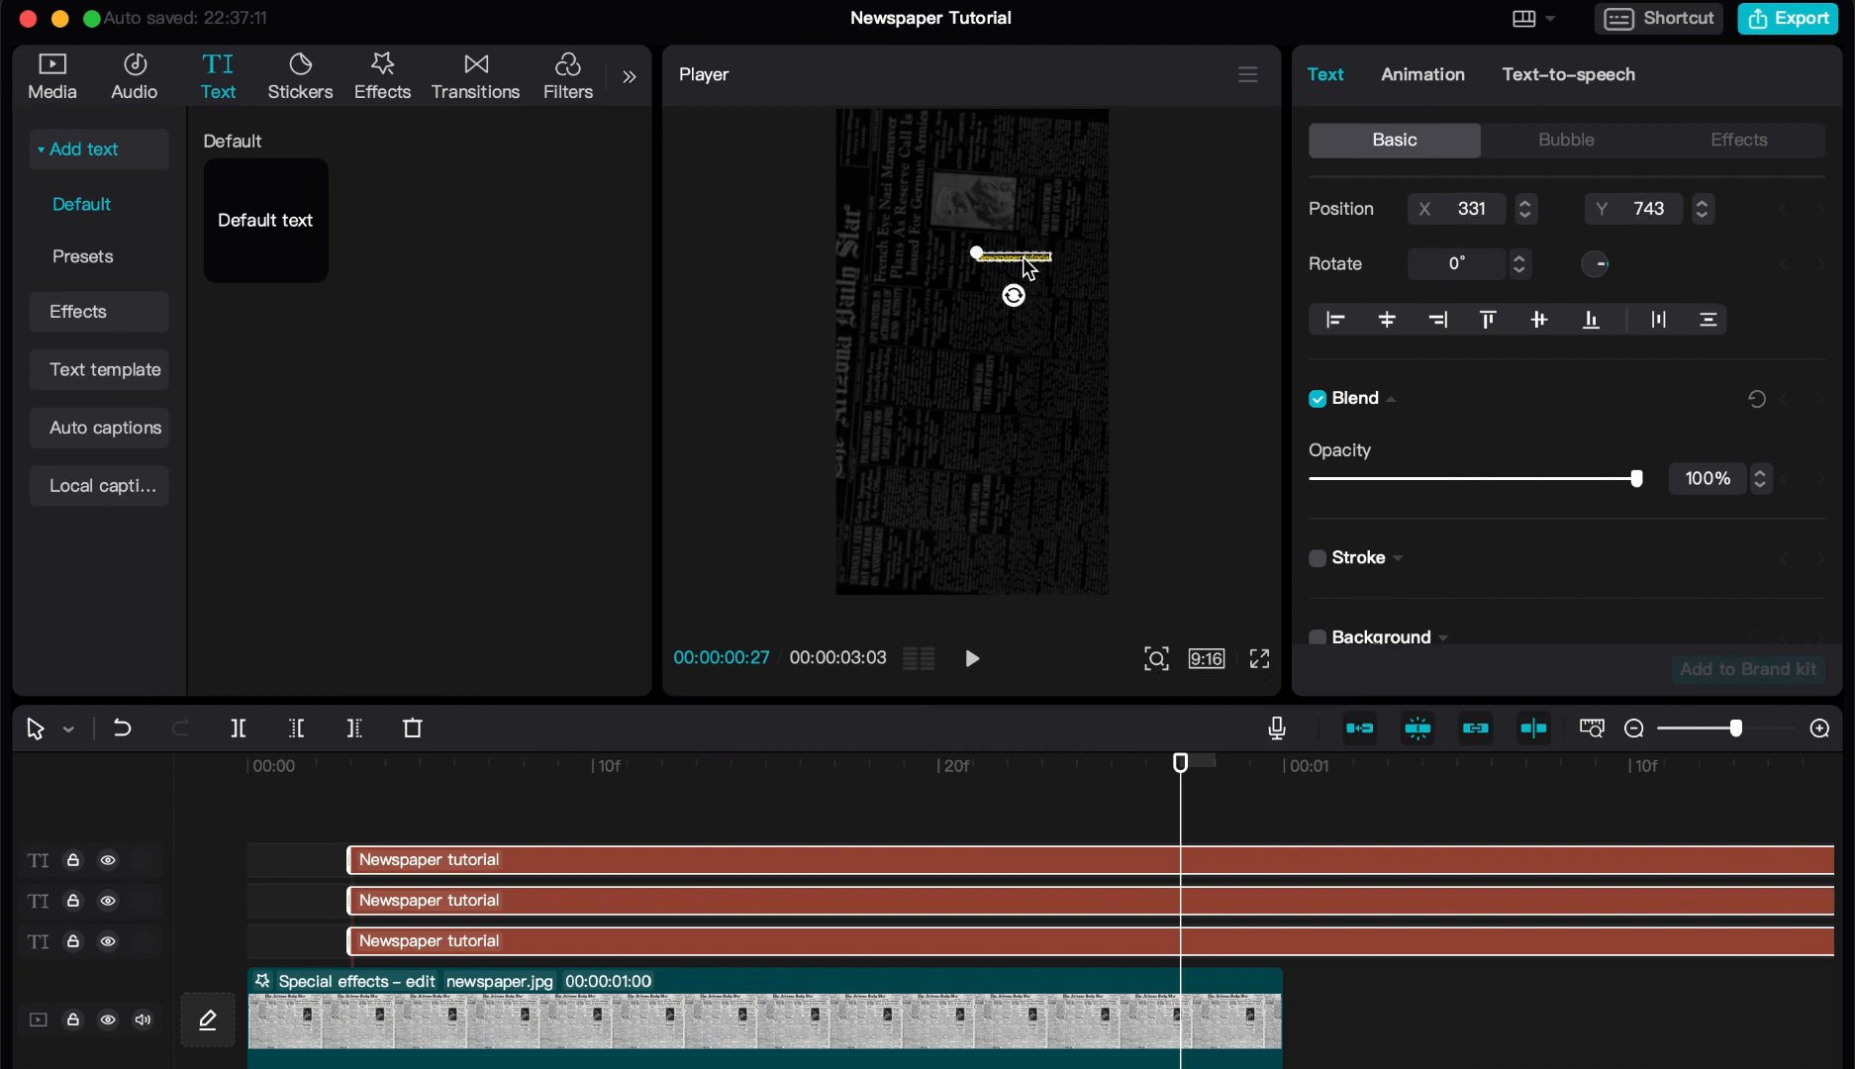
- Move two of the overlapping texts down in the preview so the three titles form a stack of separate lines
left_click(1202, 462)
left_click(951, 900)
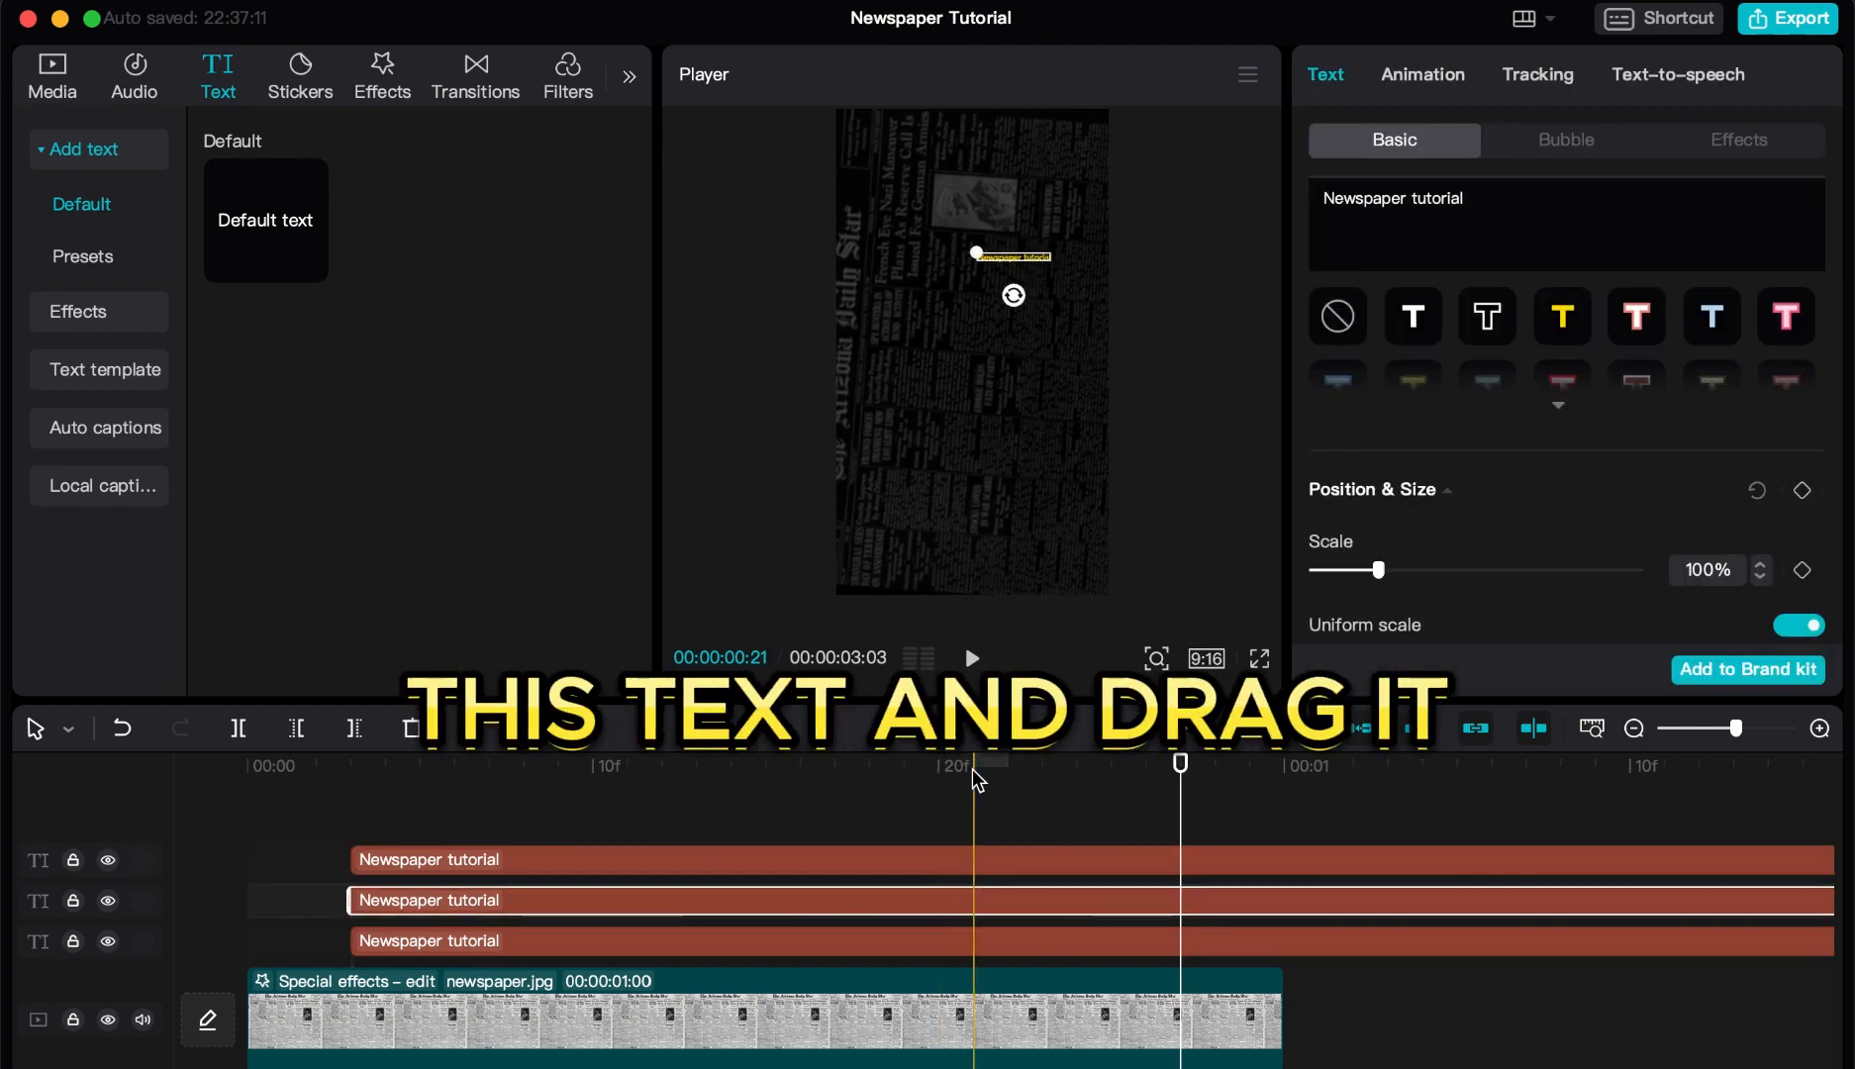
left_click_drag(1017, 262, 1016, 274)
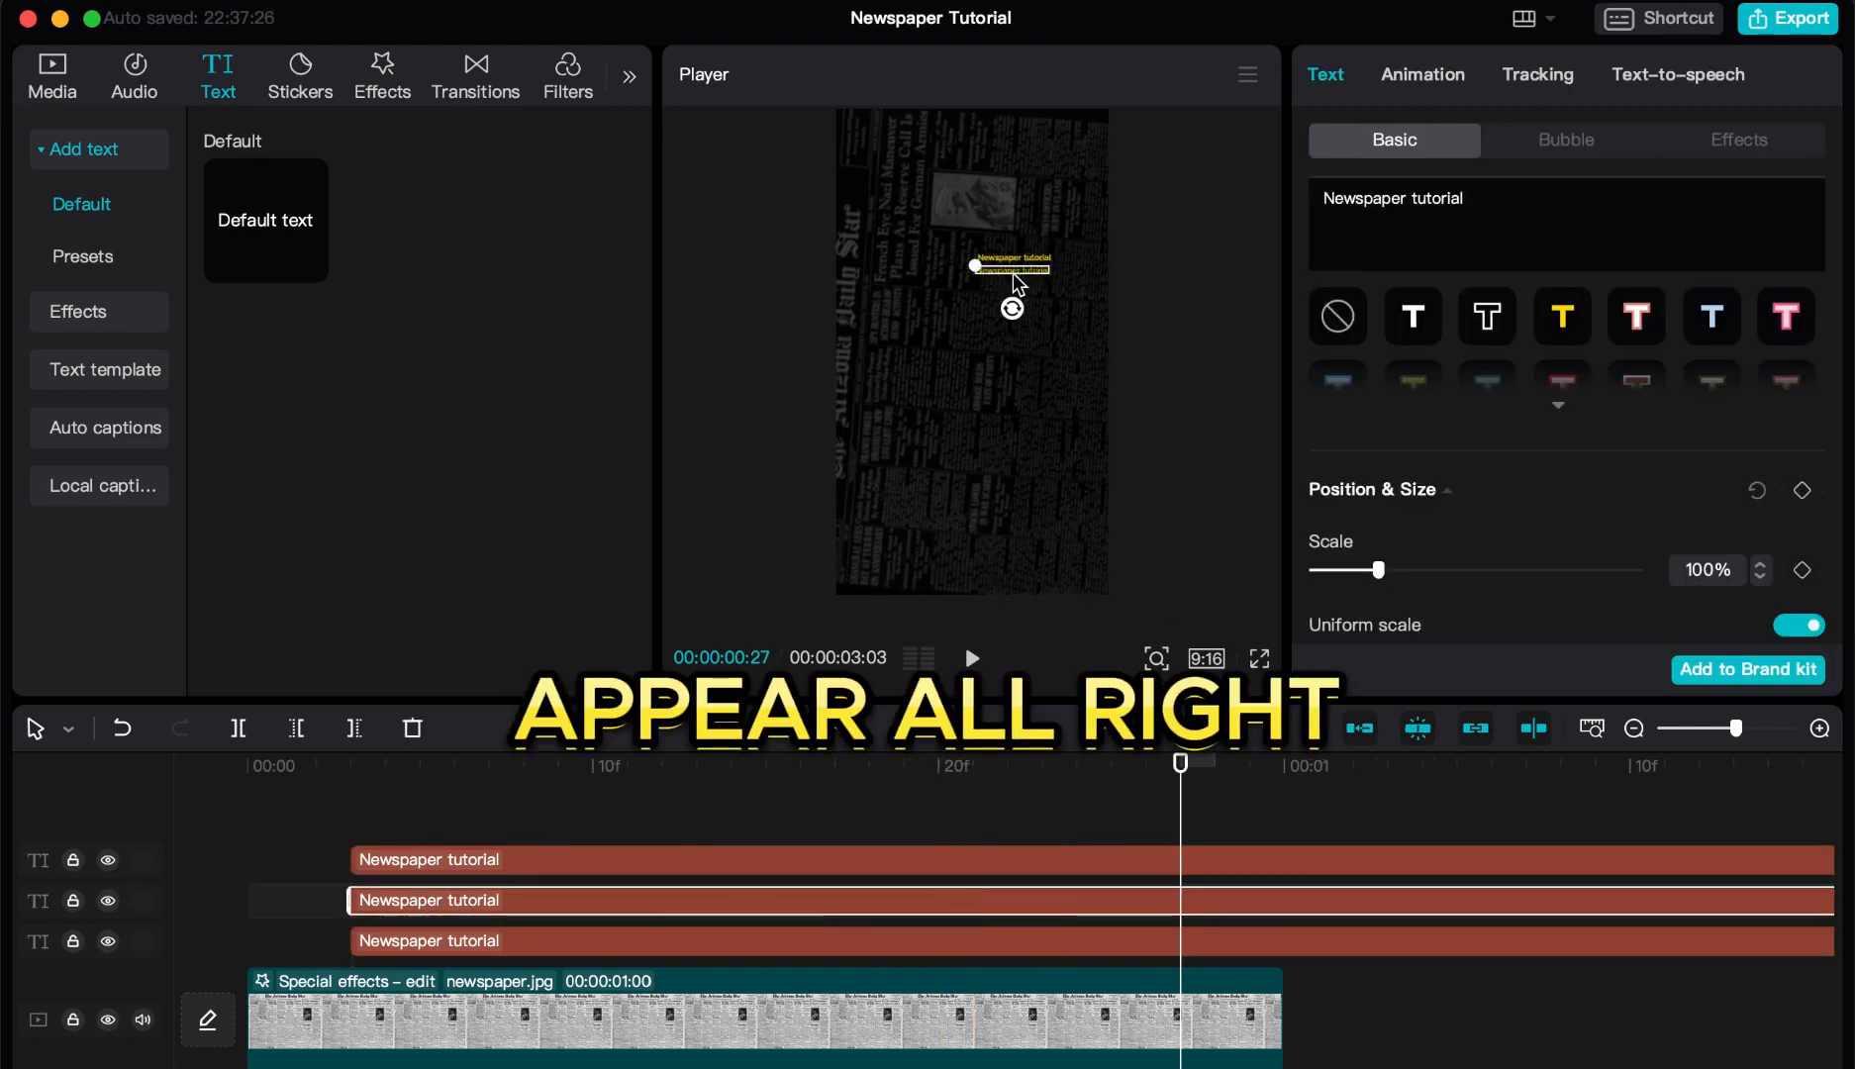
left_click(1010, 260)
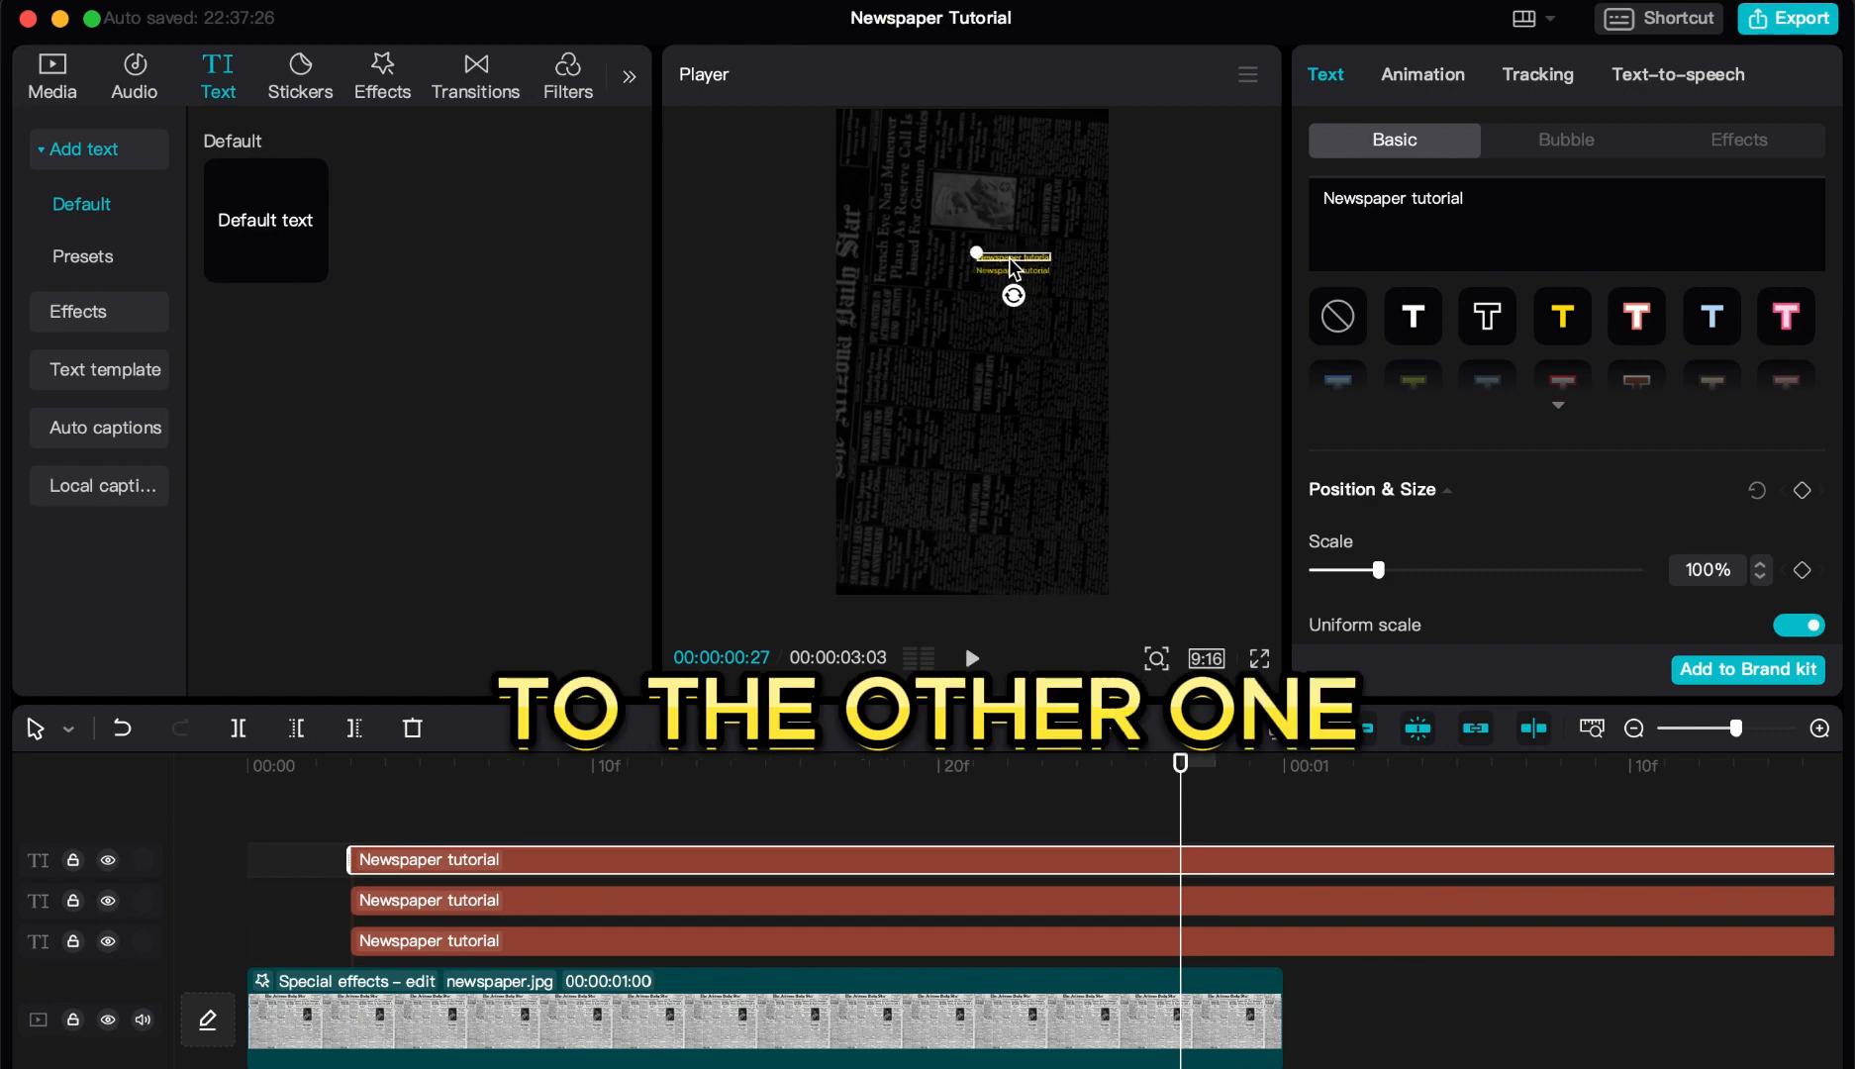
left_click_drag(1012, 267, 1017, 309)
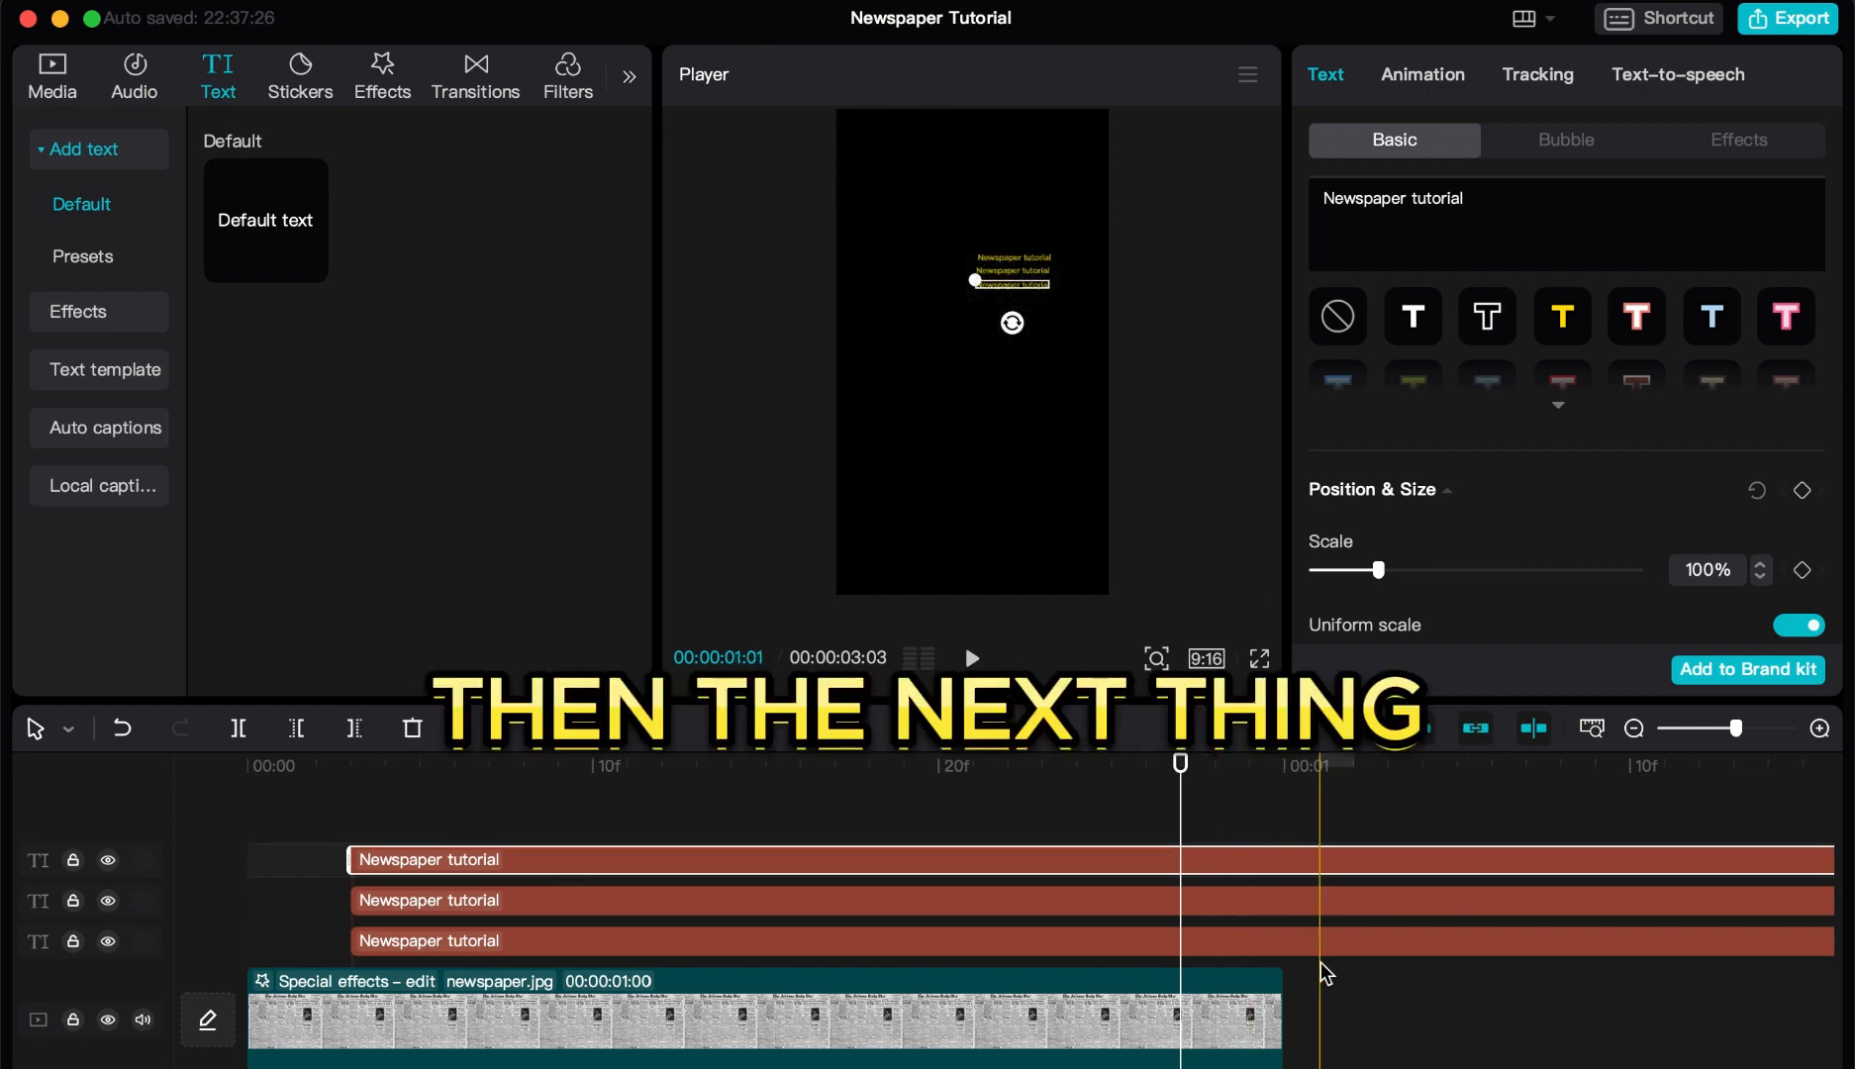
- Apply the Type 1 entrance animation to all three text clips and set its duration to 0.4 s
left_click_drag(592, 824, 600, 946)
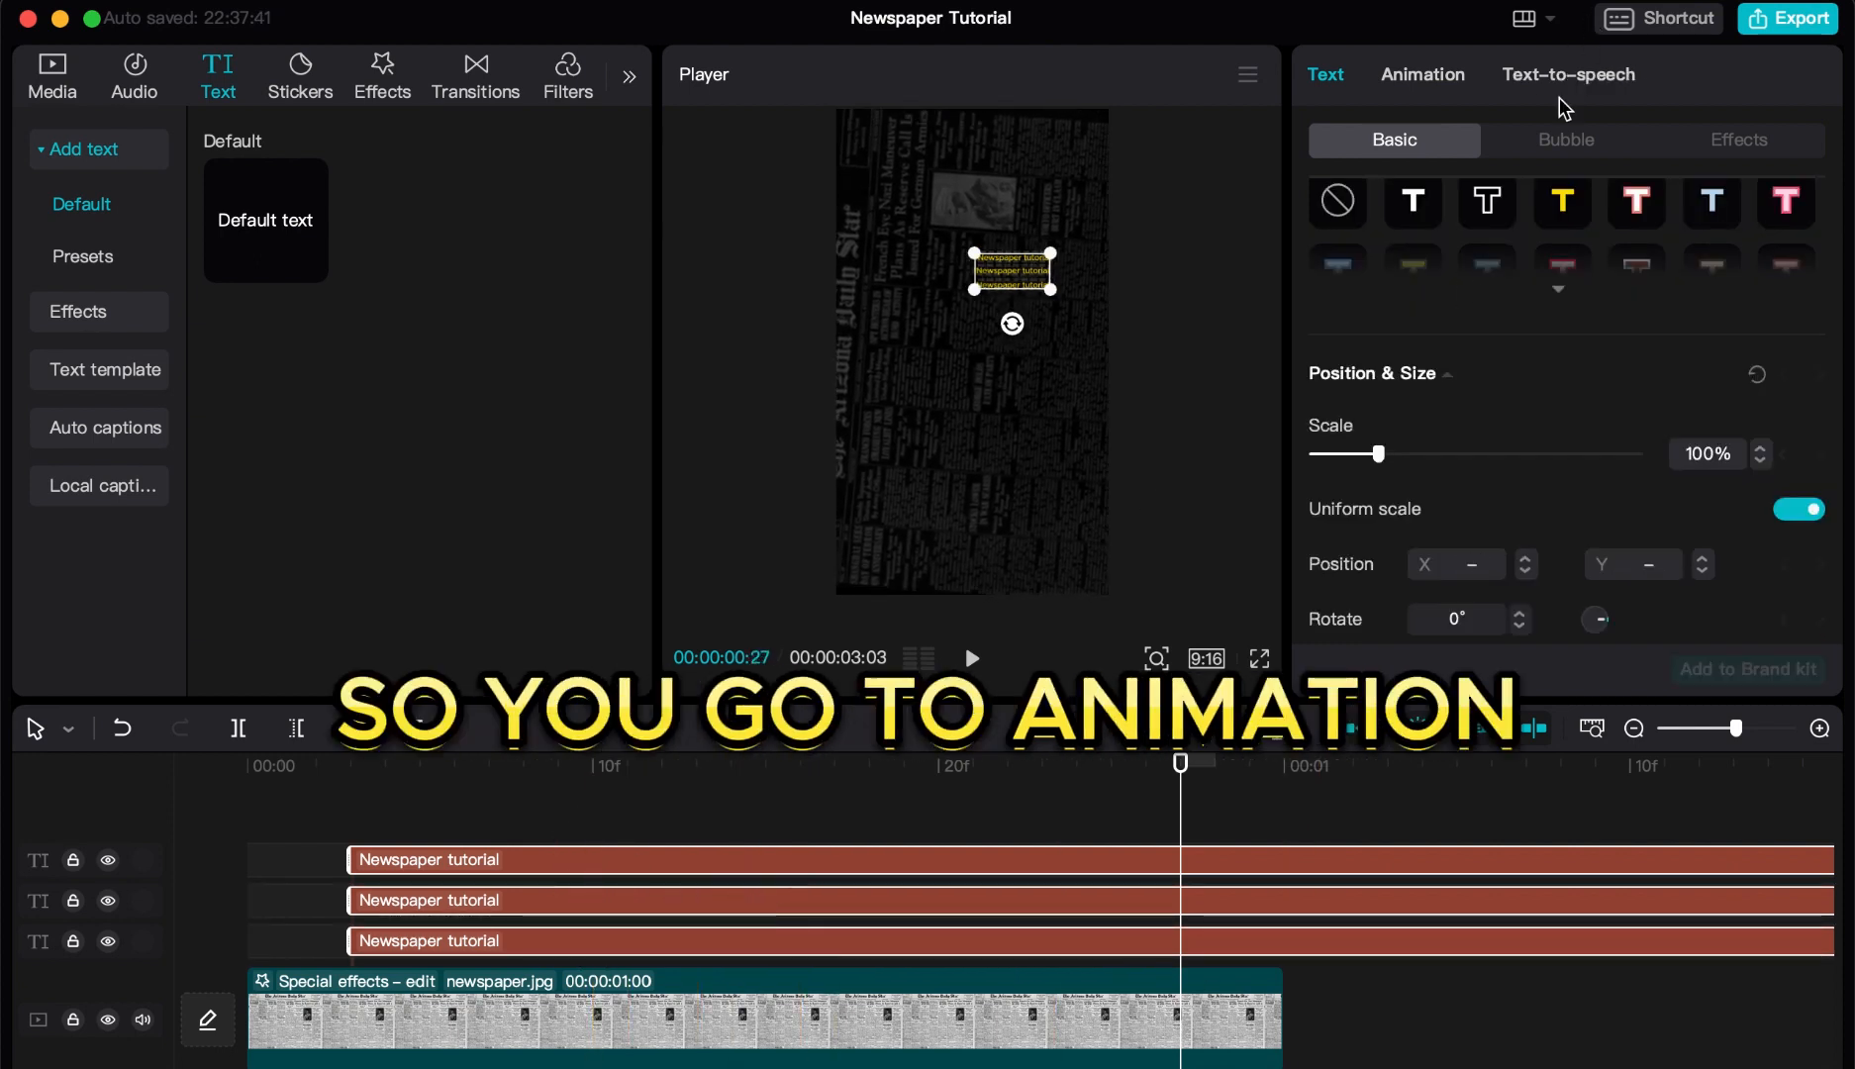
left_click(1439, 74)
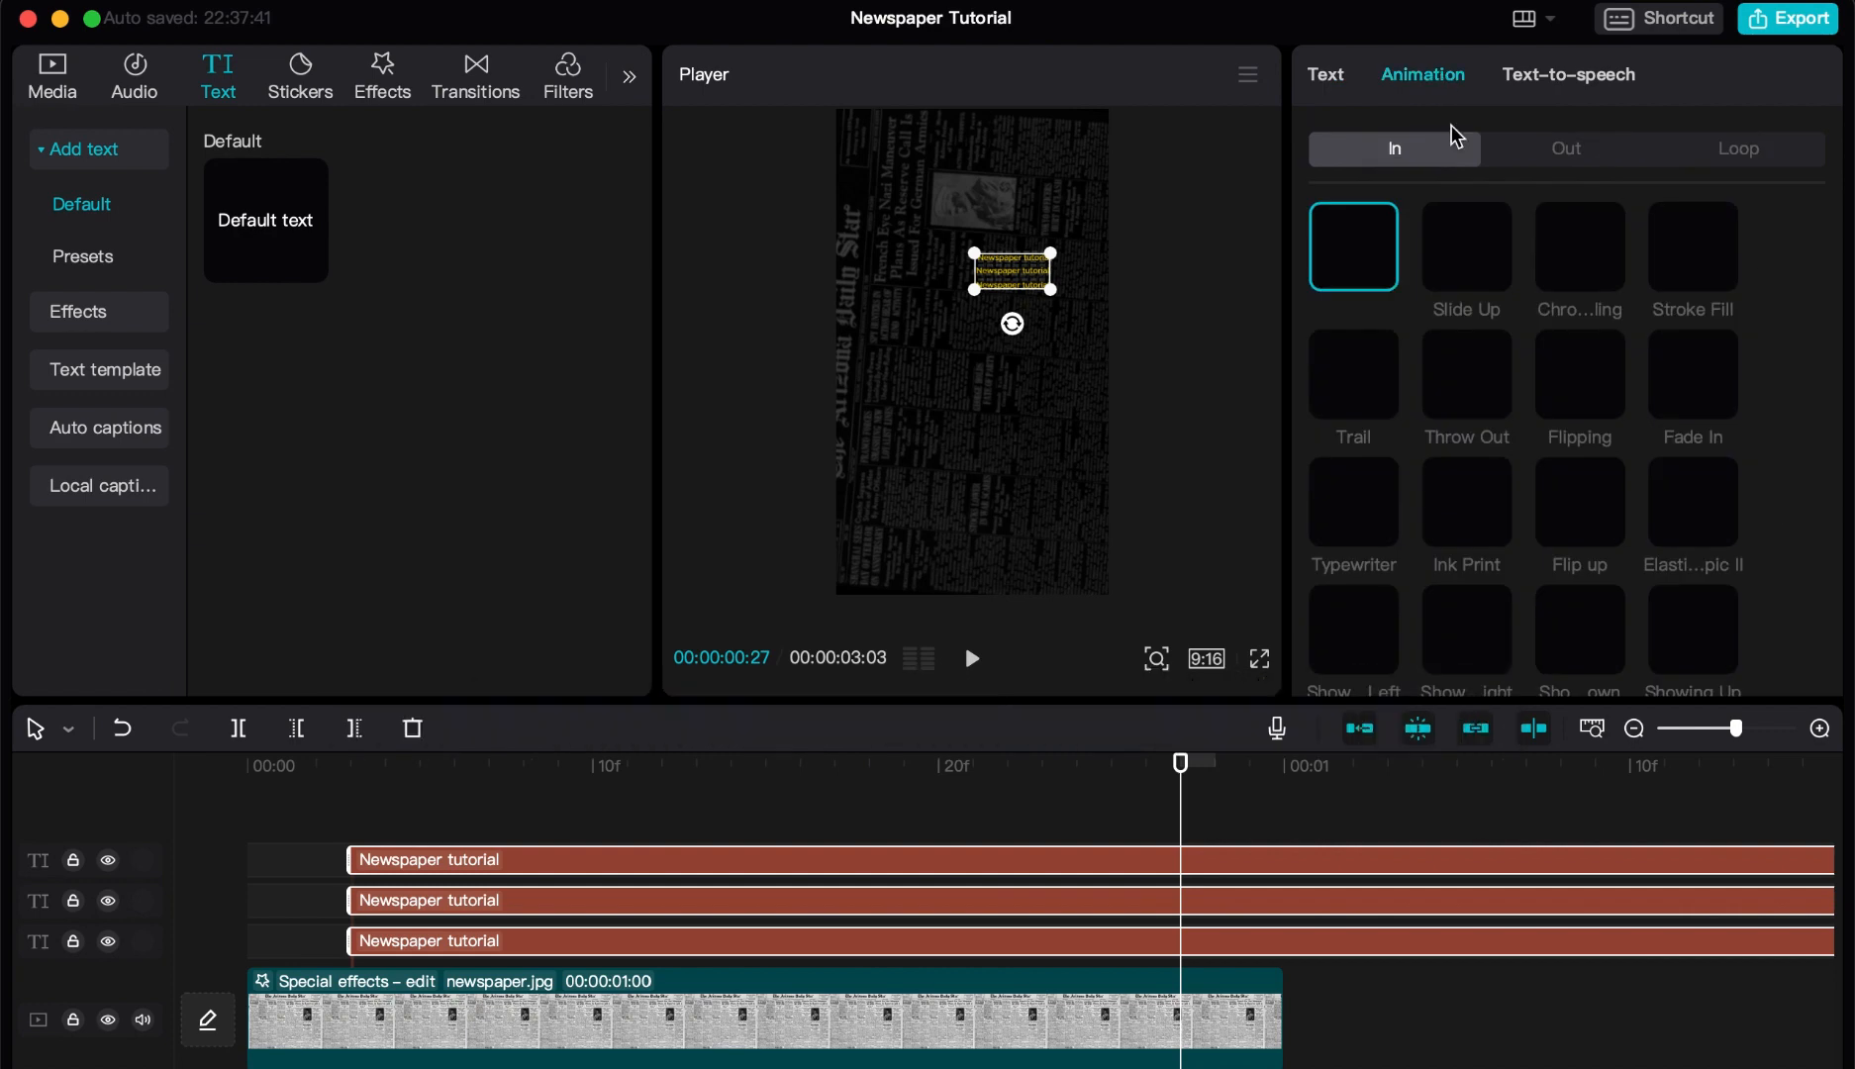
scroll(1448, 429, "down", 10)
scroll(1448, 428, "down", 5)
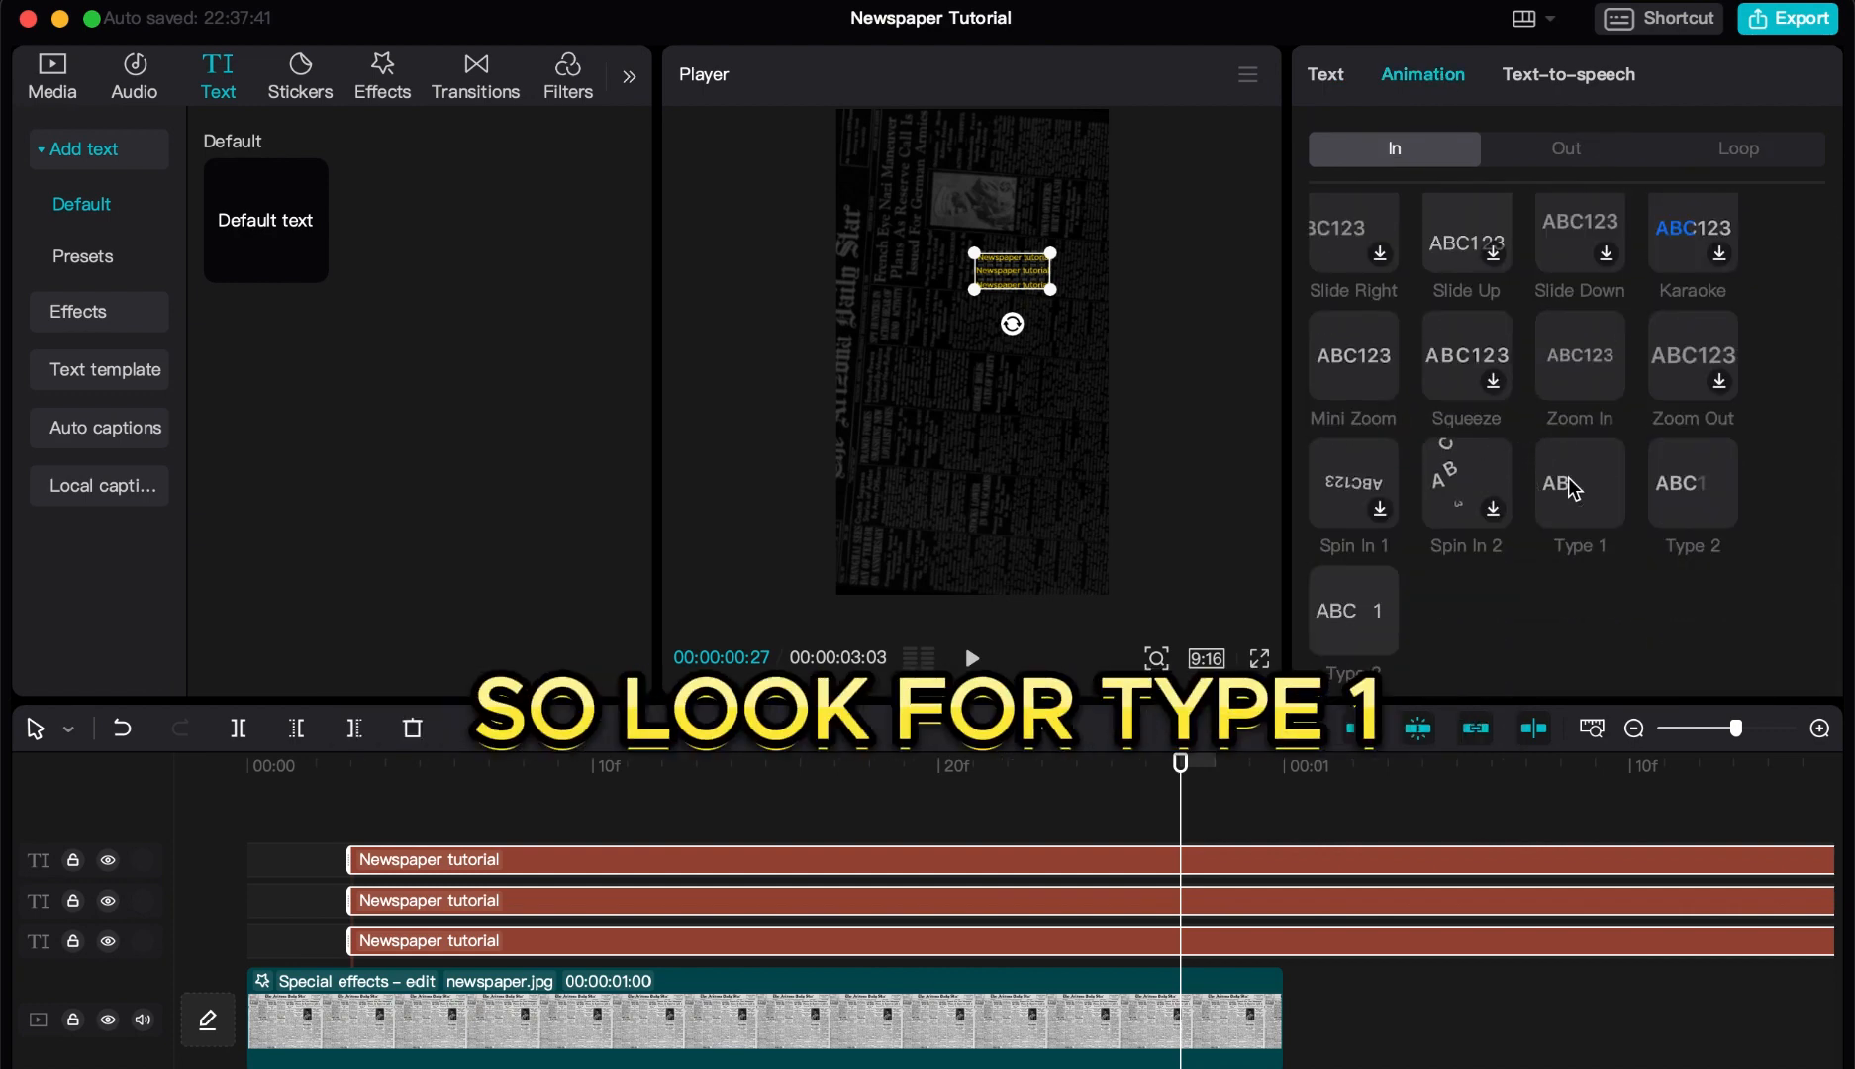
left_click(1568, 477)
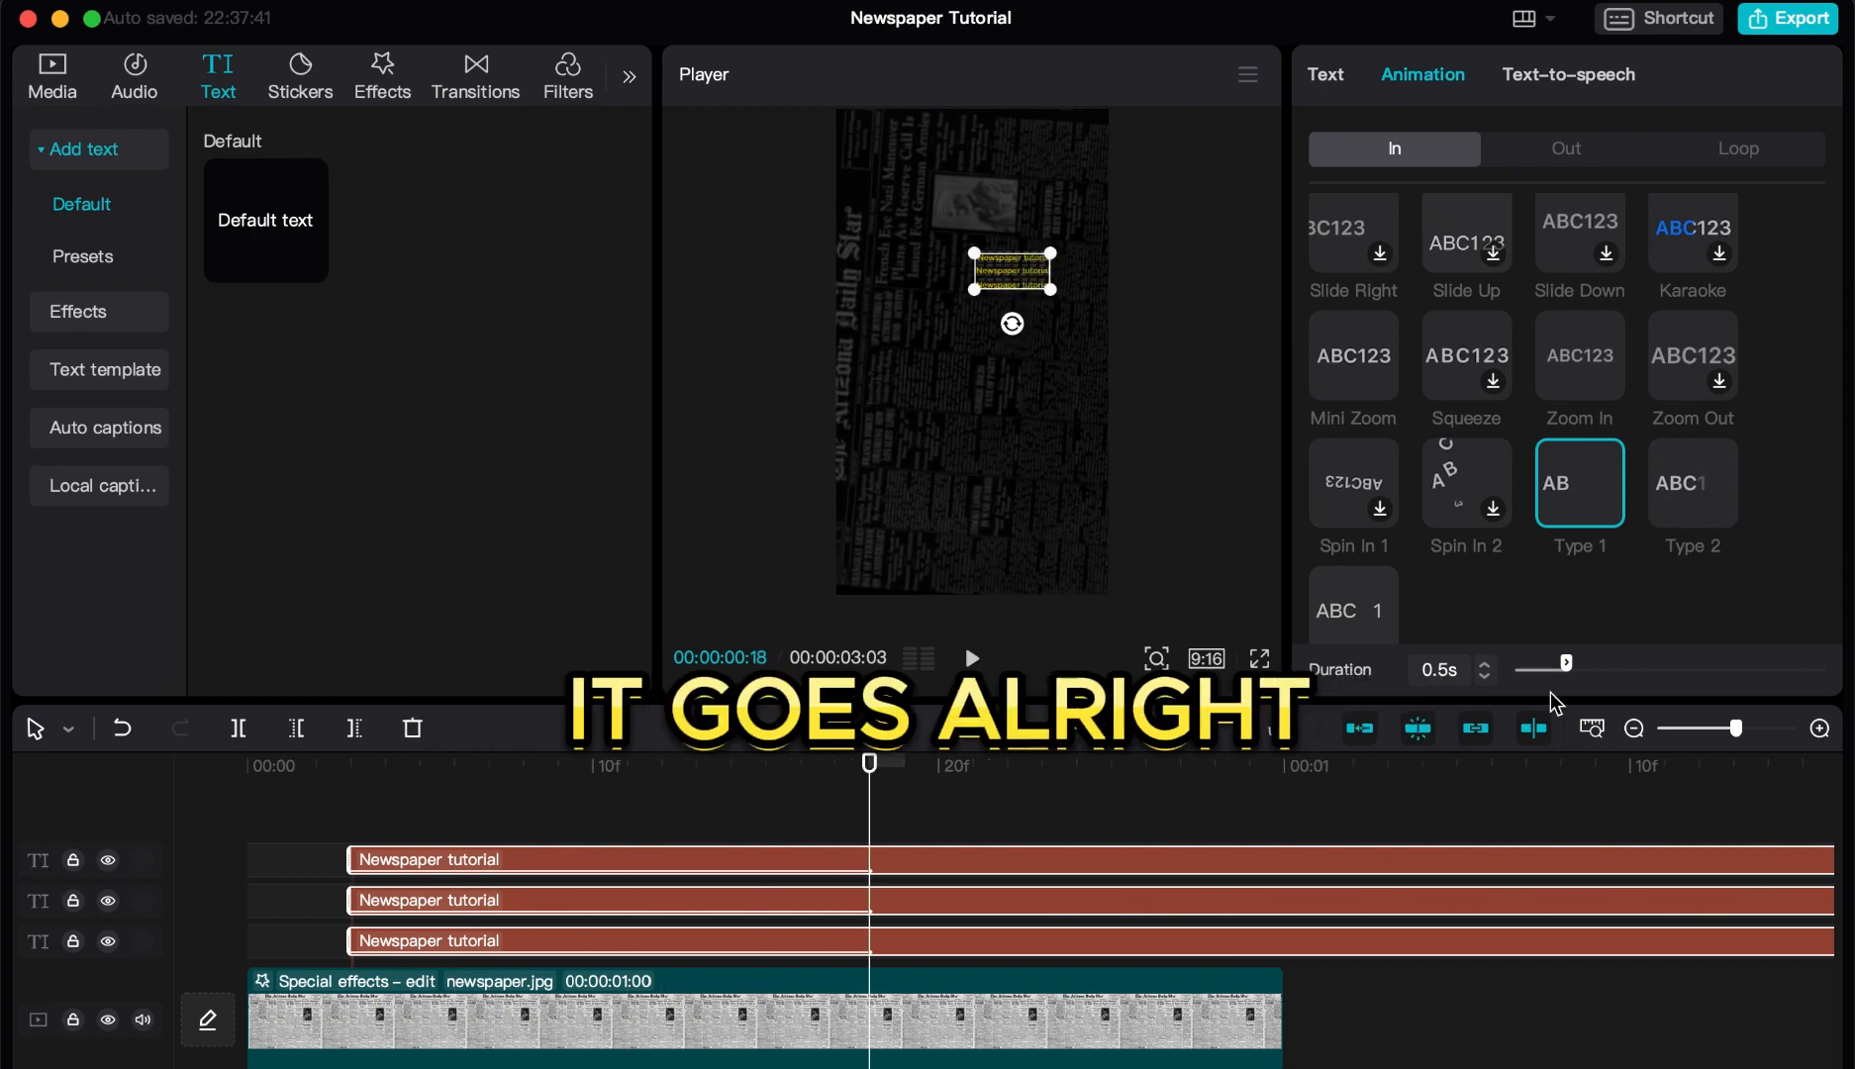
left_click_drag(1564, 669, 1557, 669)
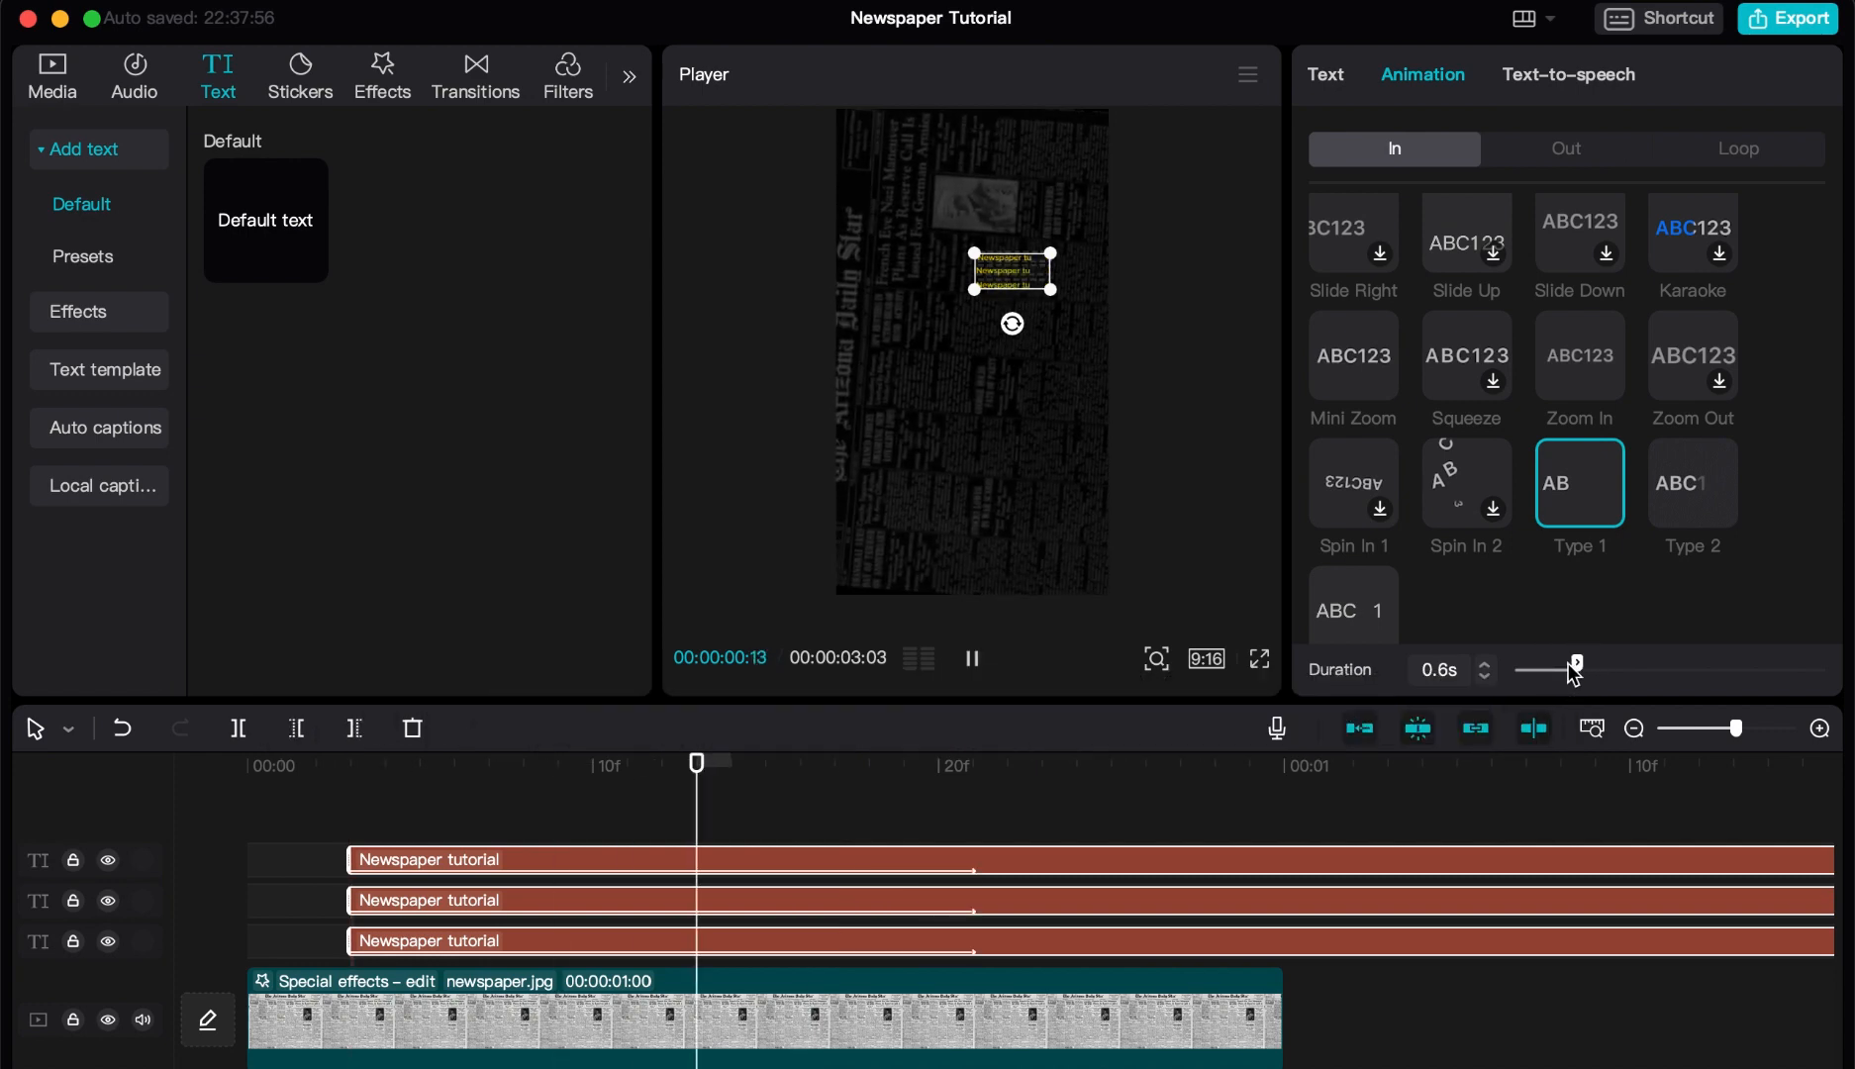
left_click_drag(1568, 664, 1555, 670)
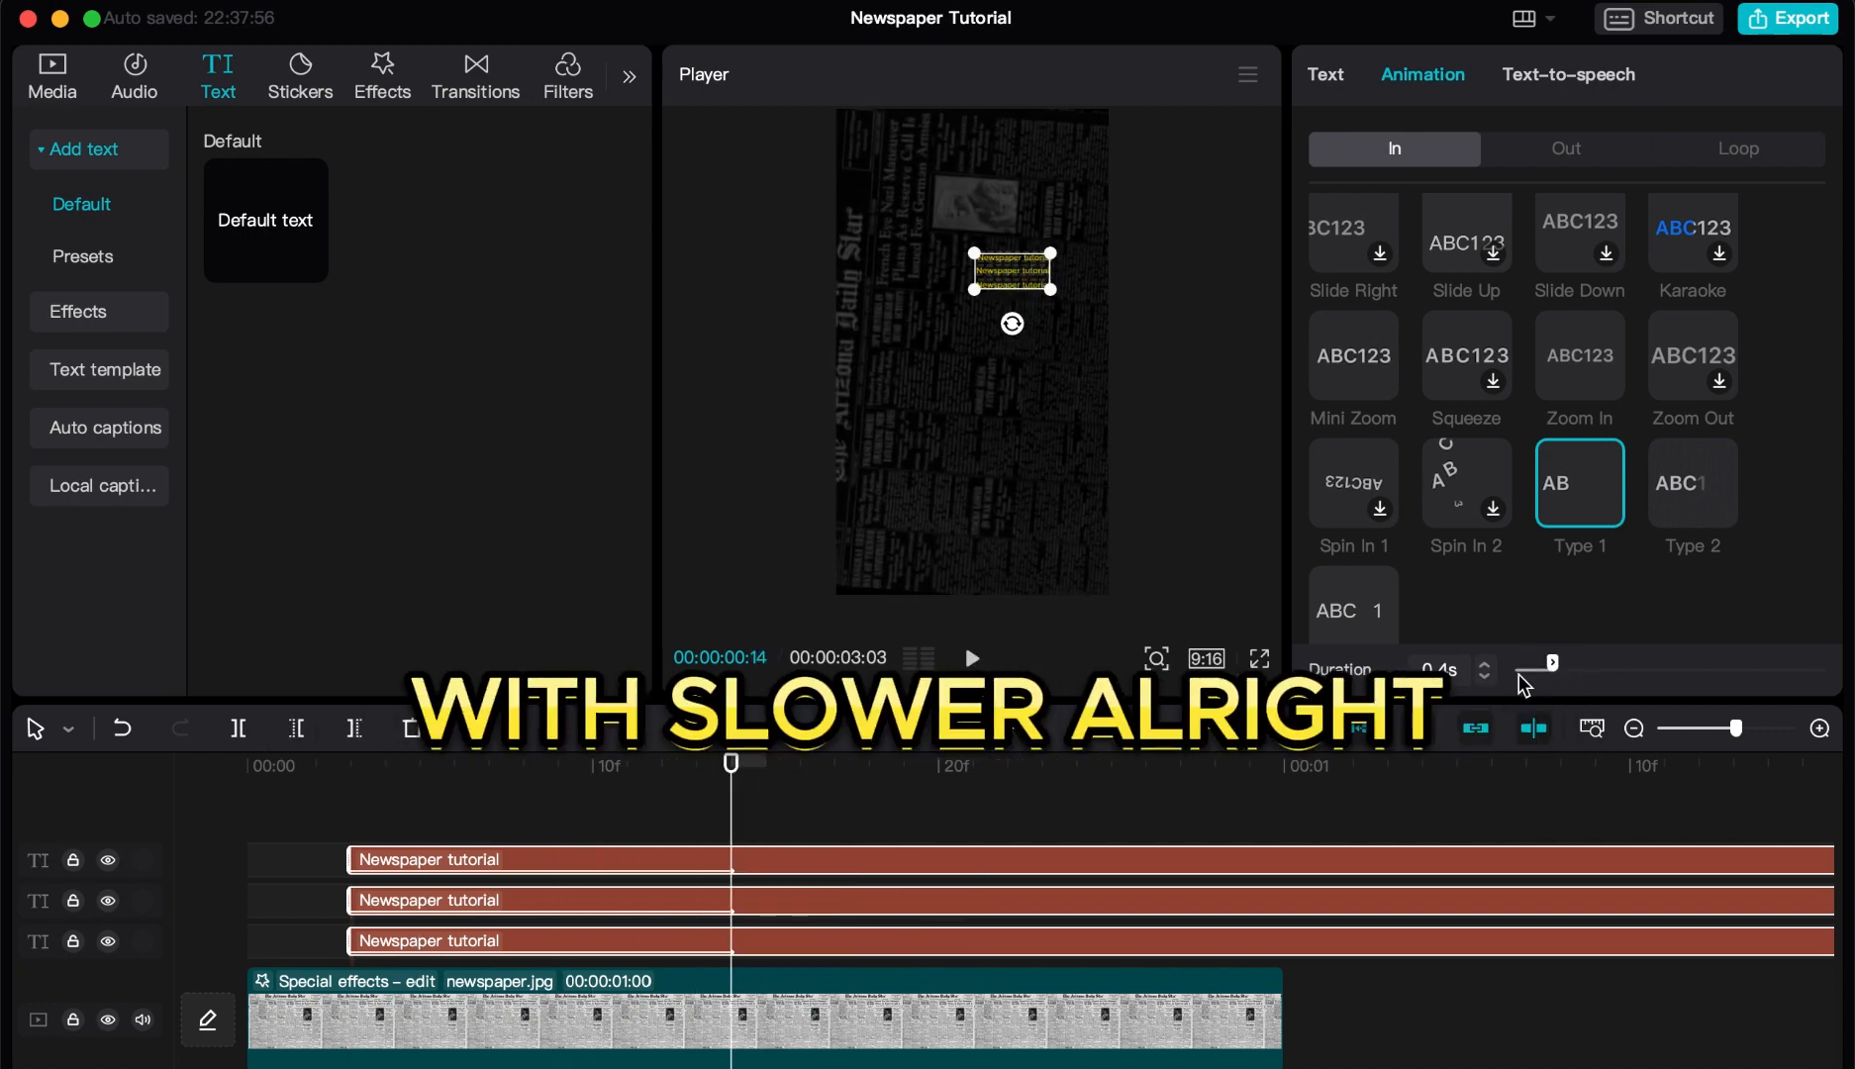
left_click(868, 837)
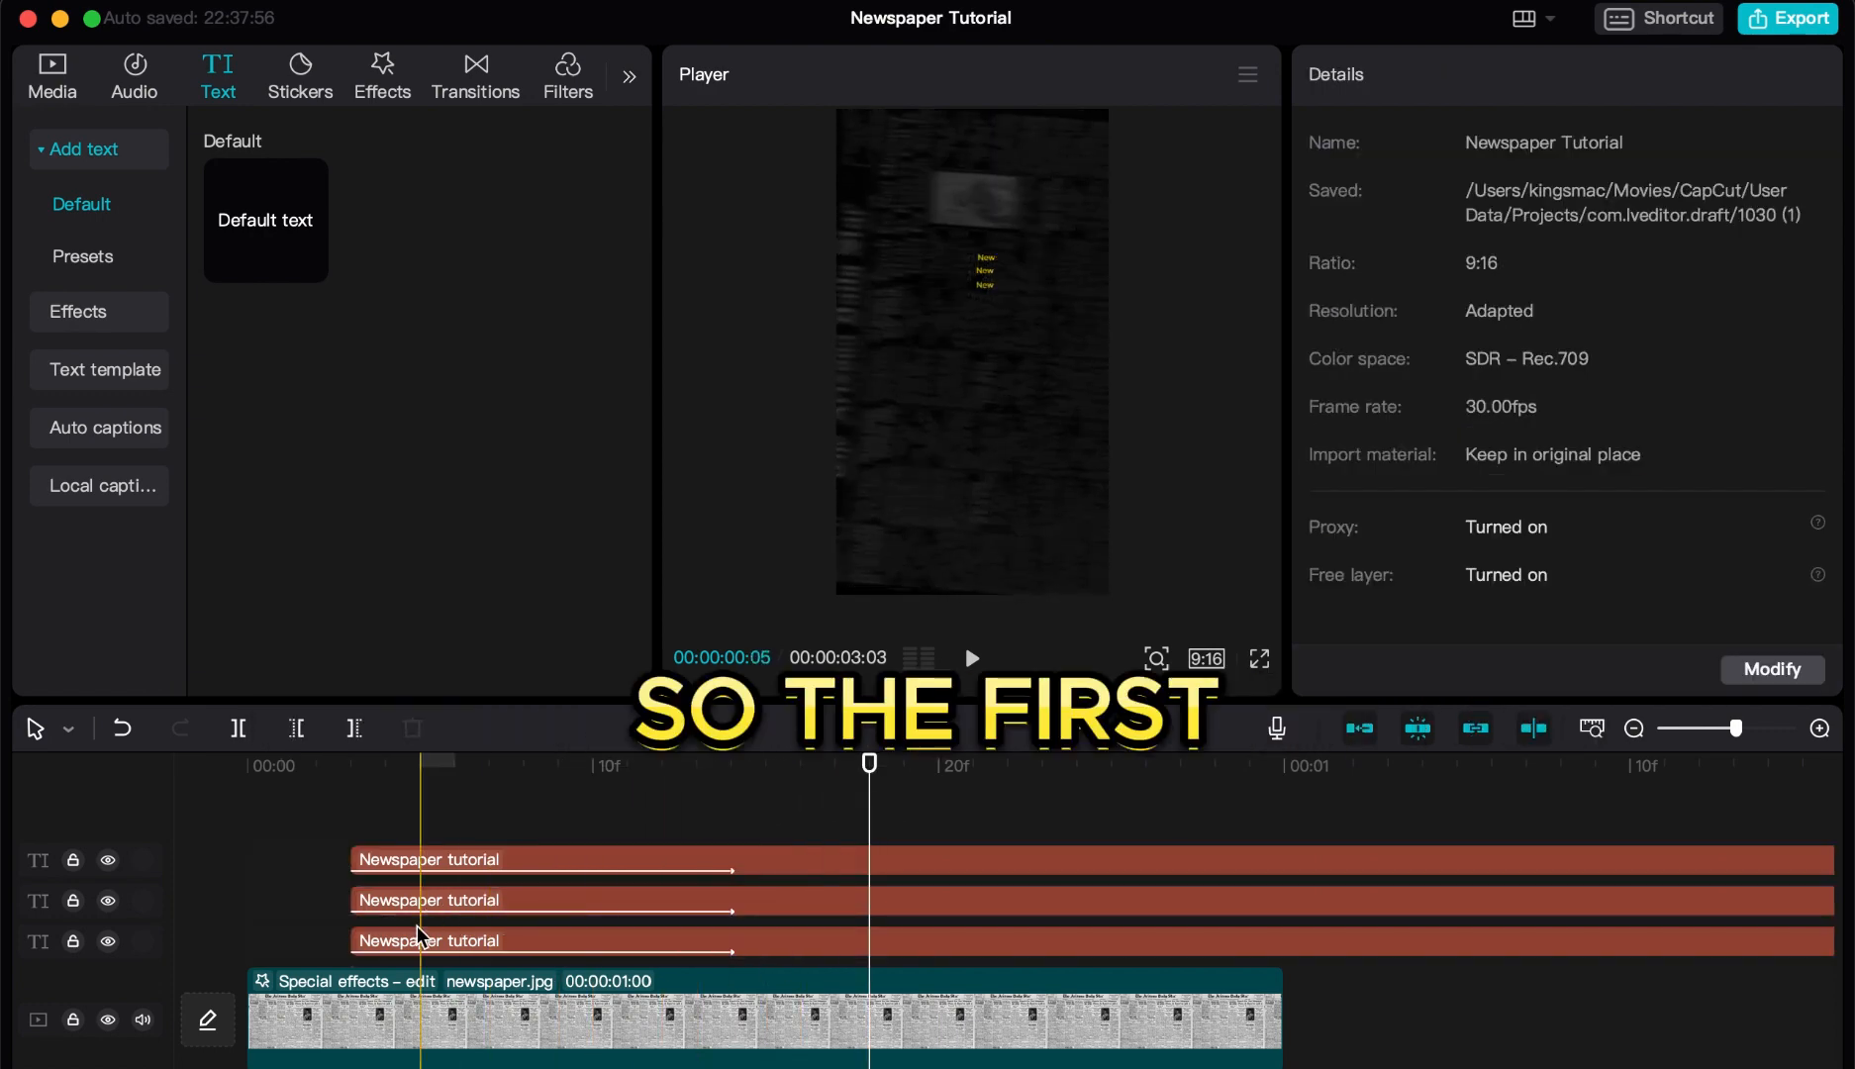
- Stagger the second and third text clips in the timeline so each starts where the previous text's animation ends, and play the result
left_click_drag(506, 901, 870, 903)
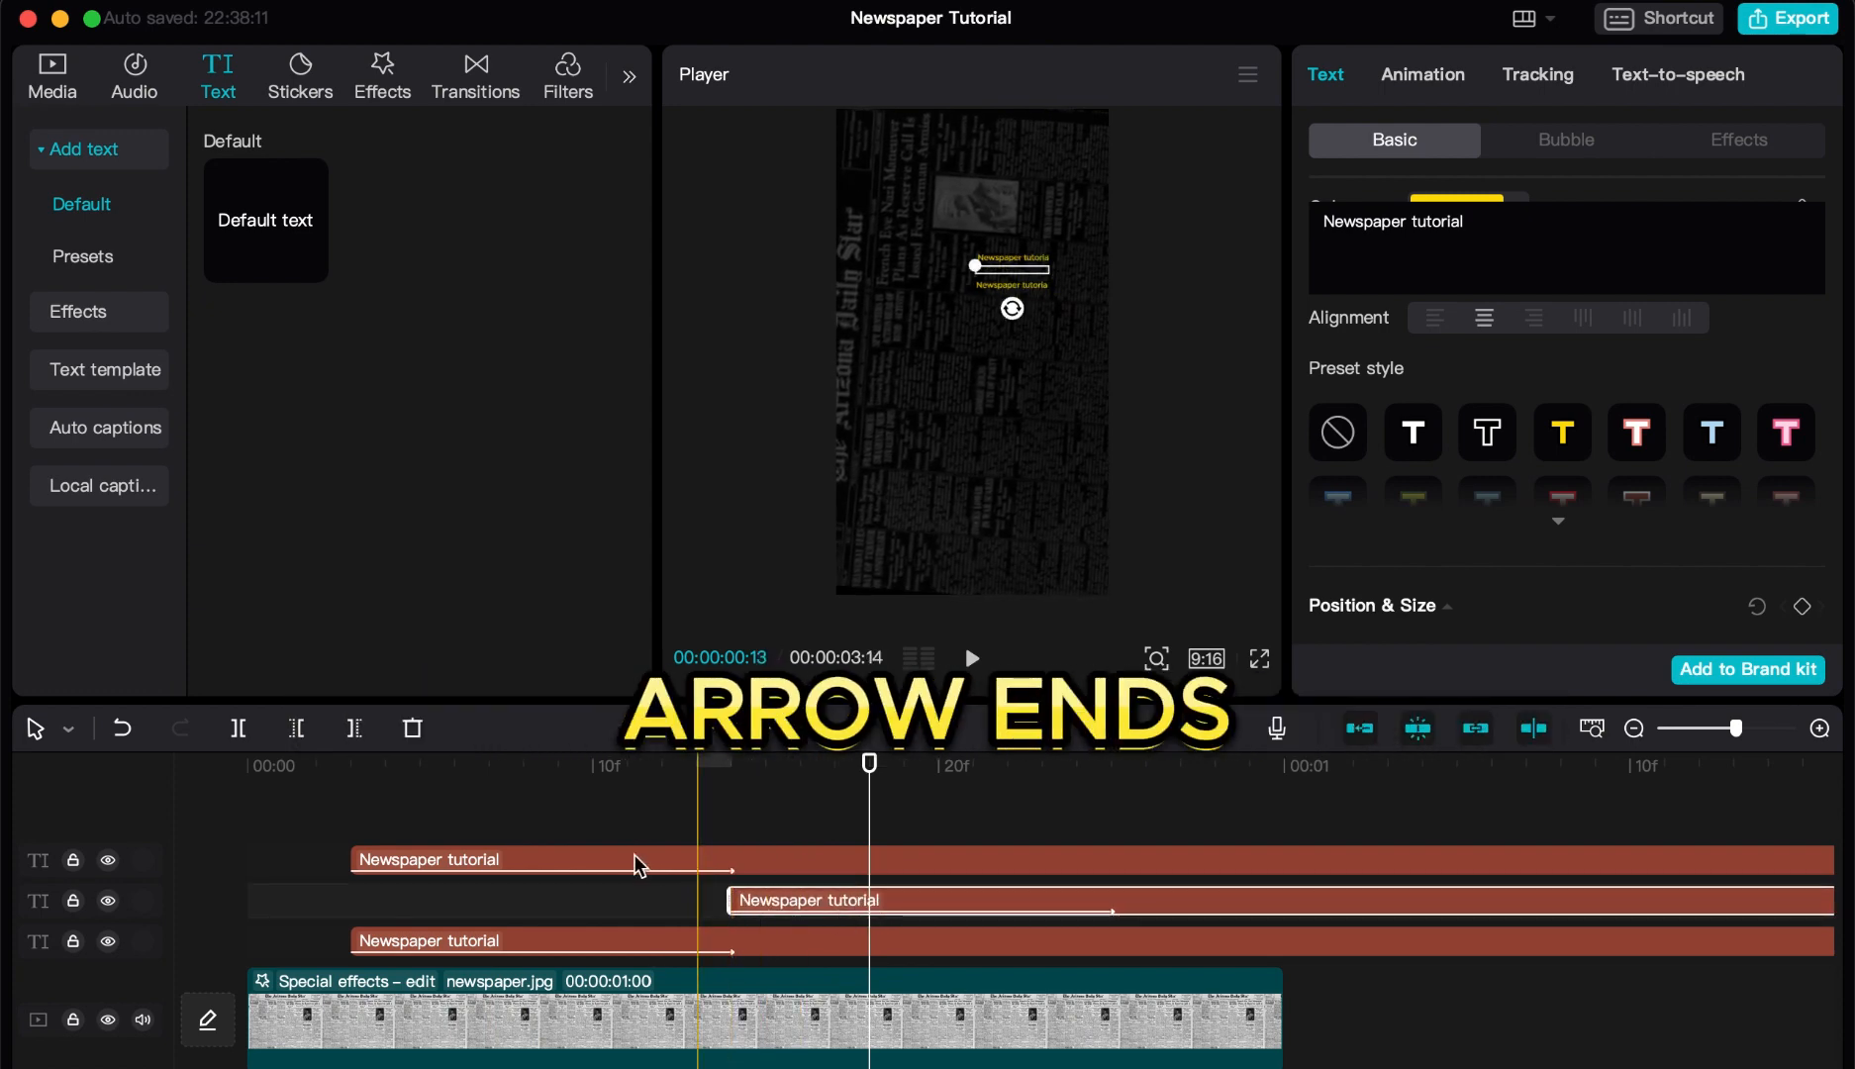
left_click_drag(642, 862, 1376, 869)
key("space")
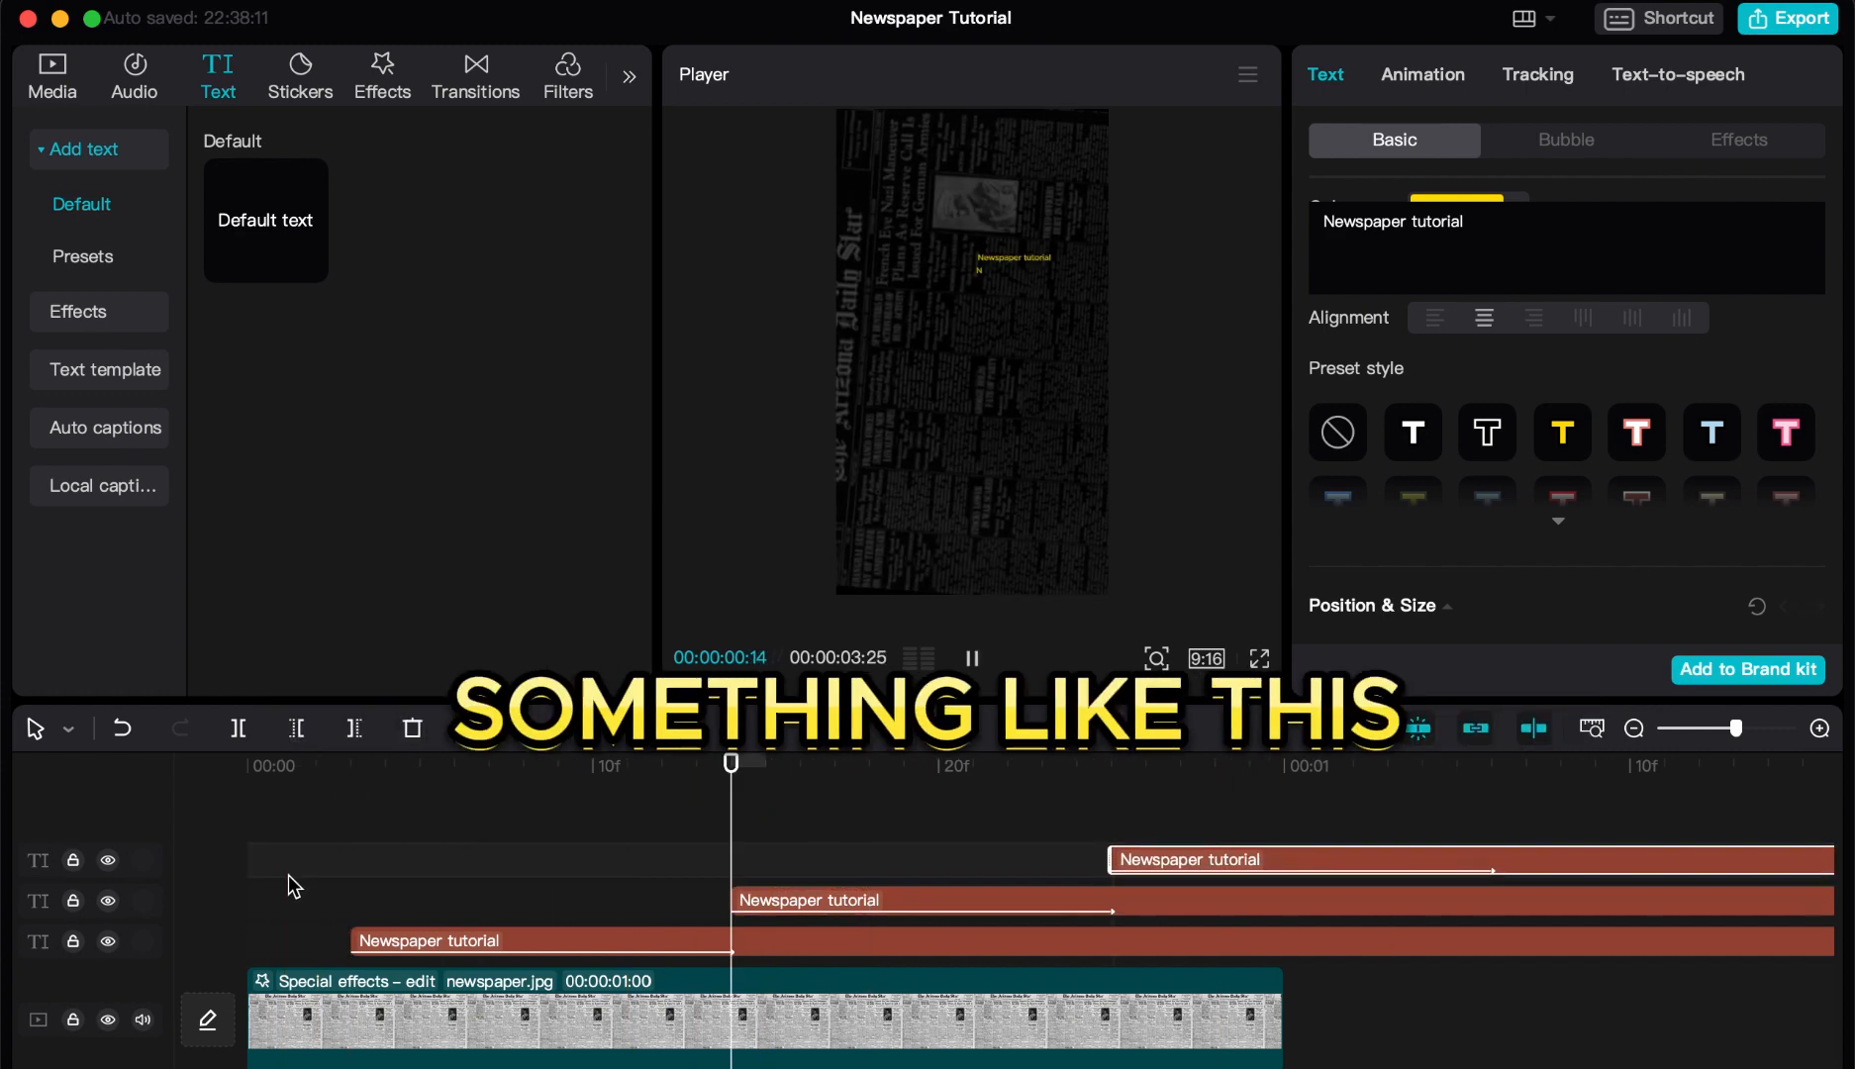
- Trim the ends of all three text clips back to about the one-second mark, near the end of the newspaper clip
left_click(1592, 728)
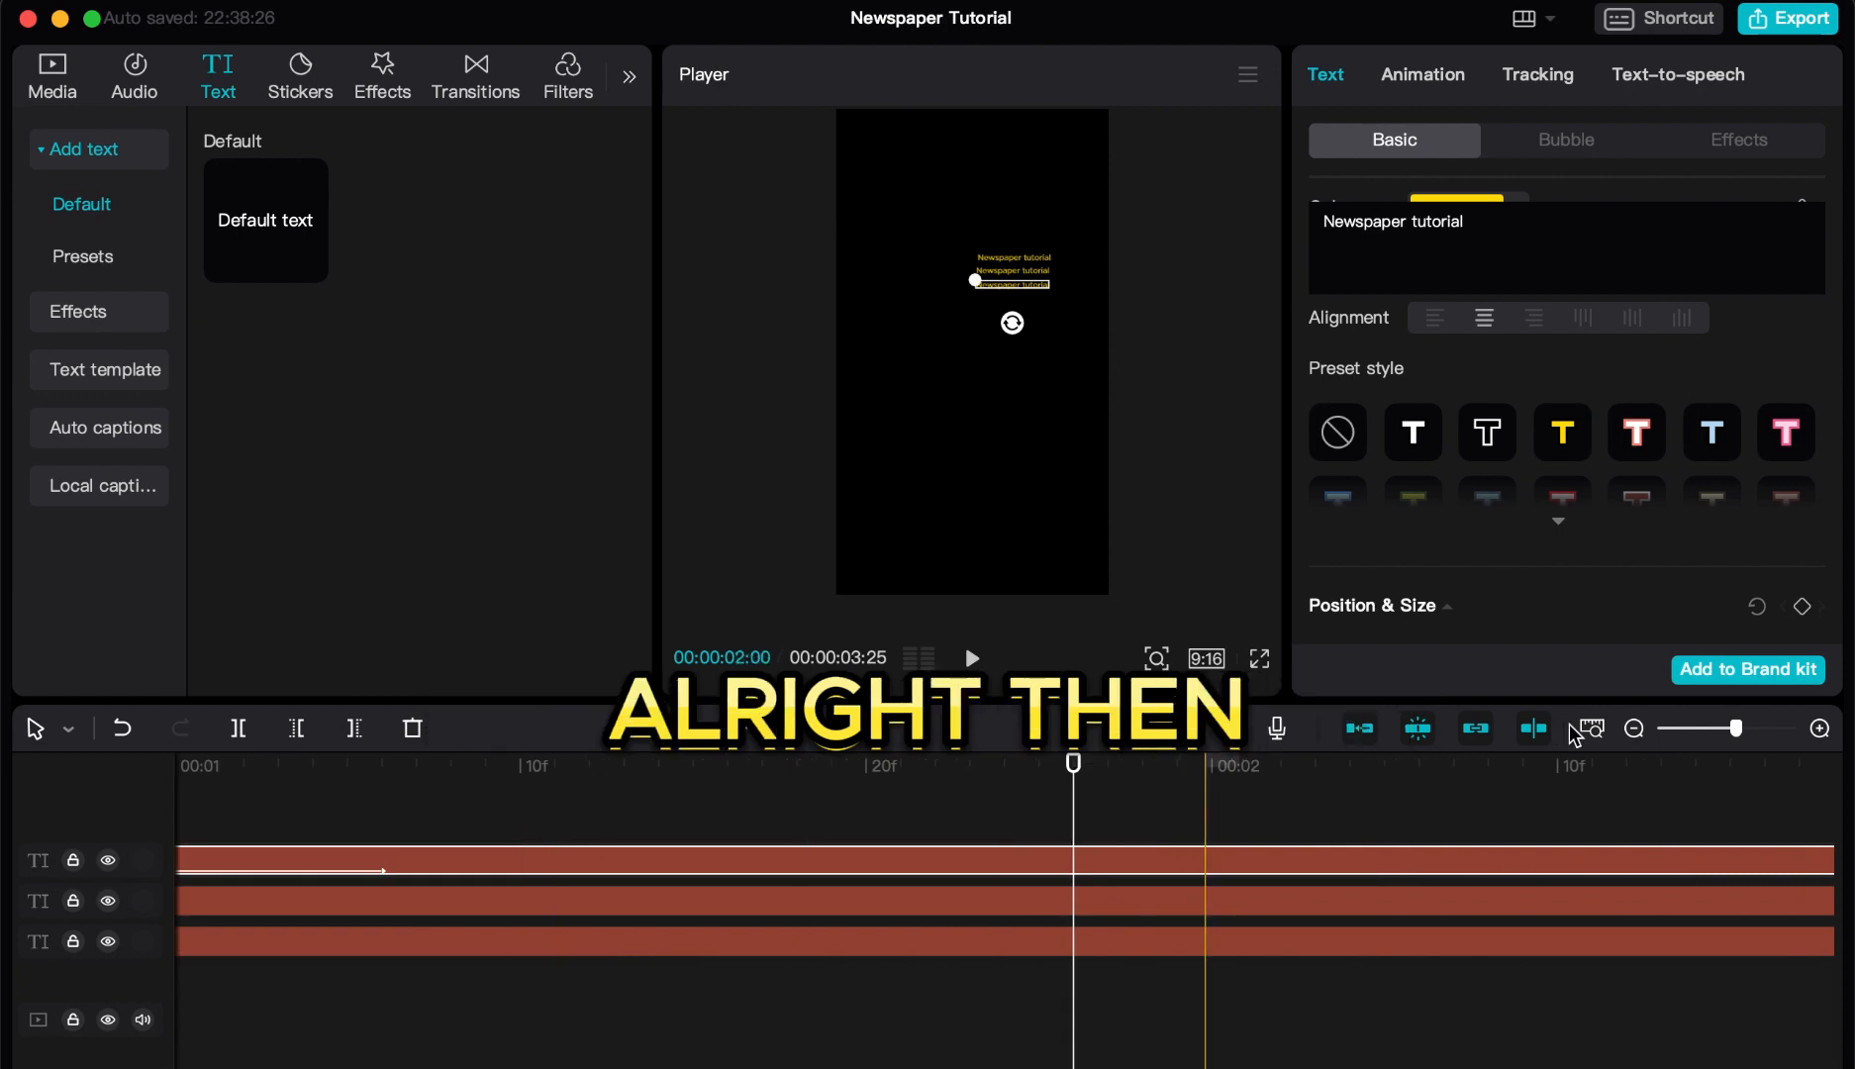
left_click(886, 941)
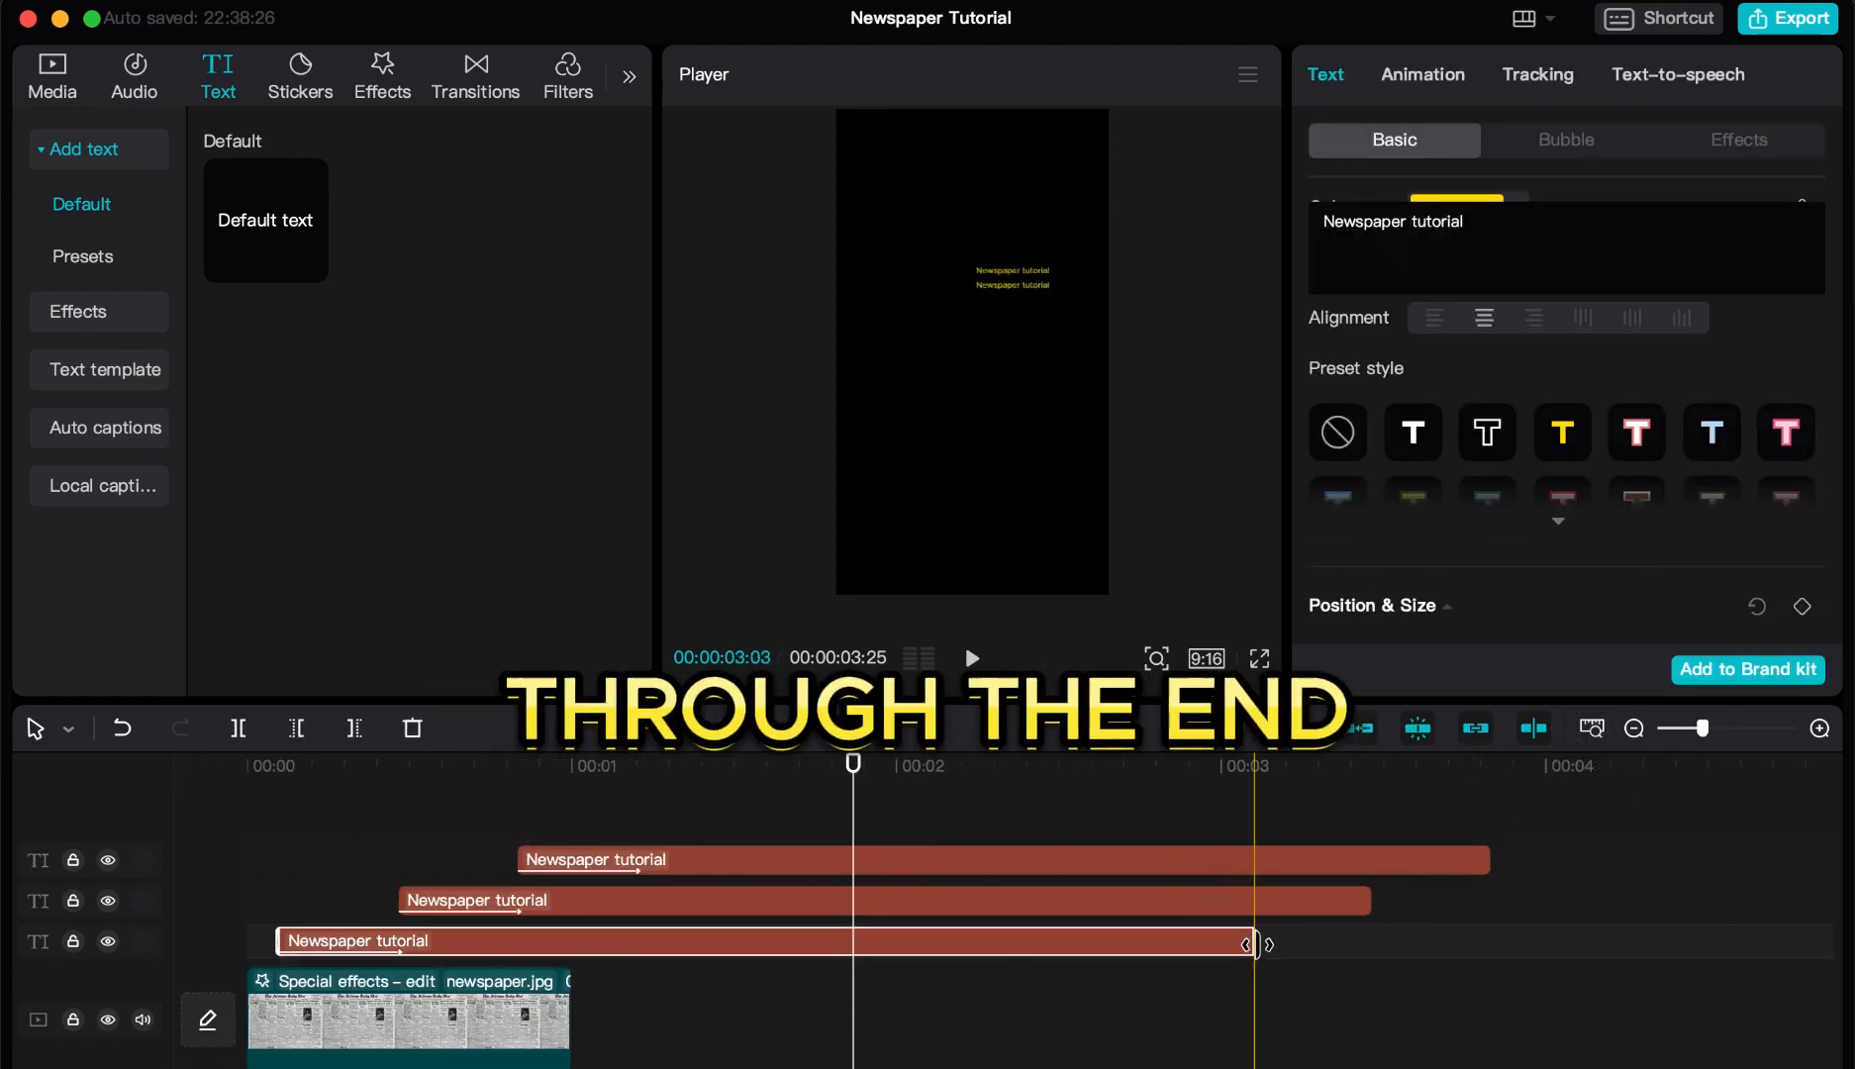
left_click_drag(1255, 941, 574, 942)
left_click(646, 909)
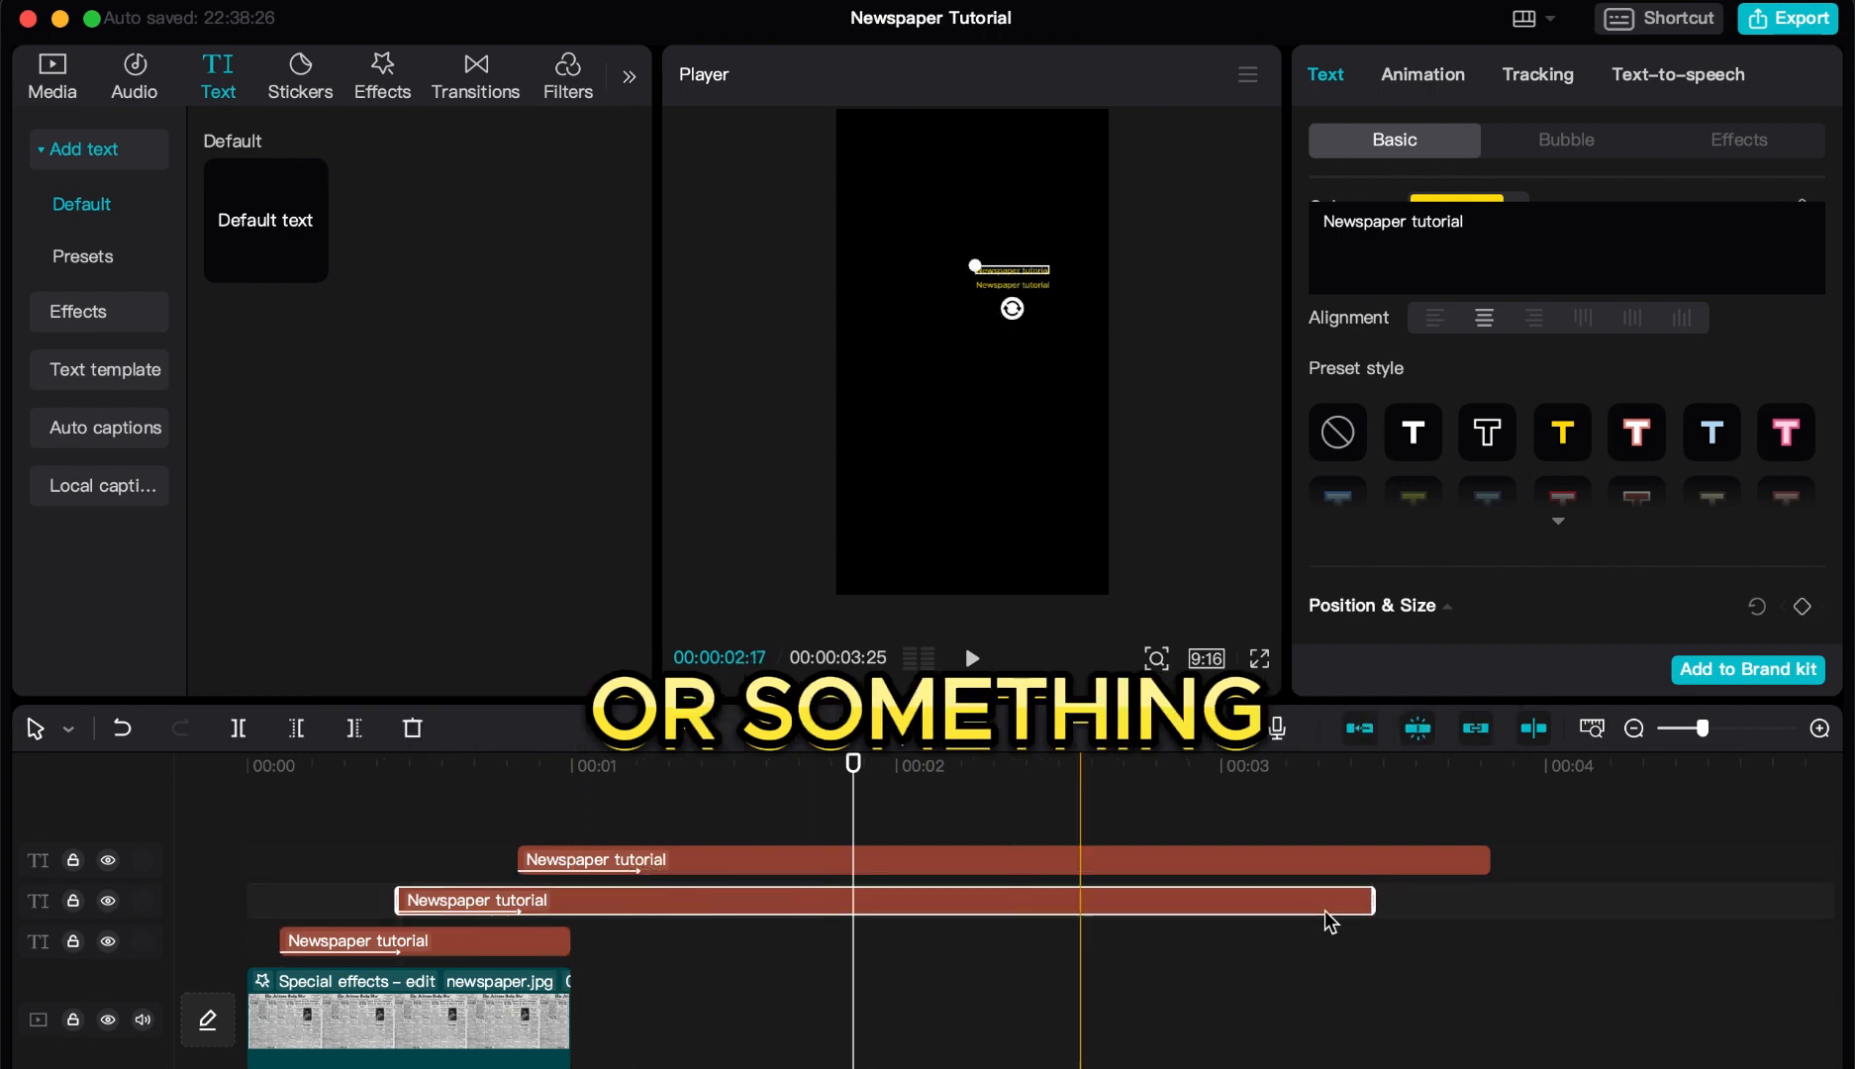
left_click_drag(1369, 901, 580, 919)
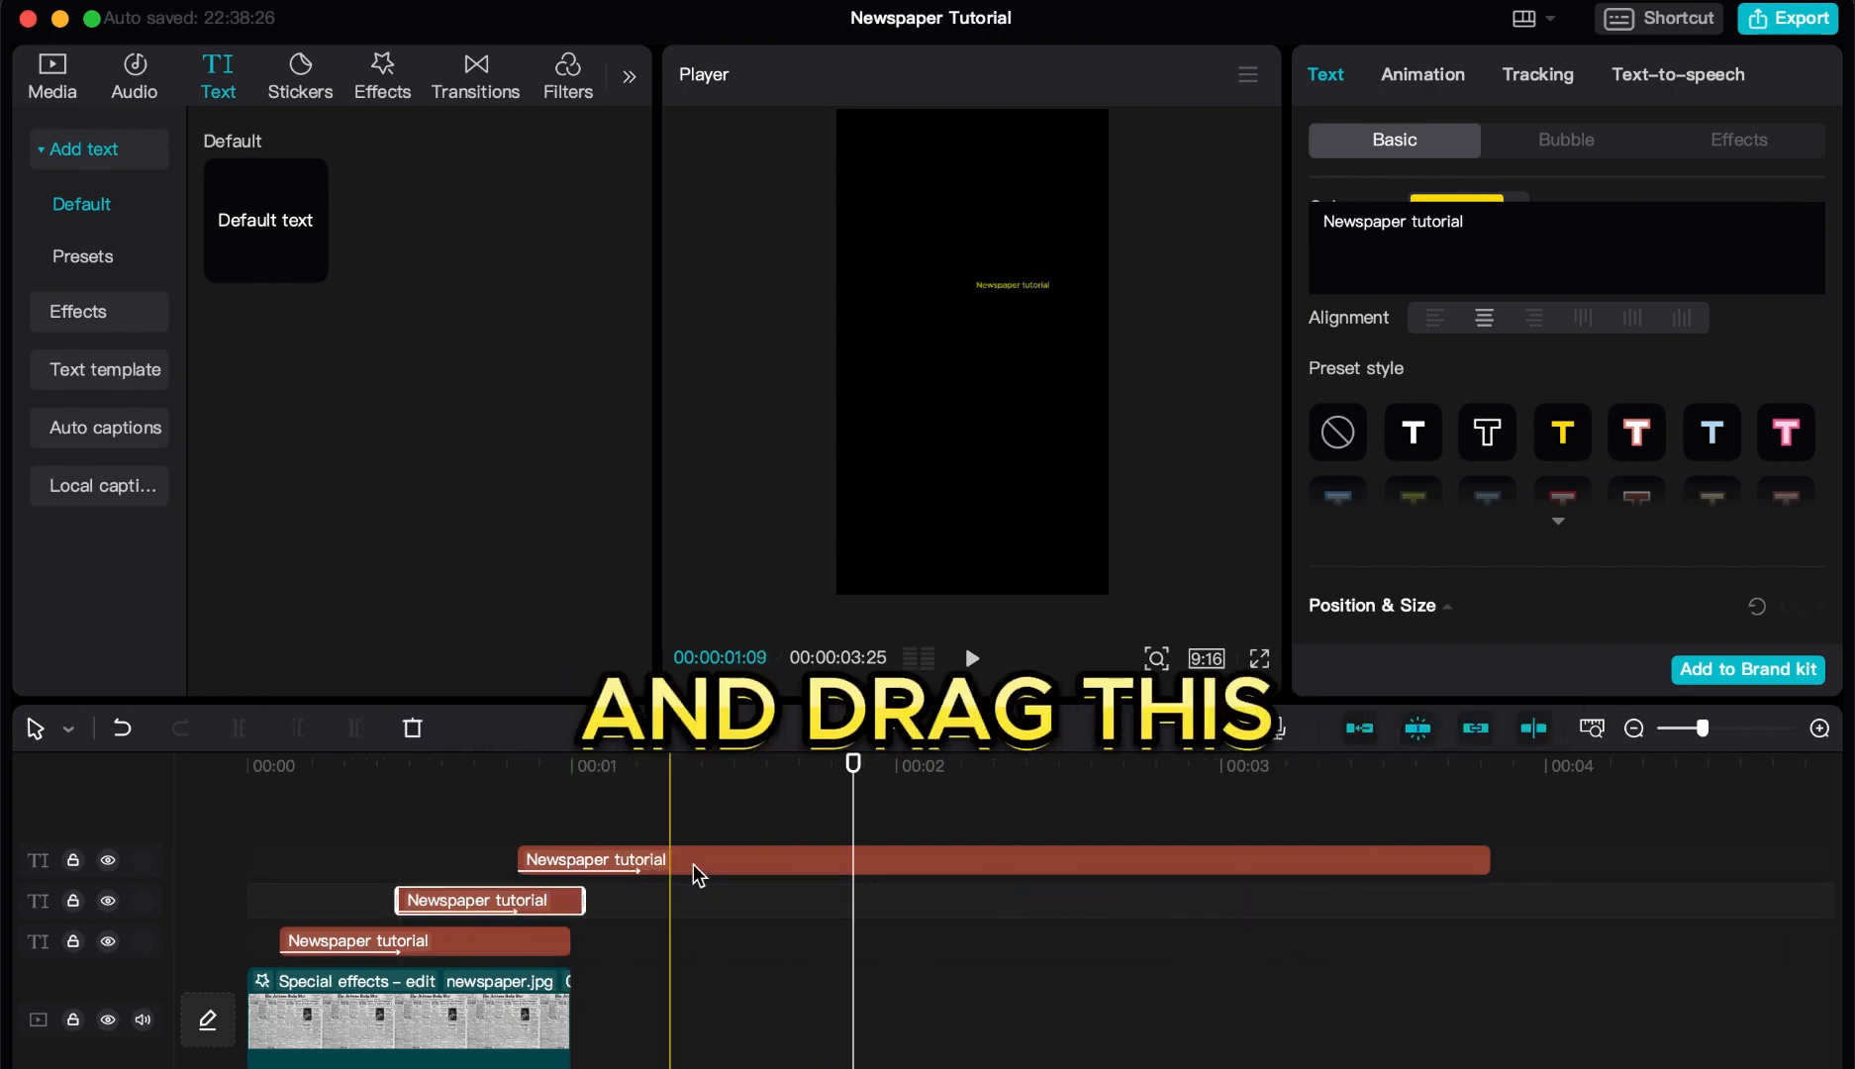
left_click(752, 861)
left_click_drag(1493, 860, 584, 858)
- Extend the newspaper clip to 00:00:01:02 and make all three text clips end with it
left_click(543, 986)
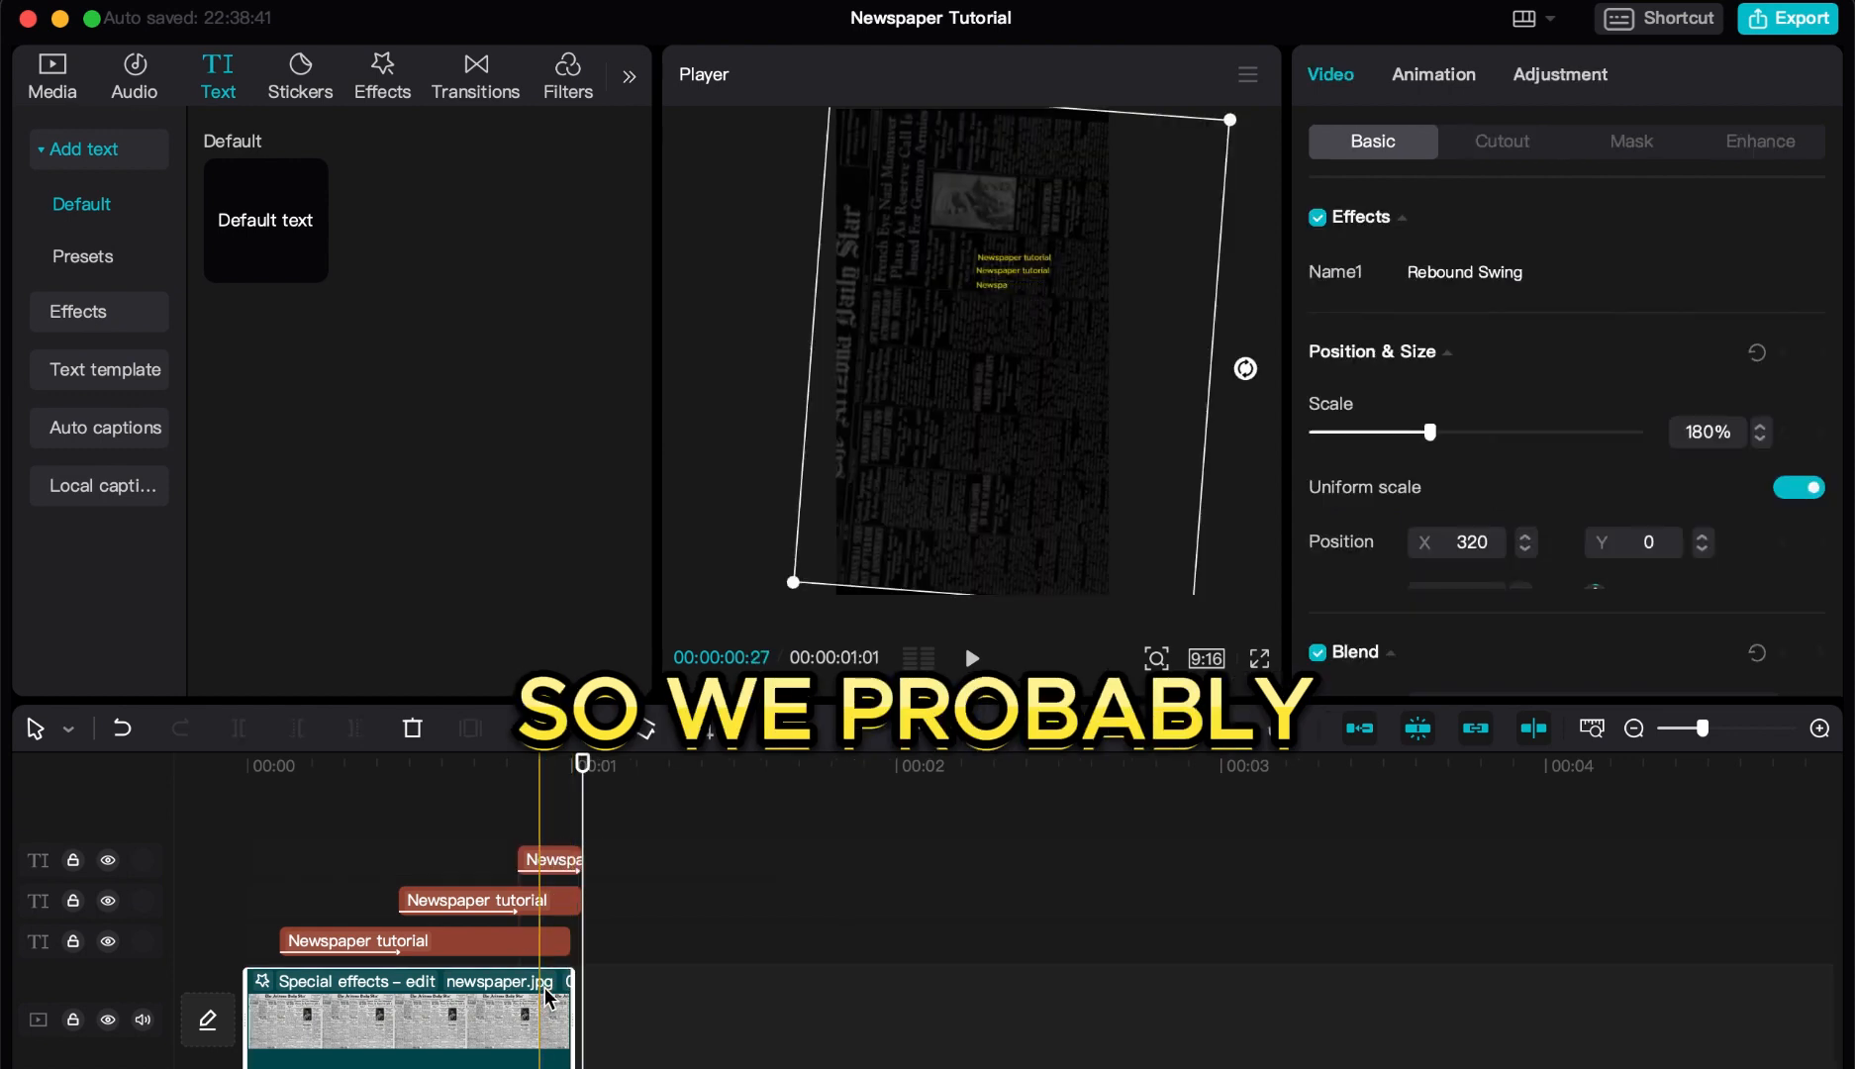
left_click_drag(571, 994, 581, 864)
left_click(560, 943)
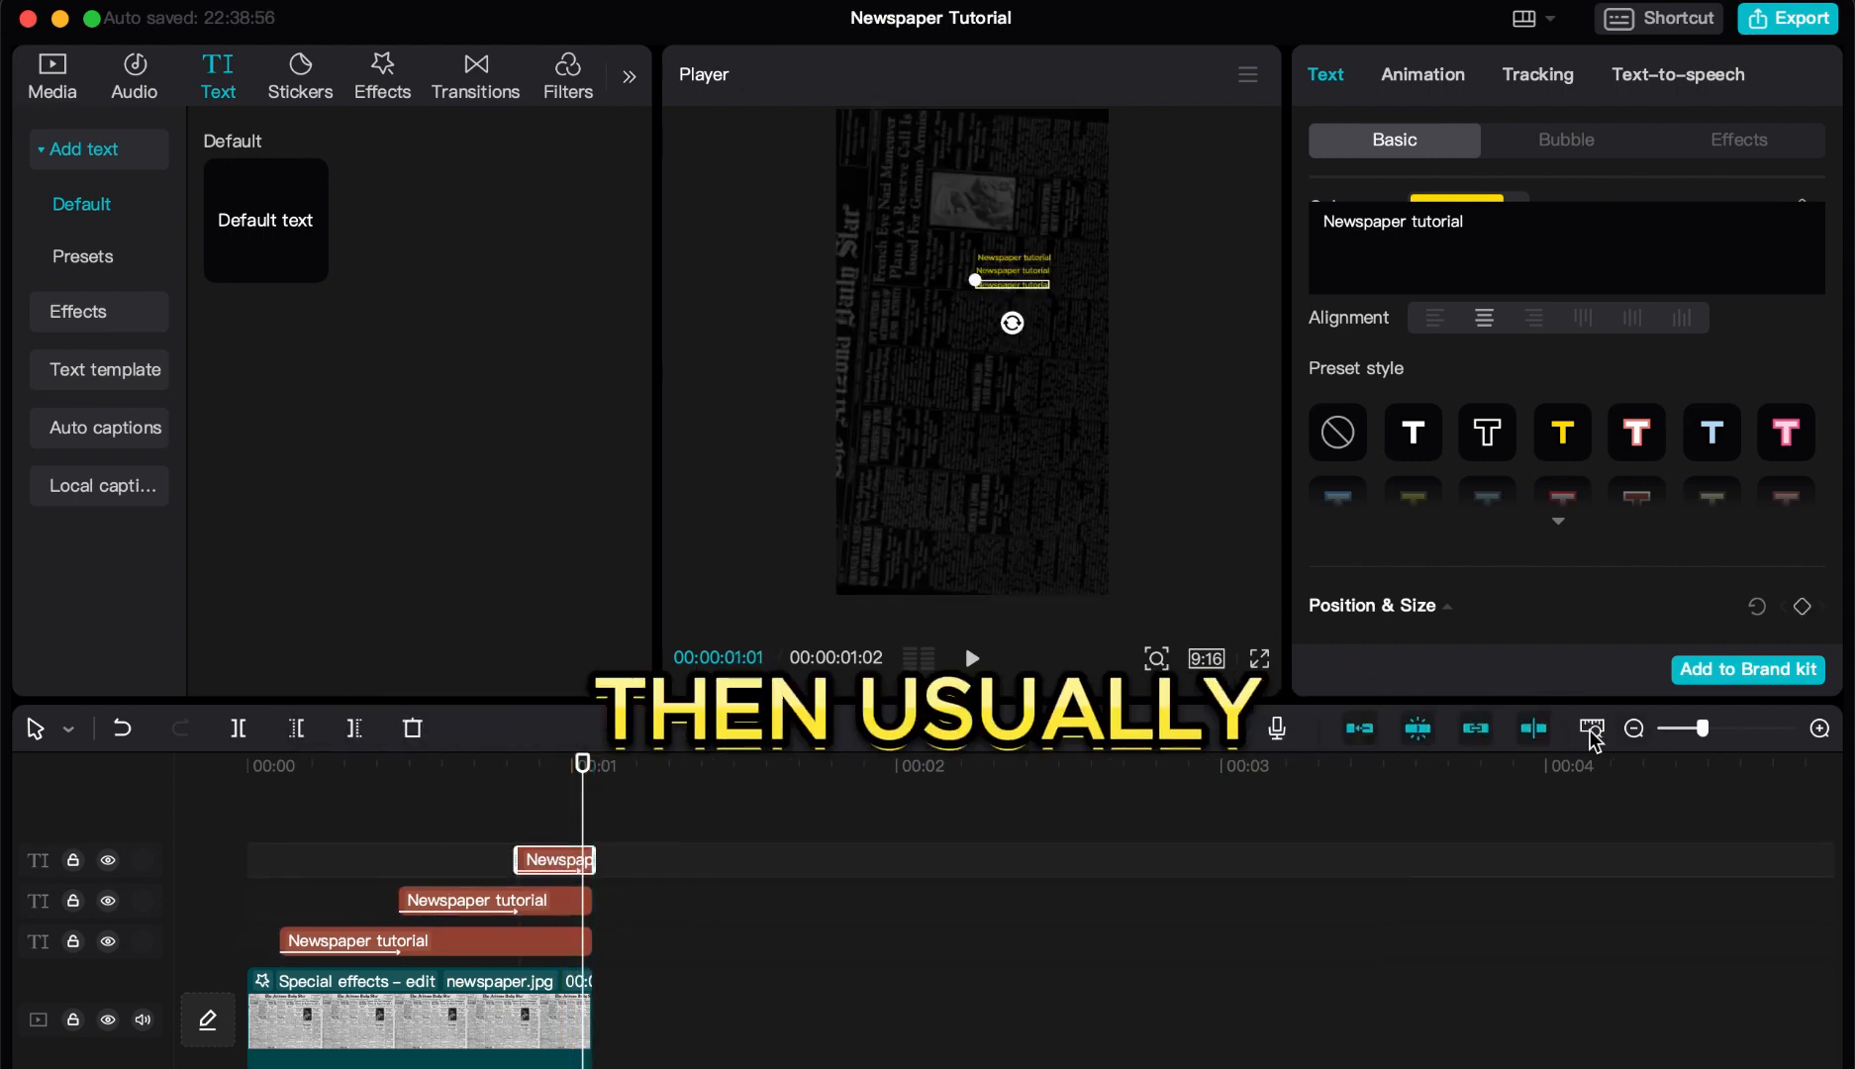
- Add the green check mark sticker from the Emphasis category on a new track, starting with the first text clip
left_click(1592, 729)
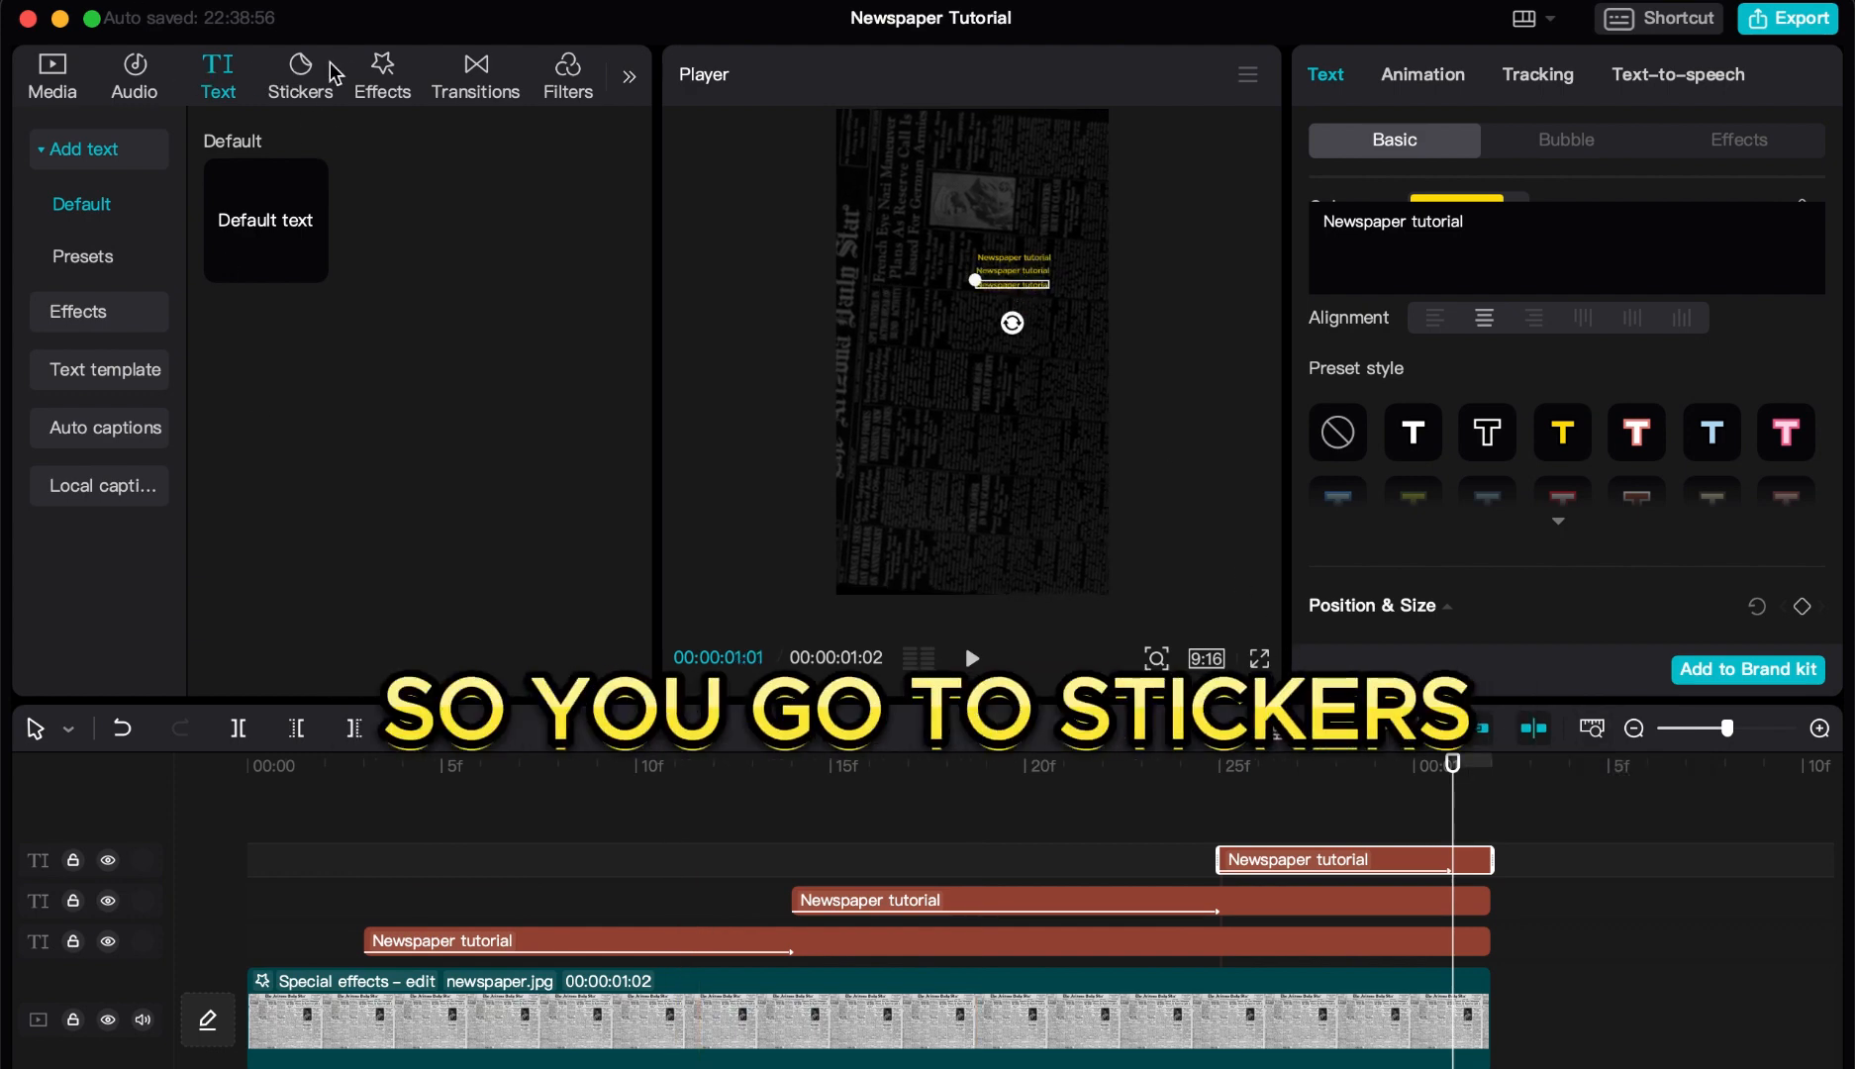
left_click(299, 75)
left_click(133, 261)
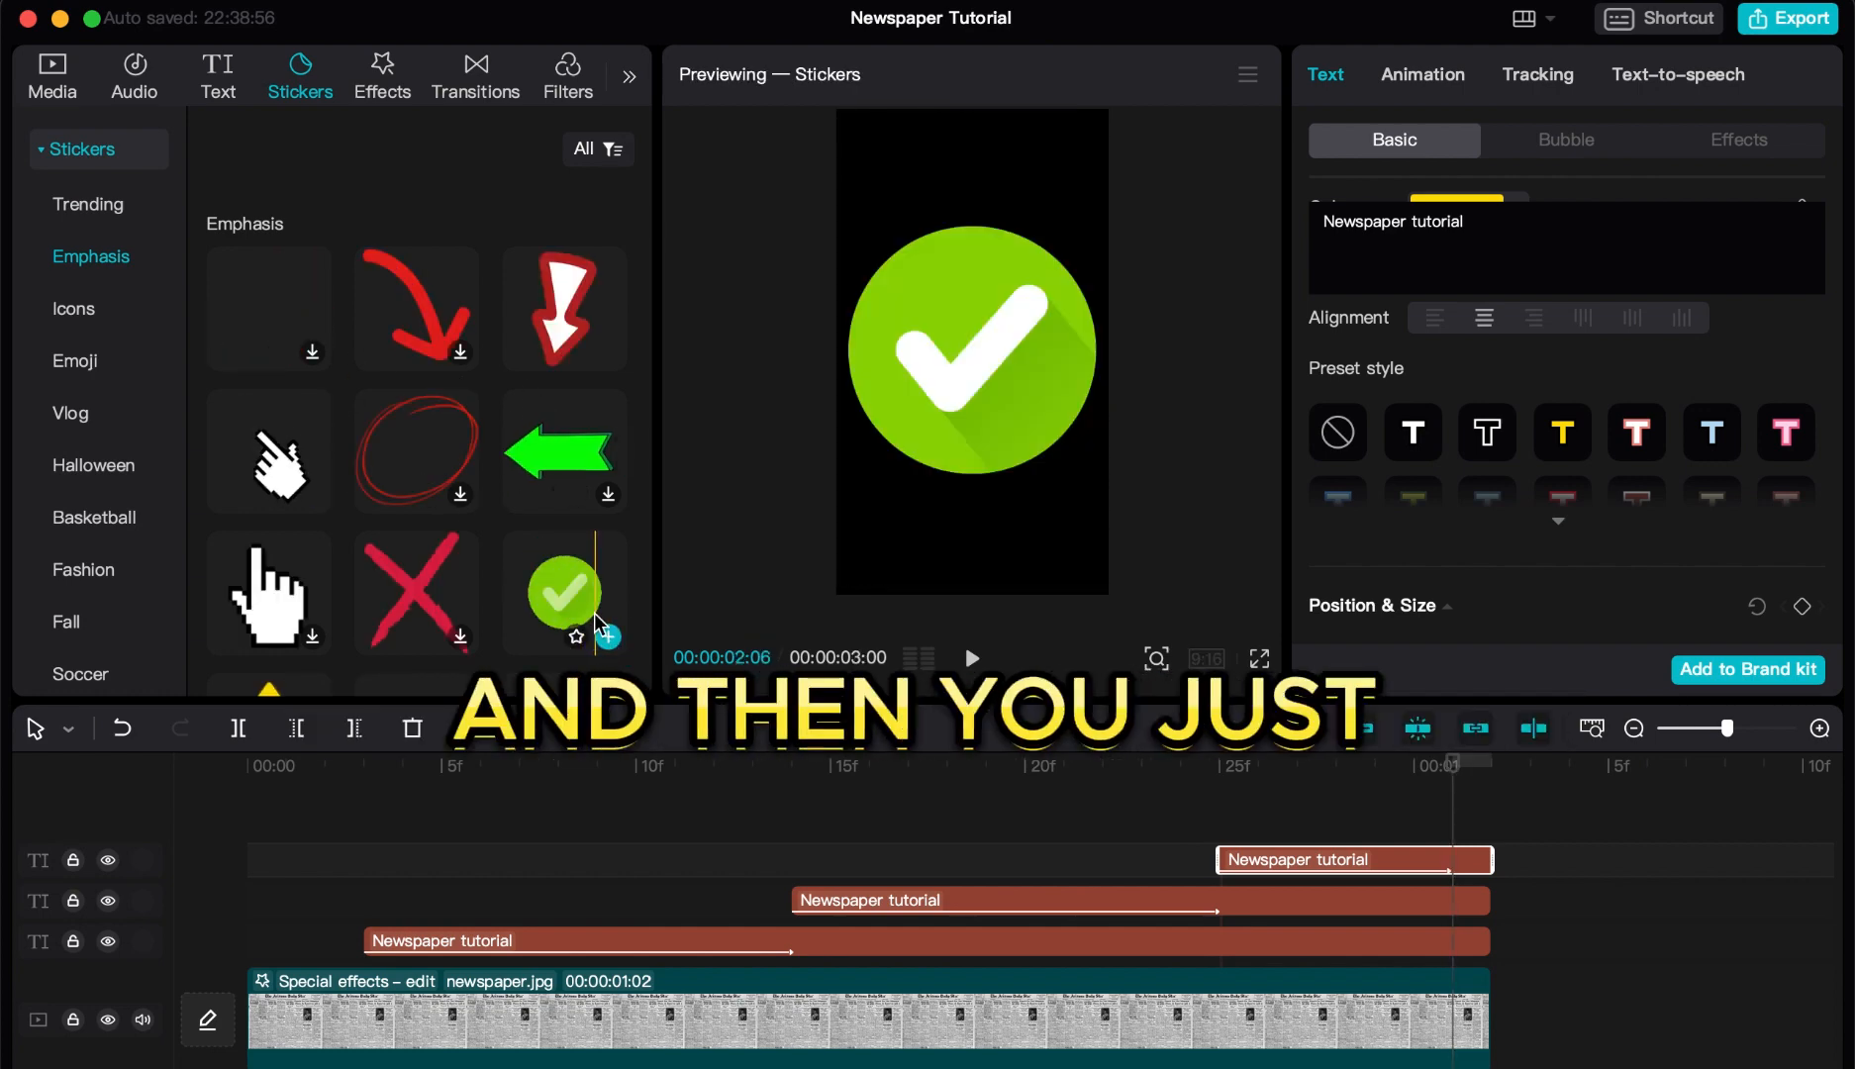
left_click_drag(577, 610, 374, 879)
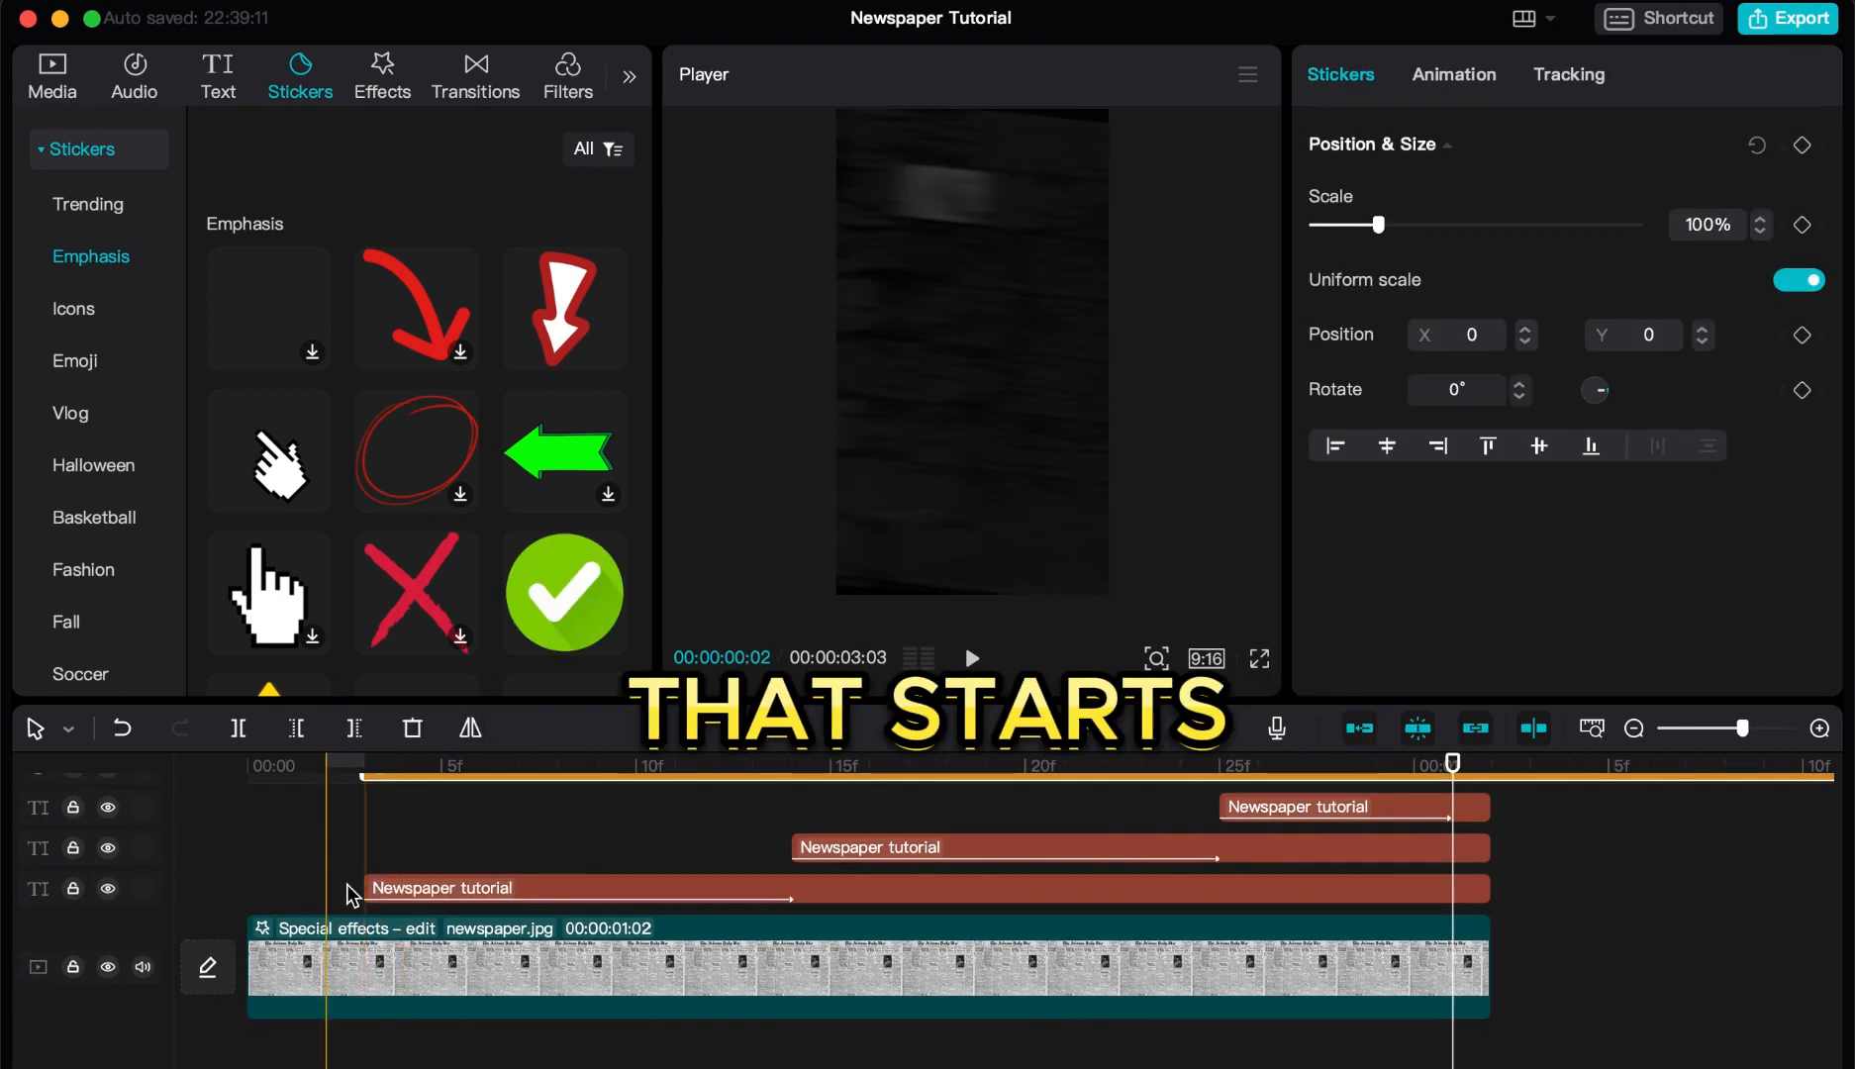
scroll(392, 837, "up", 1)
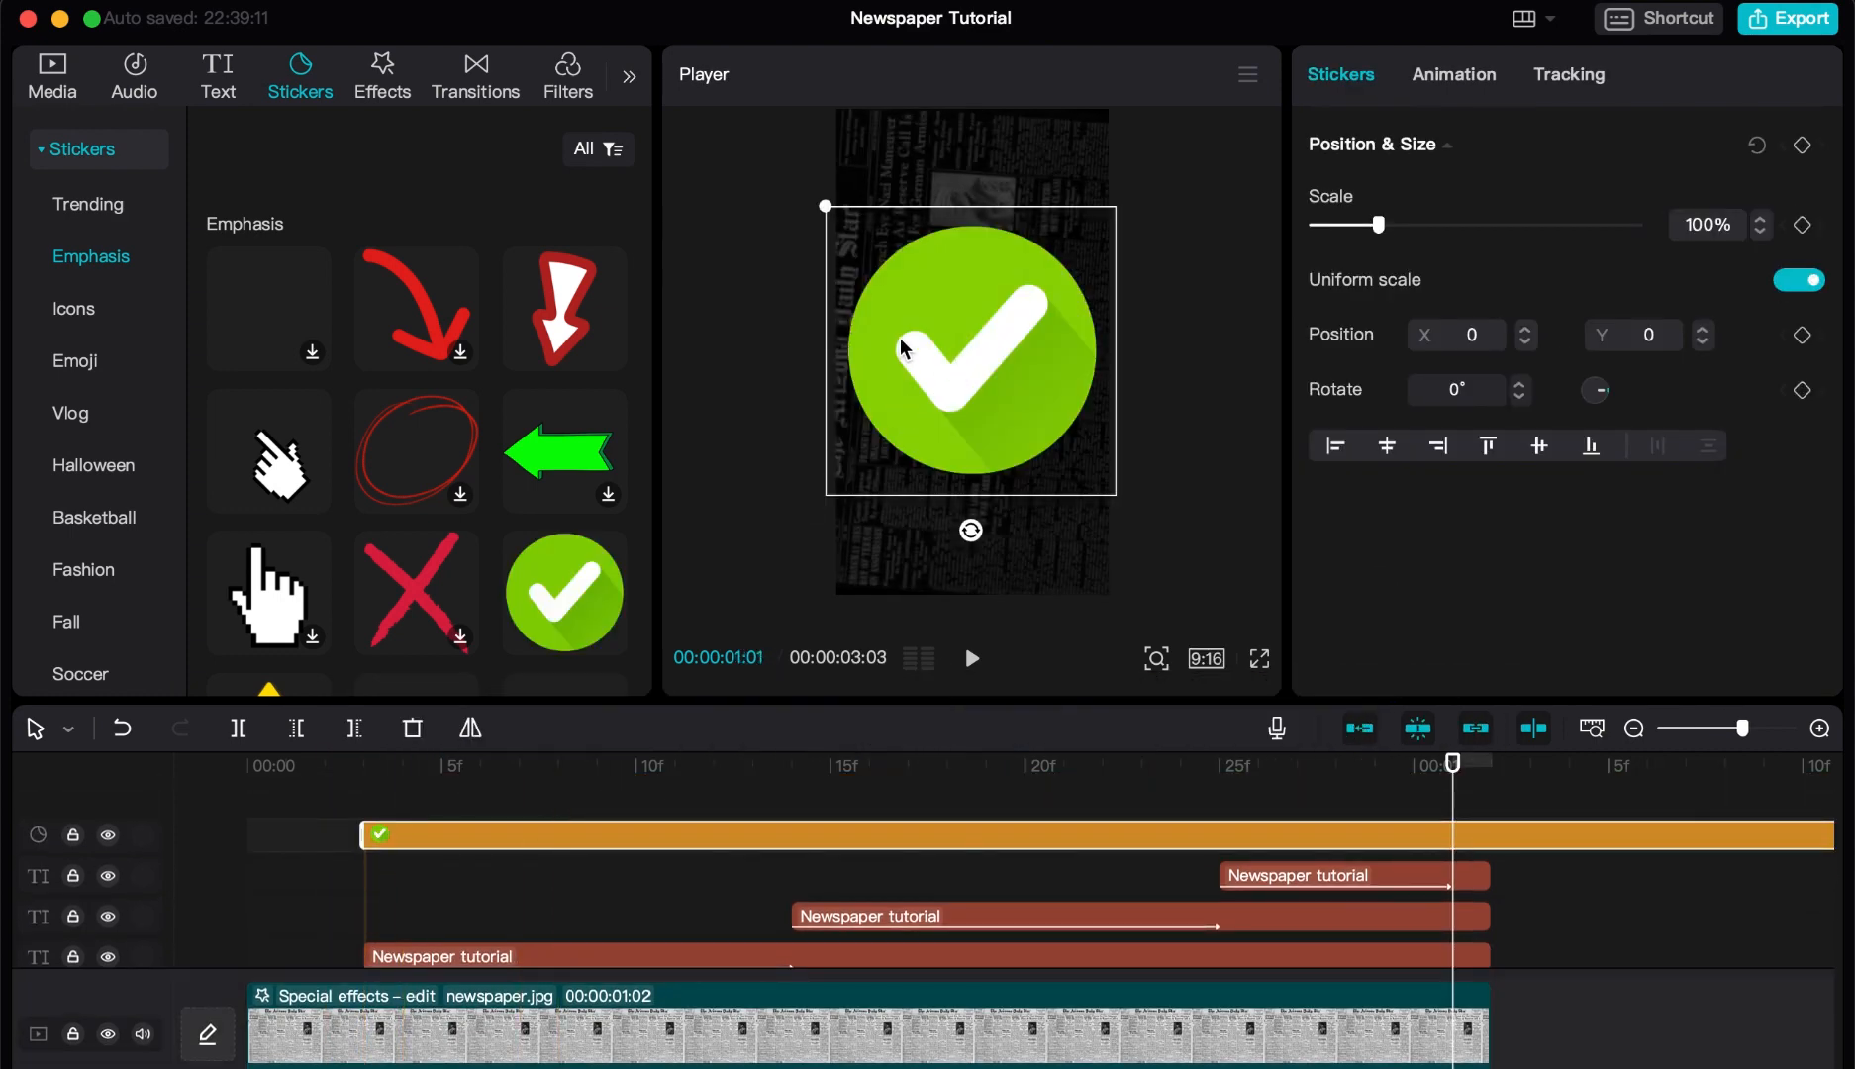
- Scale the check mark sticker to 4% and place it just before the first text line, at X -39, Y 737
left_click_drag(825, 209, 1010, 355)
left_click_drag(1010, 356, 1011, 358)
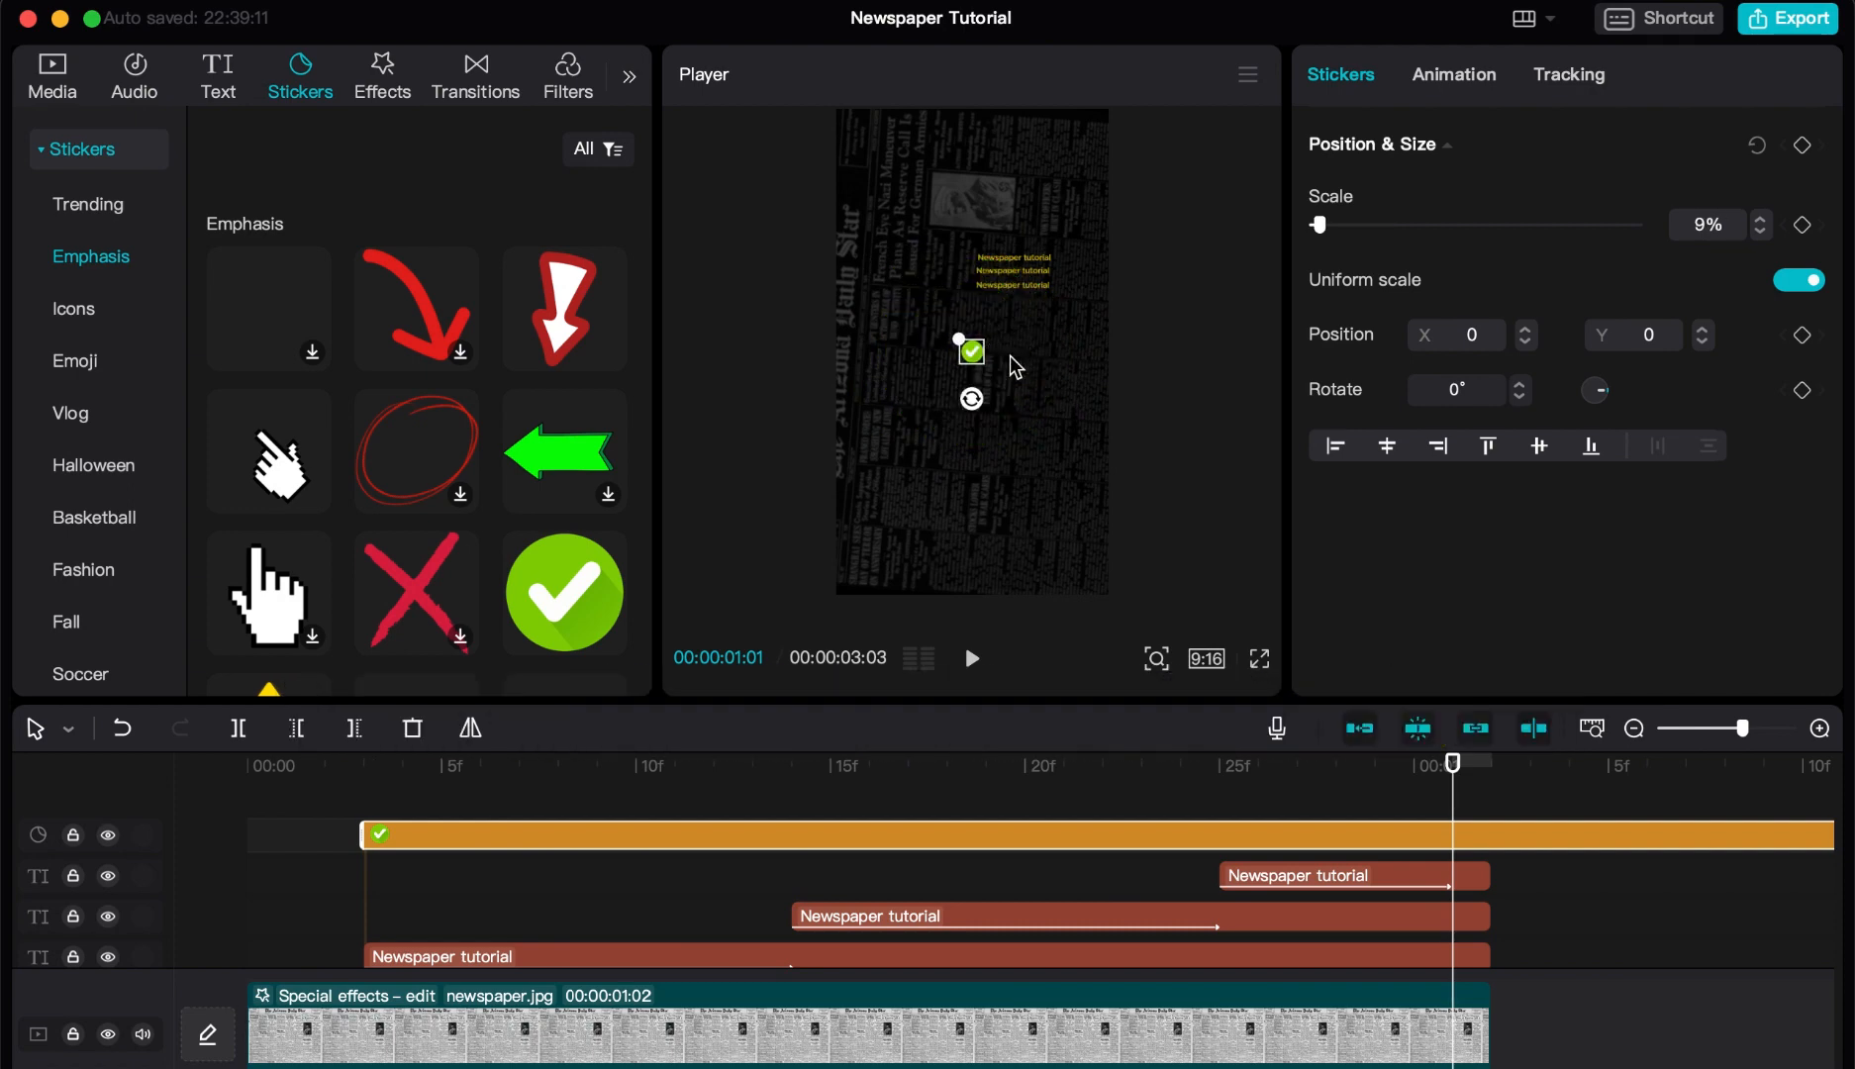
scroll(1012, 361, "up", 5)
scroll(1010, 355, "up", 3)
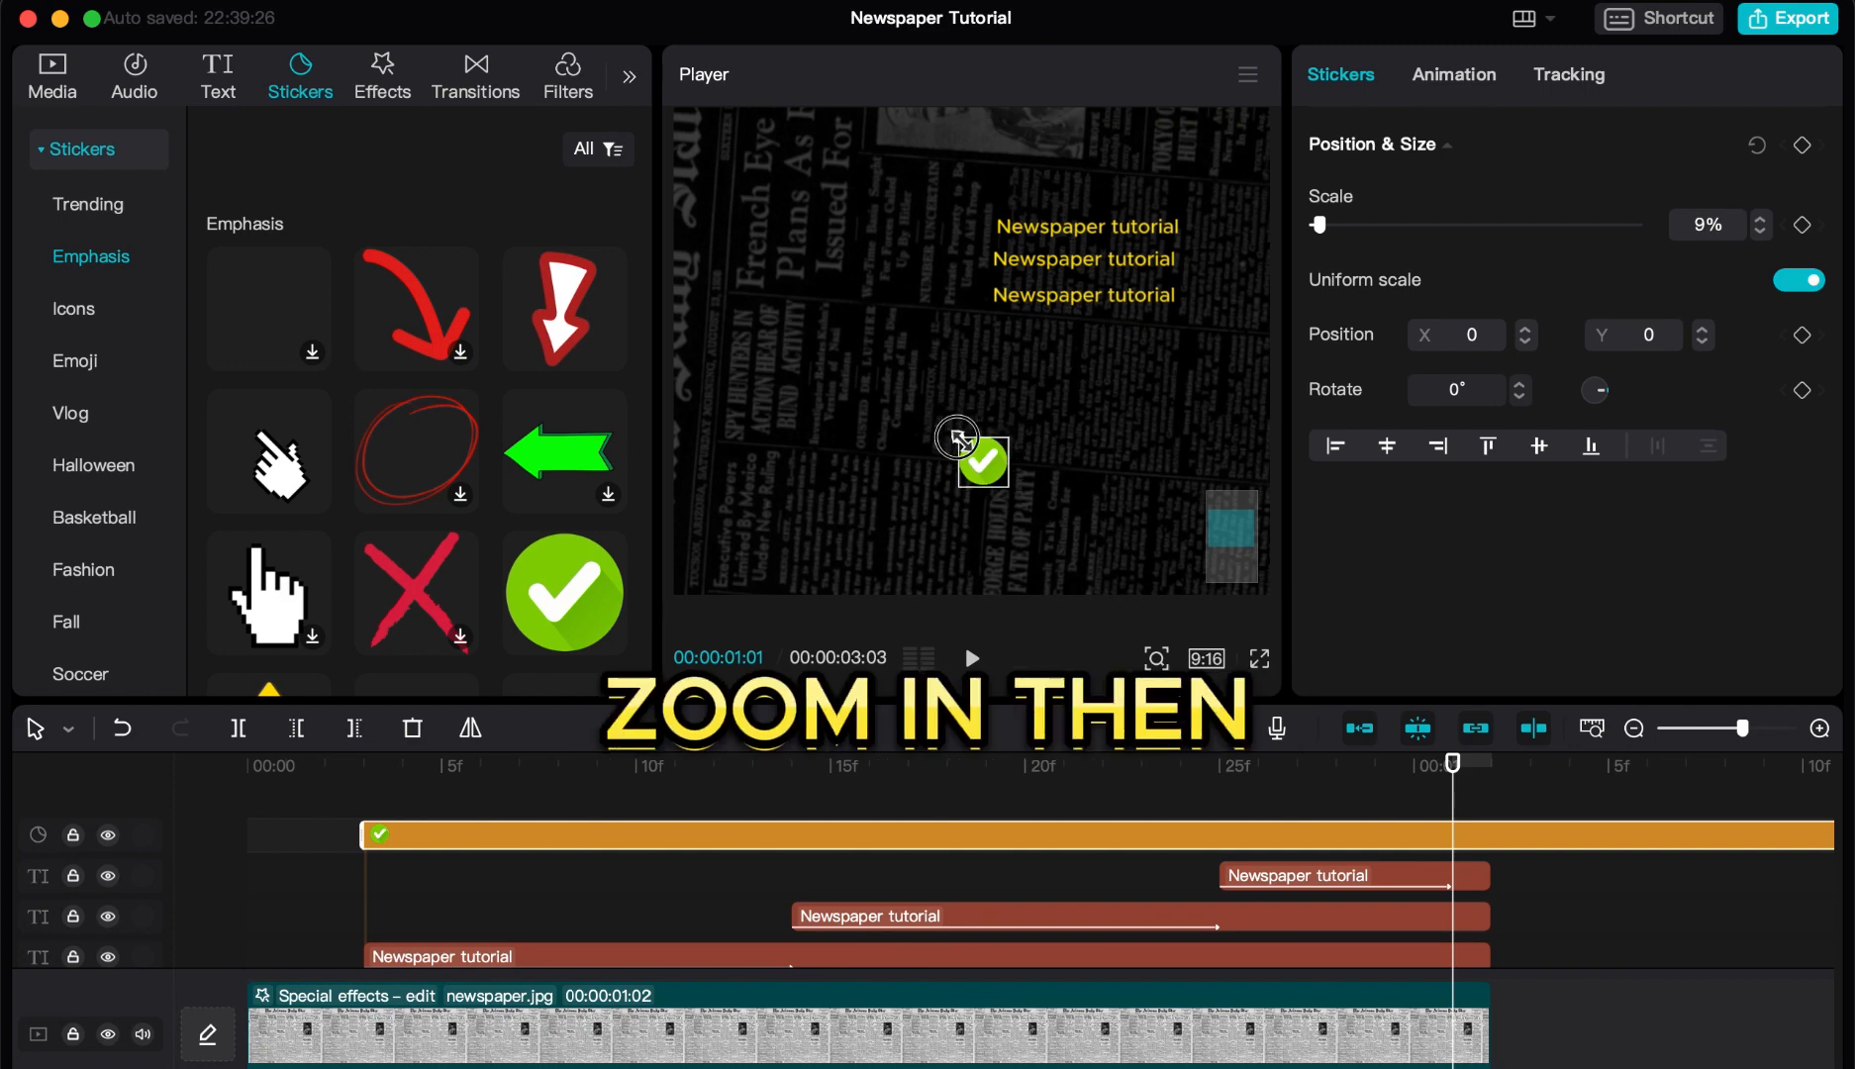
mouse_move(970, 443)
left_mouse_down()
mouse_move(965, 225)
mouse_move(985, 243)
left_mouse_up()
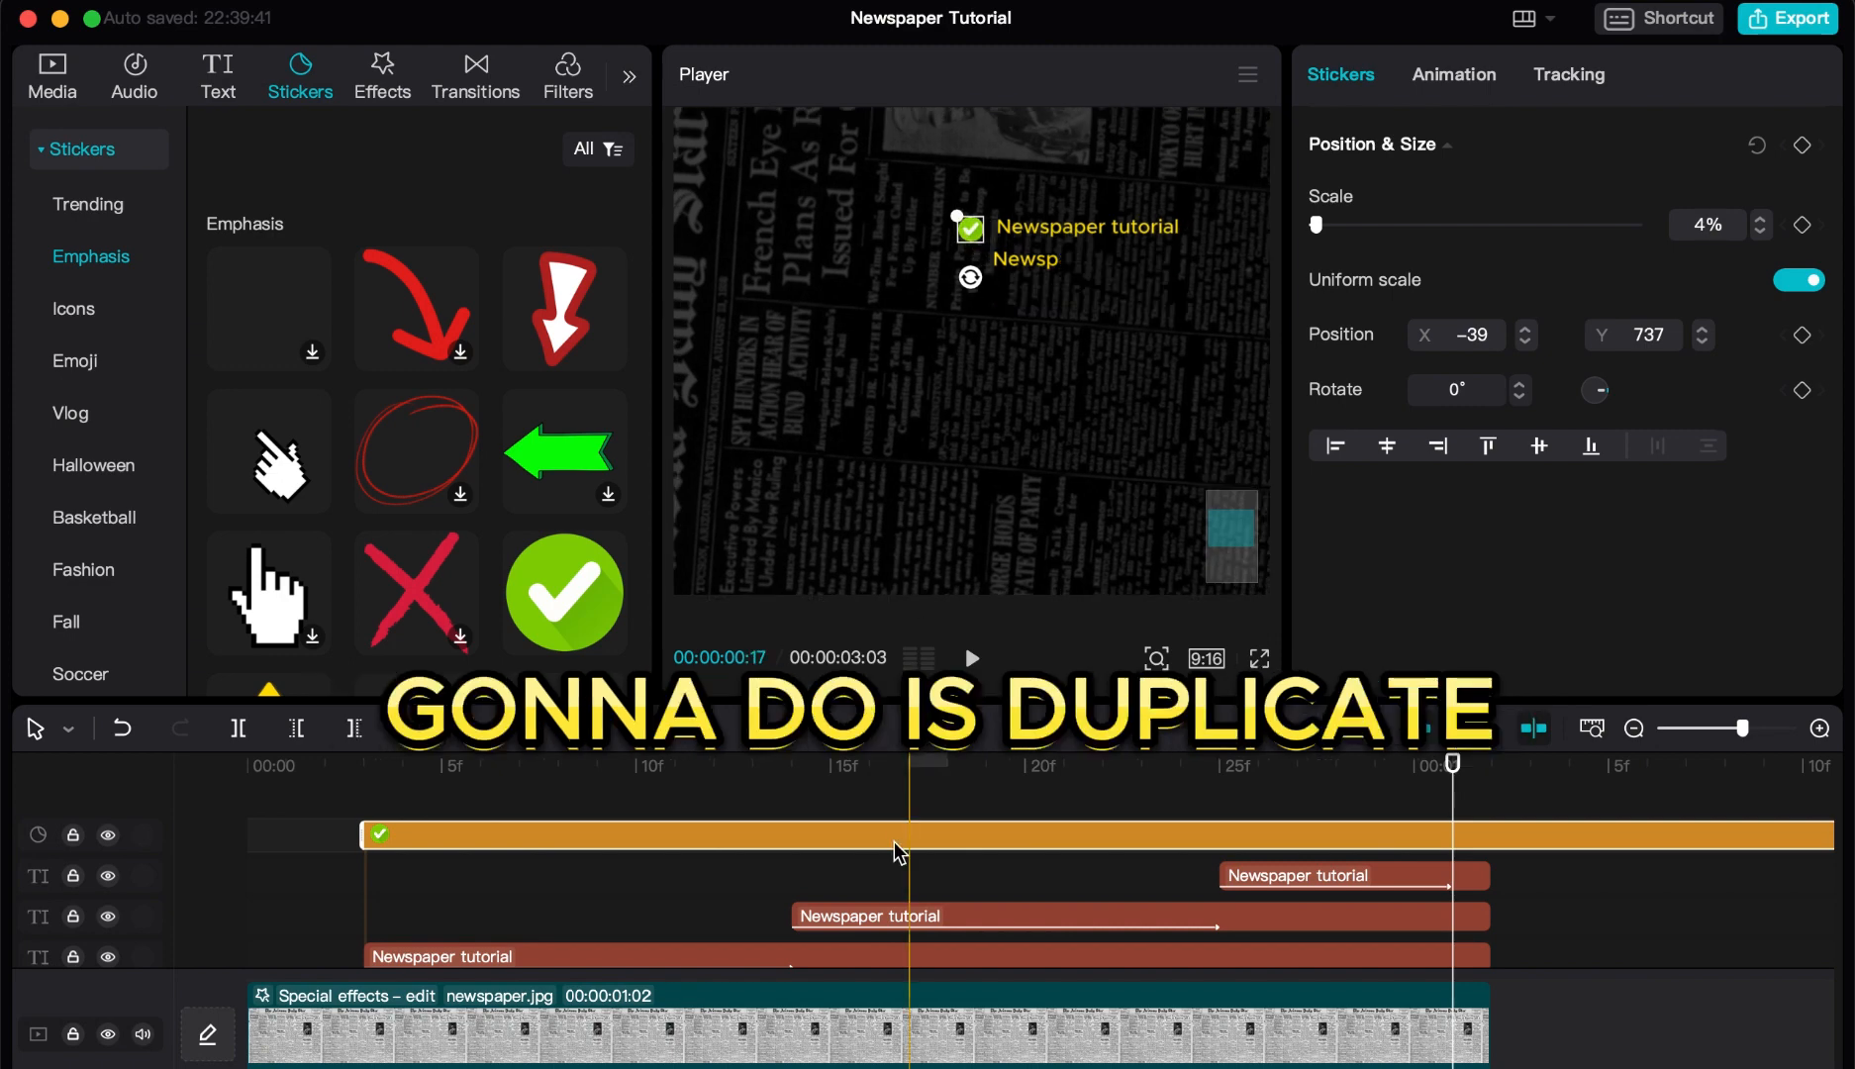
- Duplicate the check mark sticker onto two more tracks and place the copies beside the second and third lines, at X -37, Y 636 and 530
scroll(898, 851, "up", 2)
left_click_drag(899, 859, 881, 824)
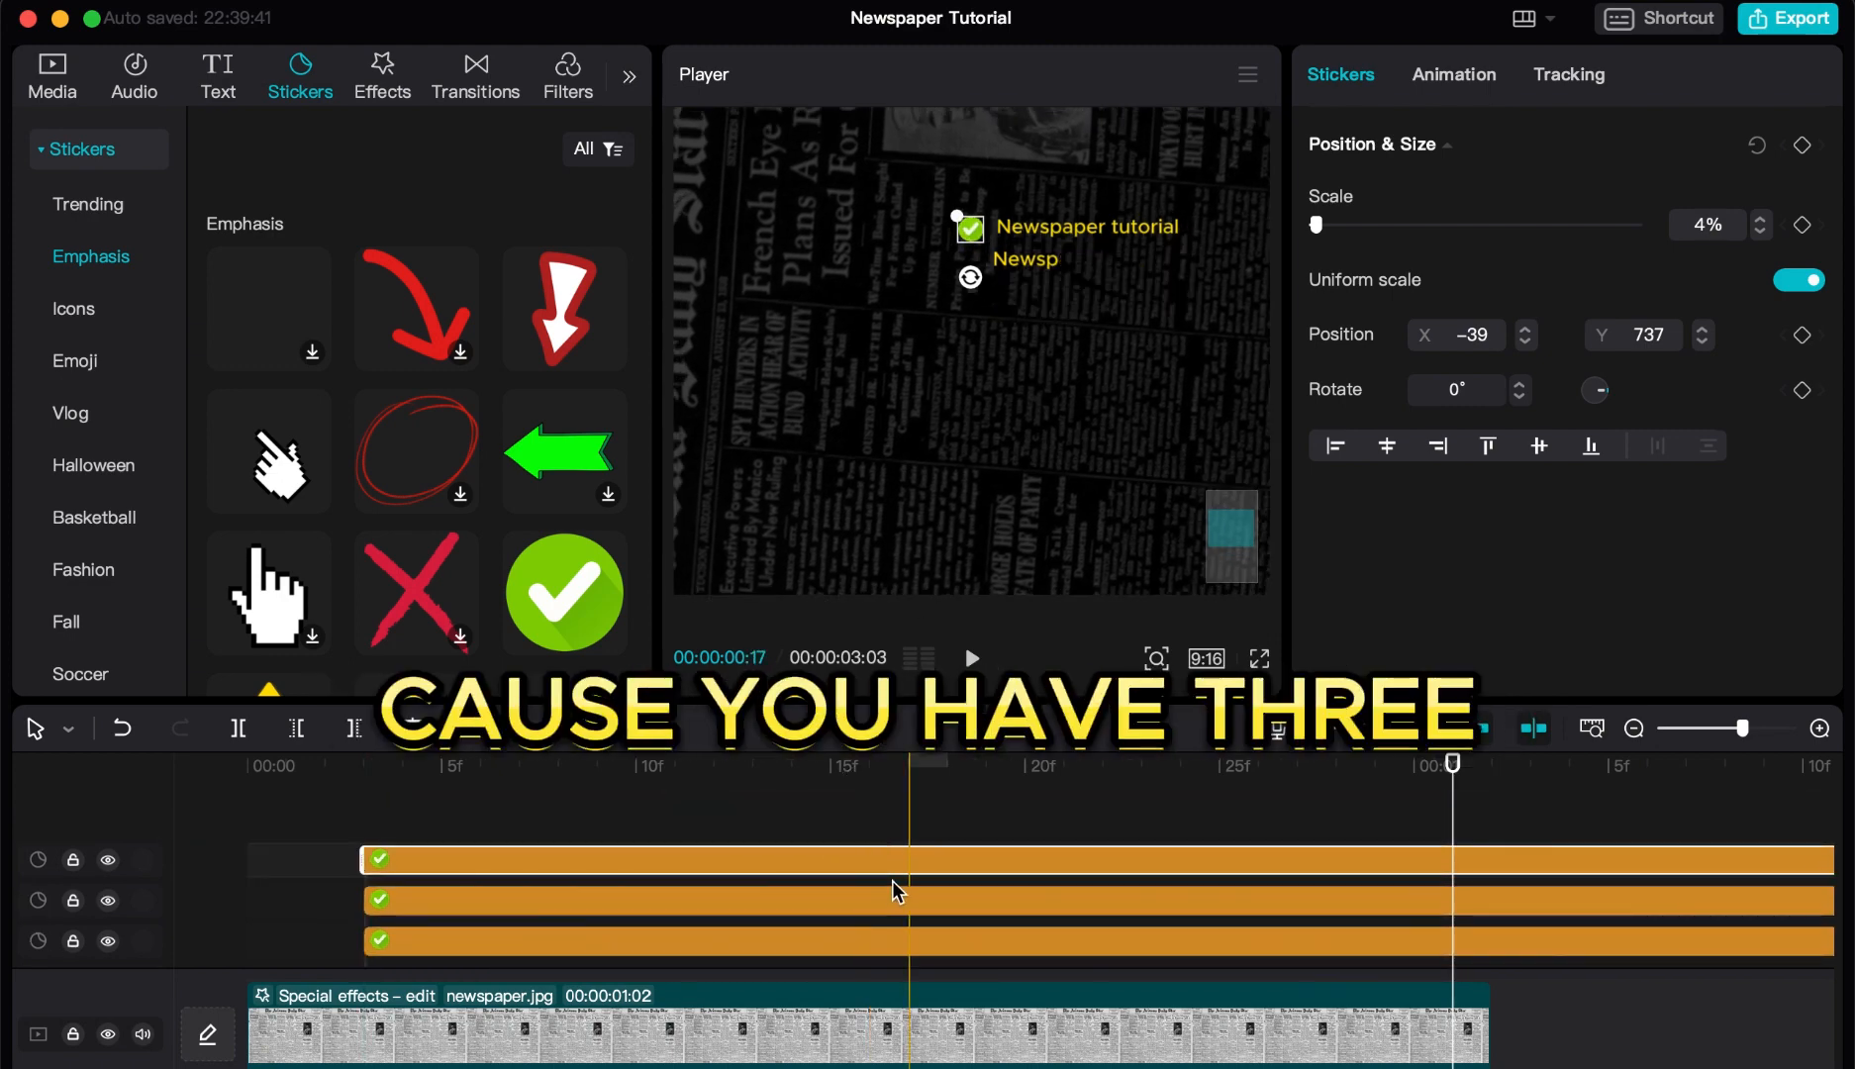
left_click(896, 899)
left_click_drag(974, 234, 979, 307)
left_click(975, 238)
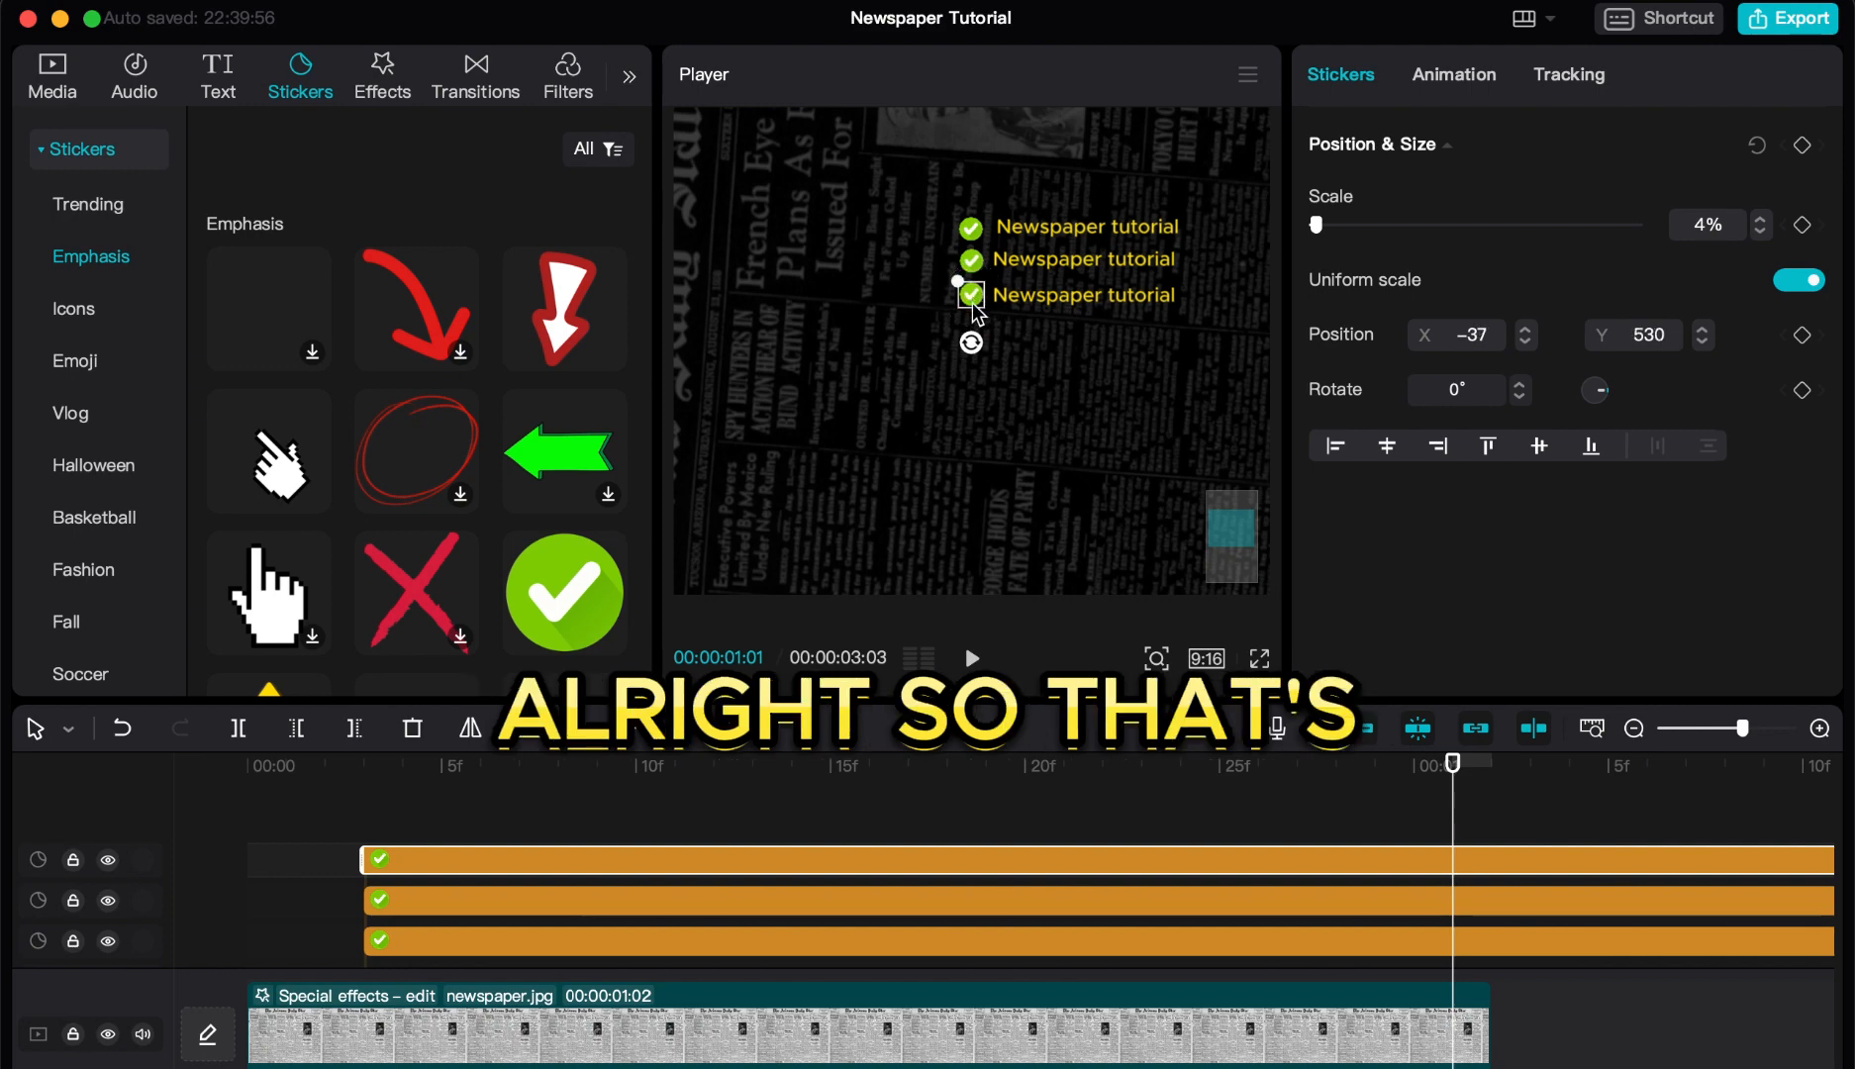
- Trim the three check mark clips to end with the newspaper clip, and start the second and third together with their matching texts
left_click(1592, 729)
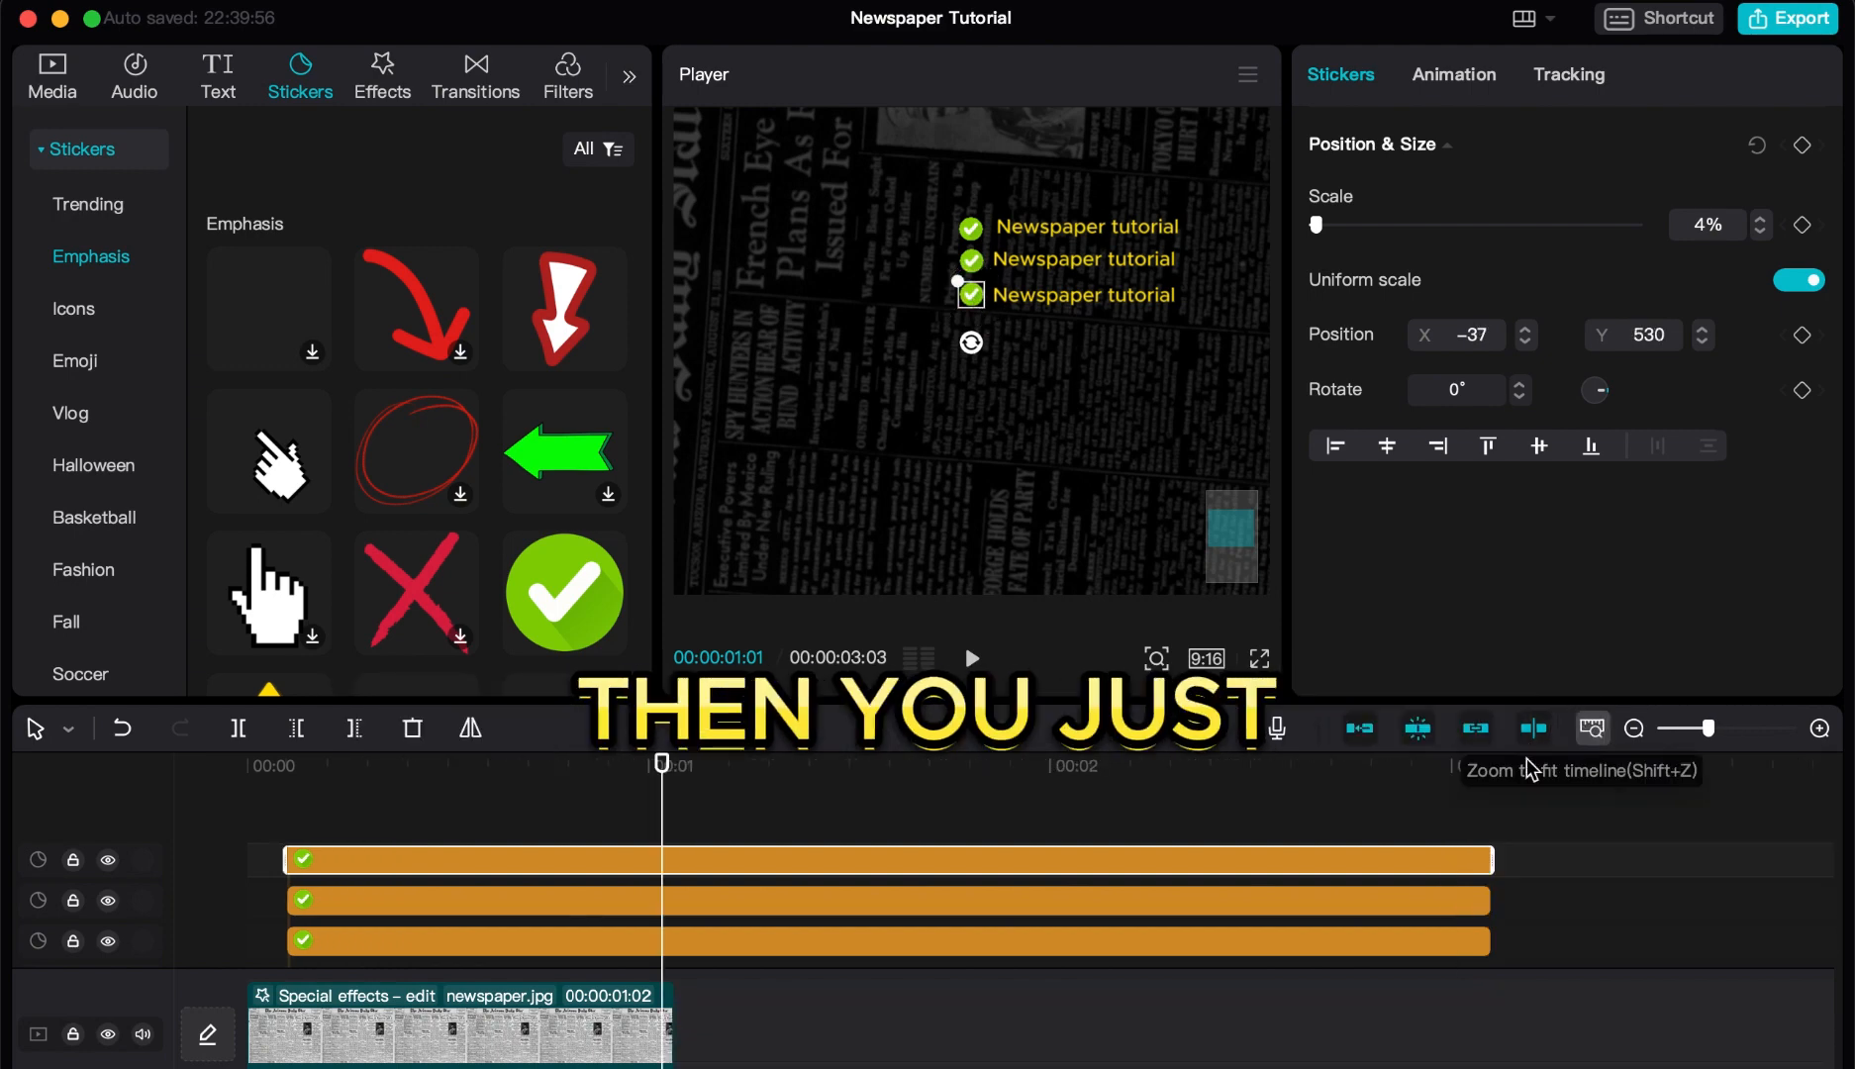
left_click_drag(1508, 935, 663, 889)
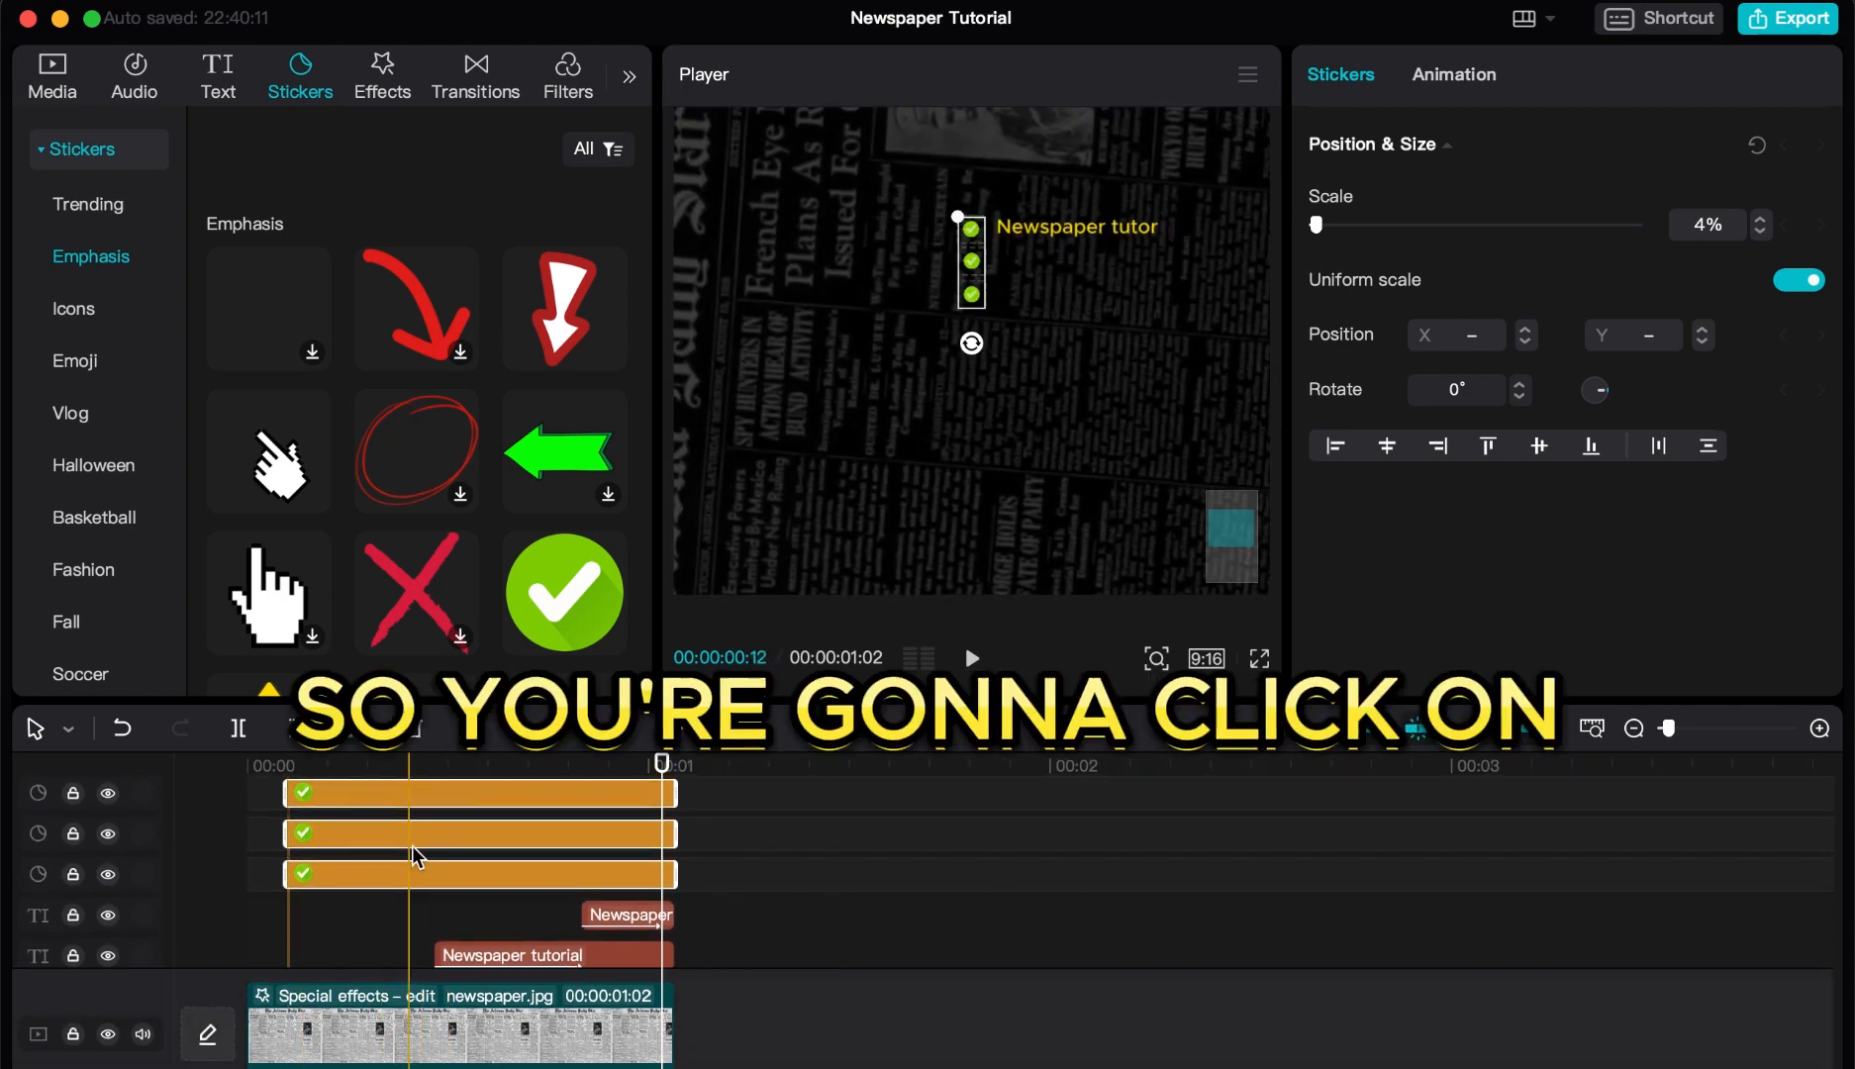
left_click(417, 841)
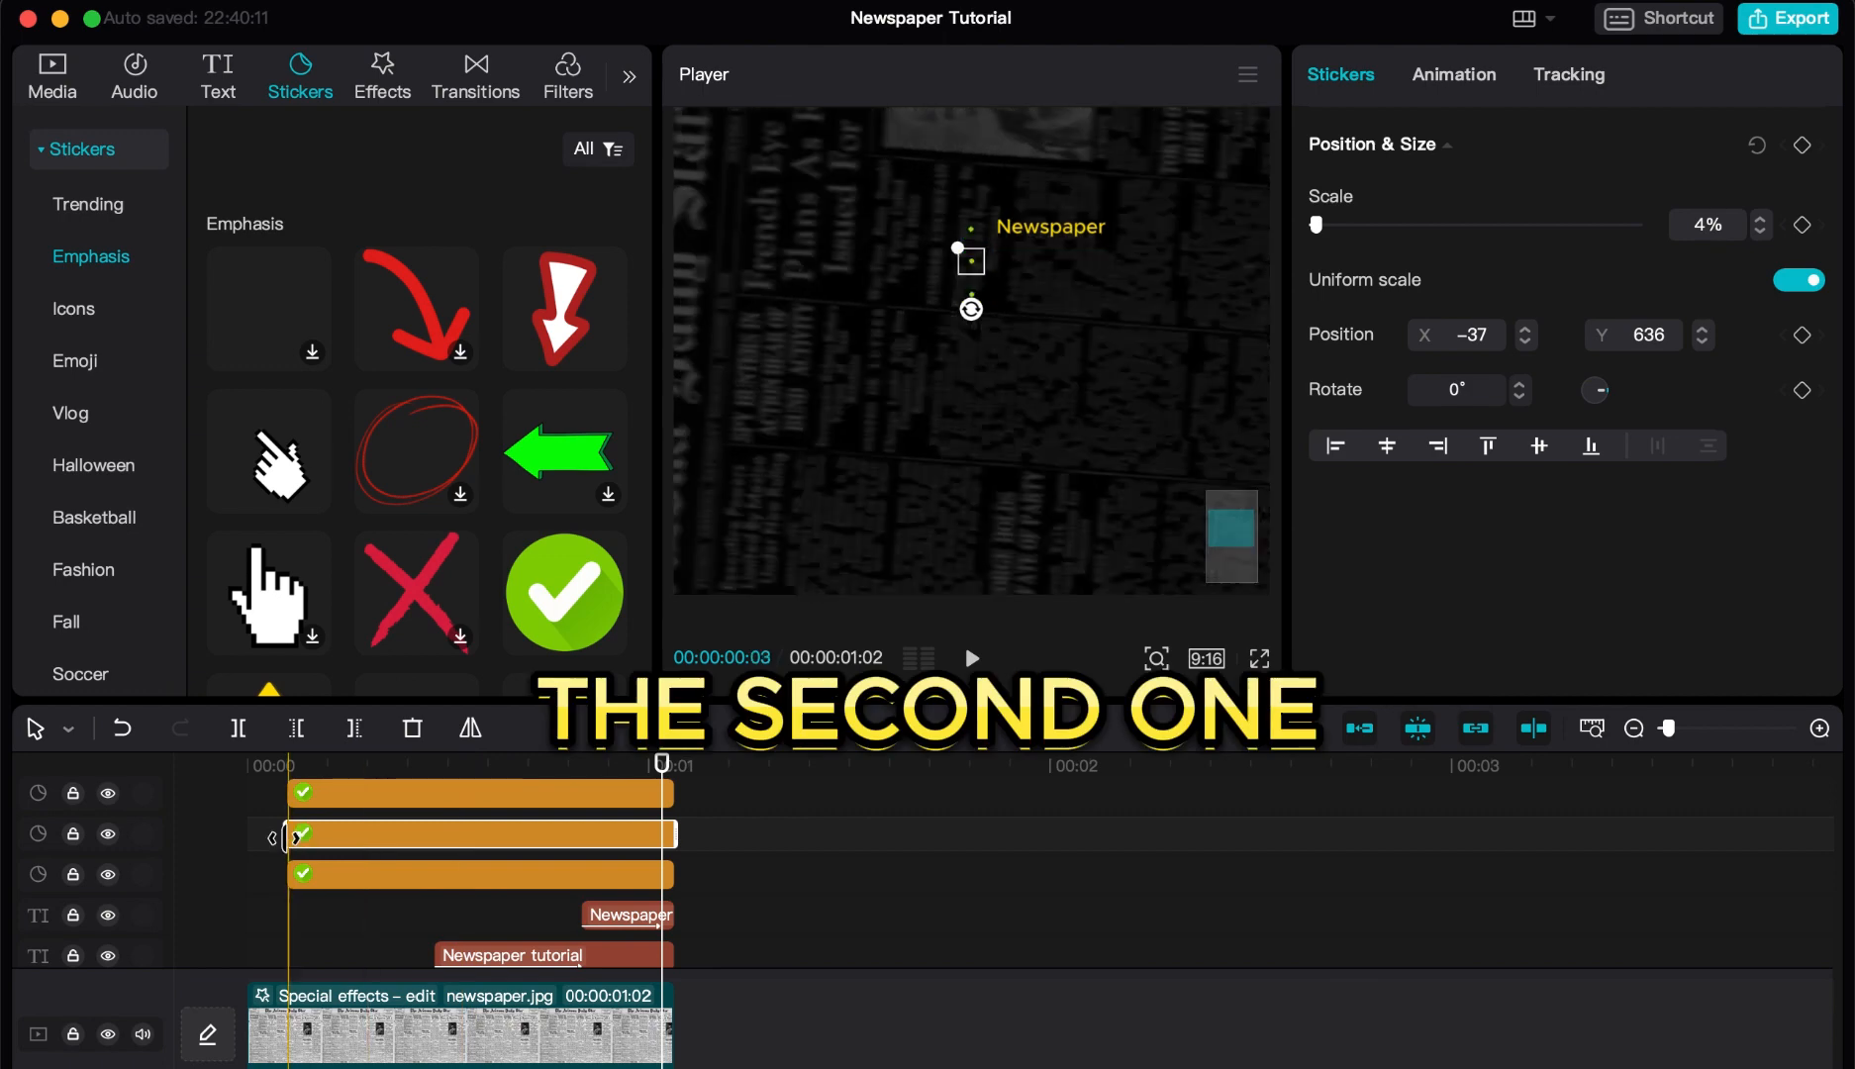
left_click_drag(286, 838, 433, 836)
left_click(382, 799)
left_click_drag(281, 797, 582, 797)
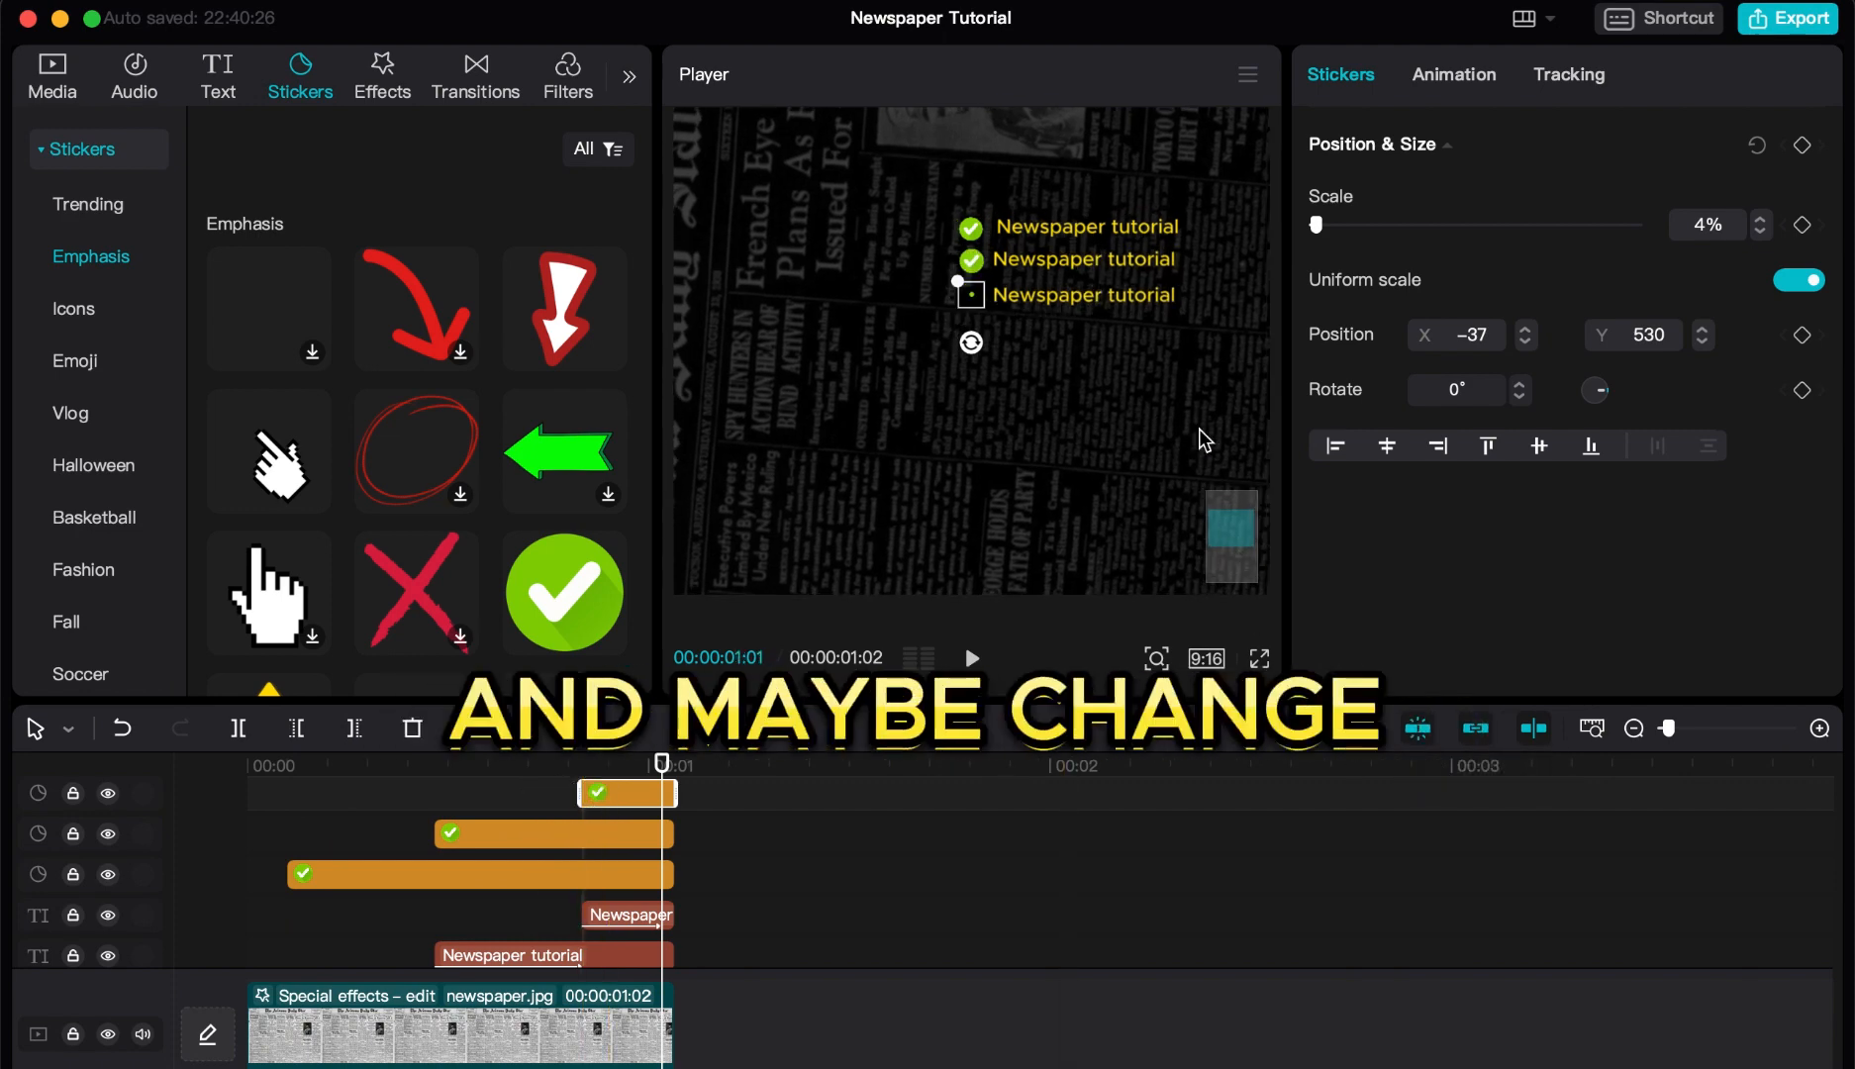
- Open the full-screen preview to review the finished newspaper text video
left_click(1260, 659)
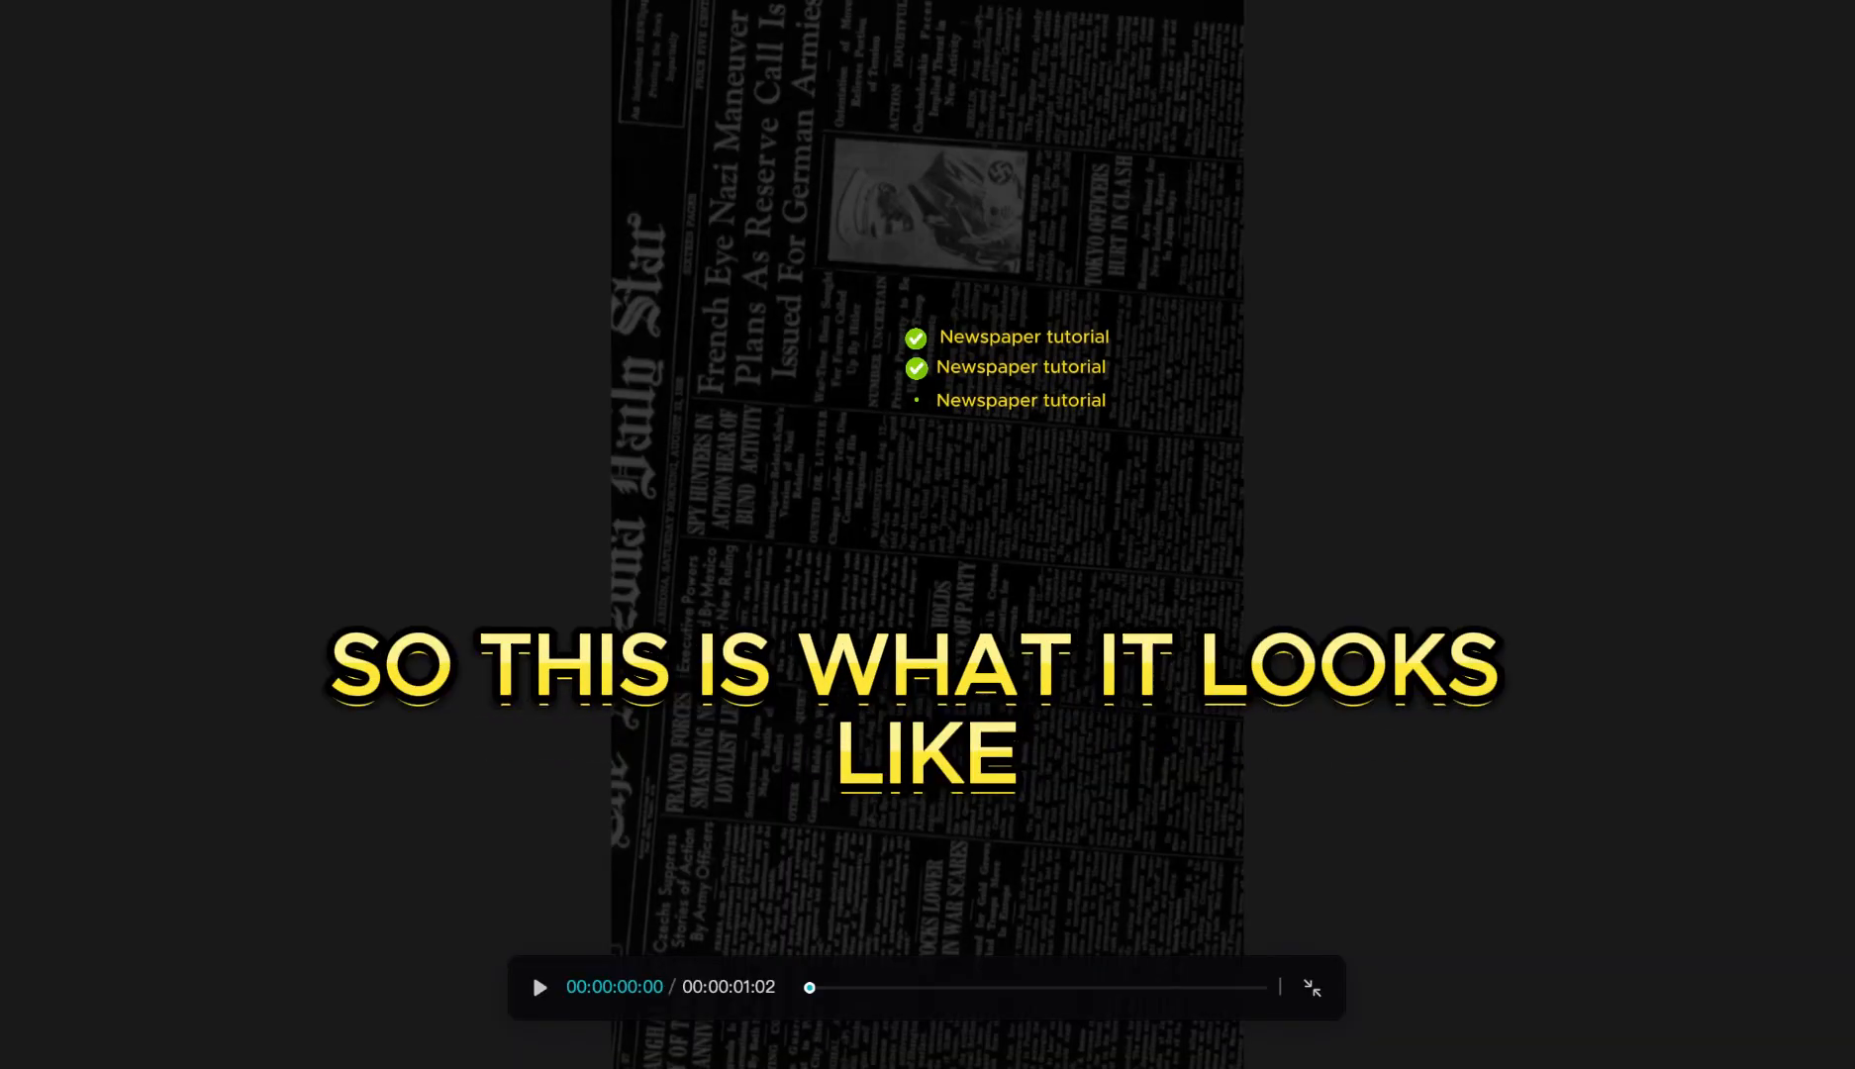